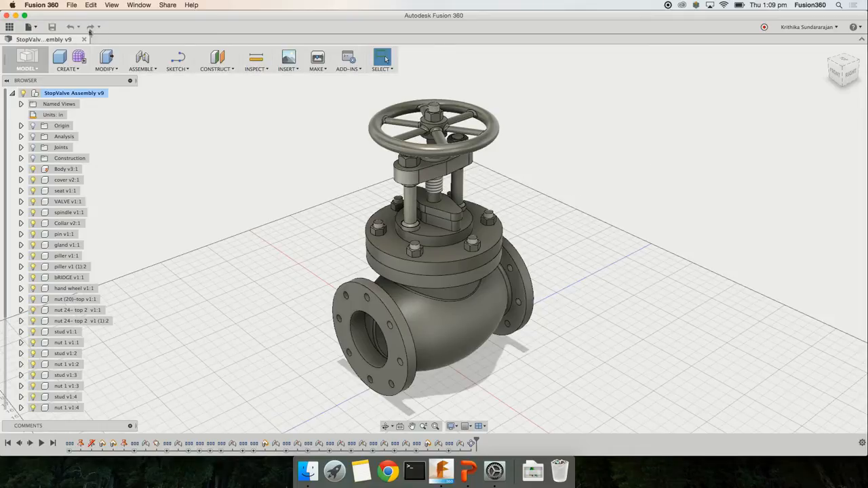
{"action": "left_click", "coordinate": [29, 27]}
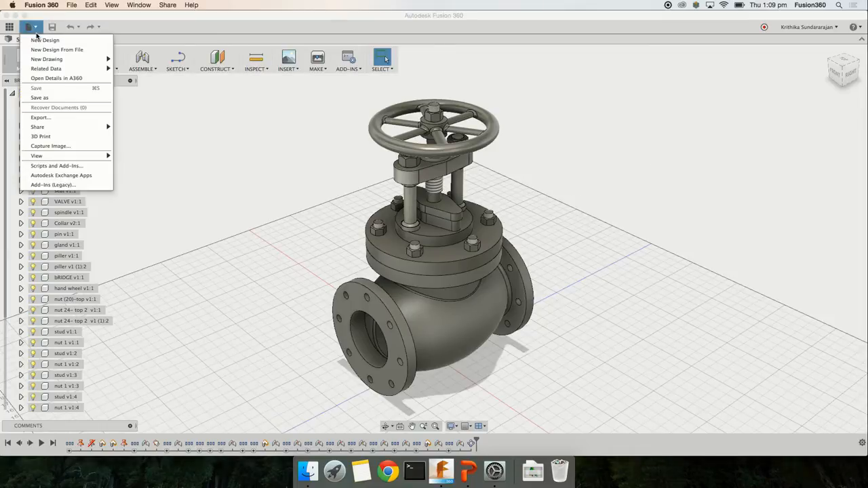
{"action": "mouse_move", "coordinate": [99, 60]}
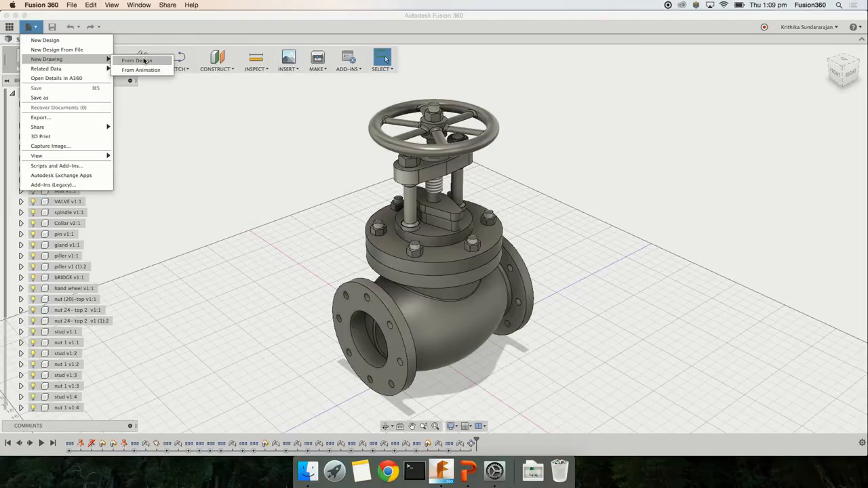
{"action": "left_click", "coordinate": [144, 60]}
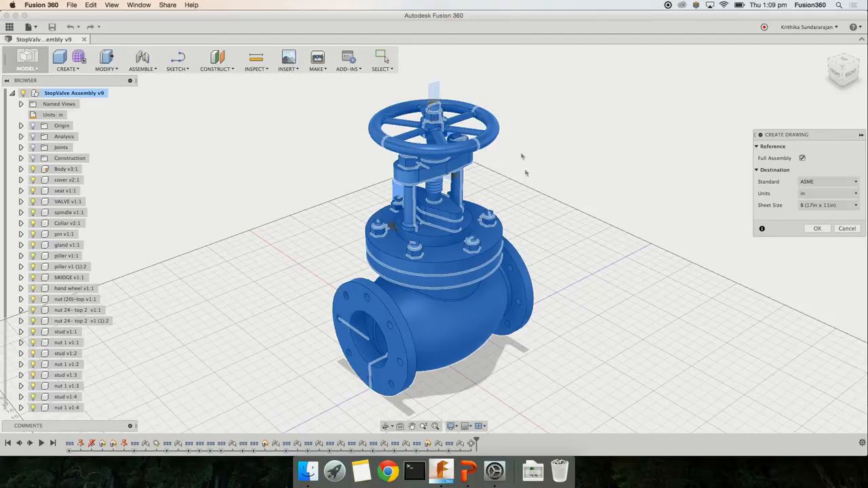
{"action": "left_click", "coordinate": [802, 158]}
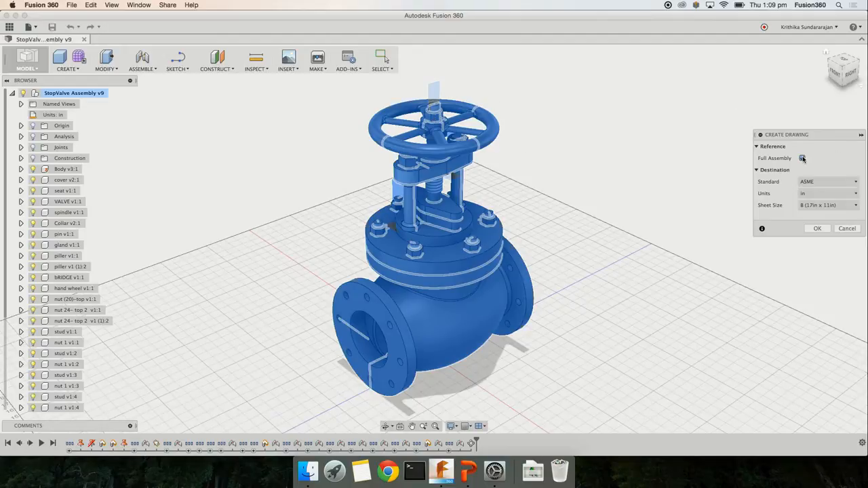
{"action": "left_click", "coordinate": [502, 312]}
{"action": "left_click", "coordinate": [413, 122]}
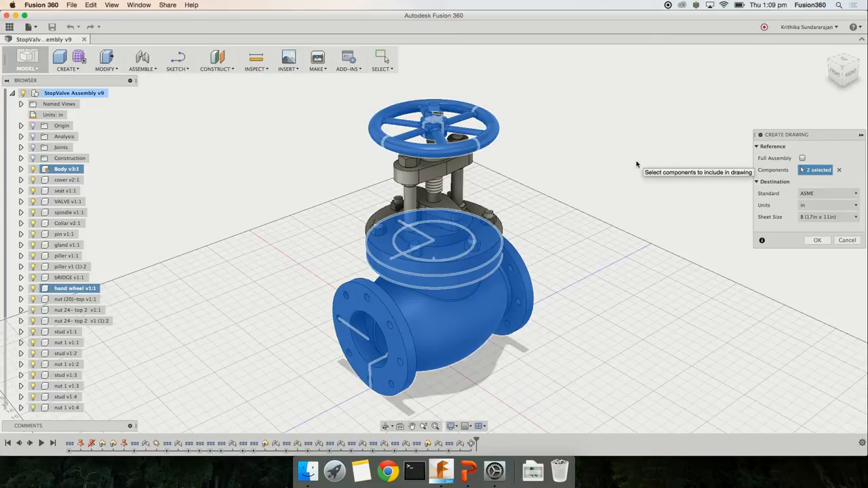
{"action": "right_click_drag", "start_coordinate": [671, 194], "coordinate": [558, 198]}
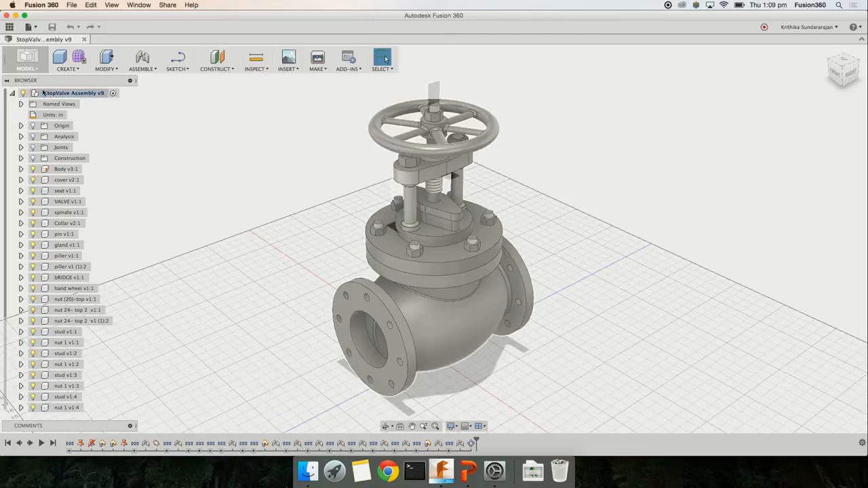
Step: Create a new drawing of only the Body component, using the ASME standard, inches and the B (17in x 11in) sheet size
{"action": "left_click", "coordinate": [64, 172]}
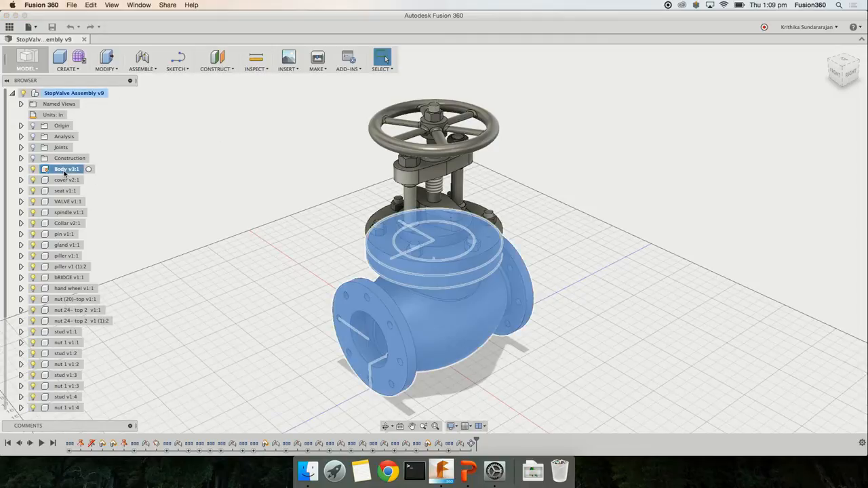
{"action": "right_click", "coordinate": [160, 157]}
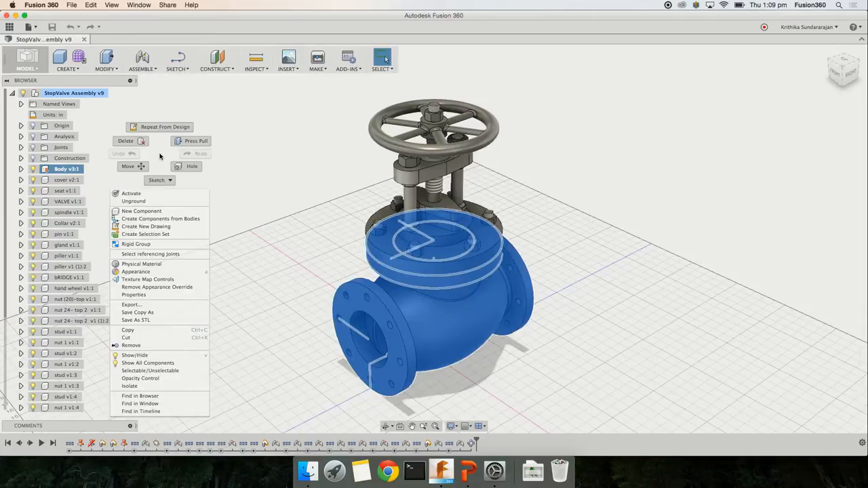
{"action": "left_click", "coordinate": [152, 225]}
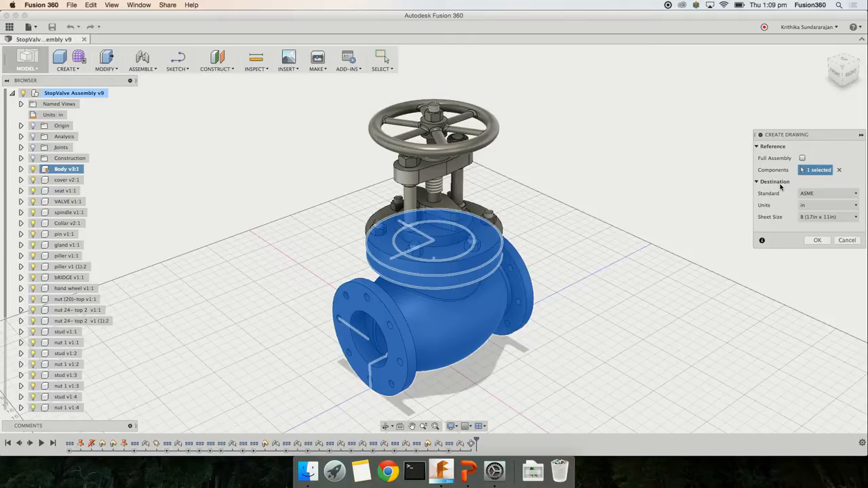
{"action": "left_click", "coordinate": [844, 195]}
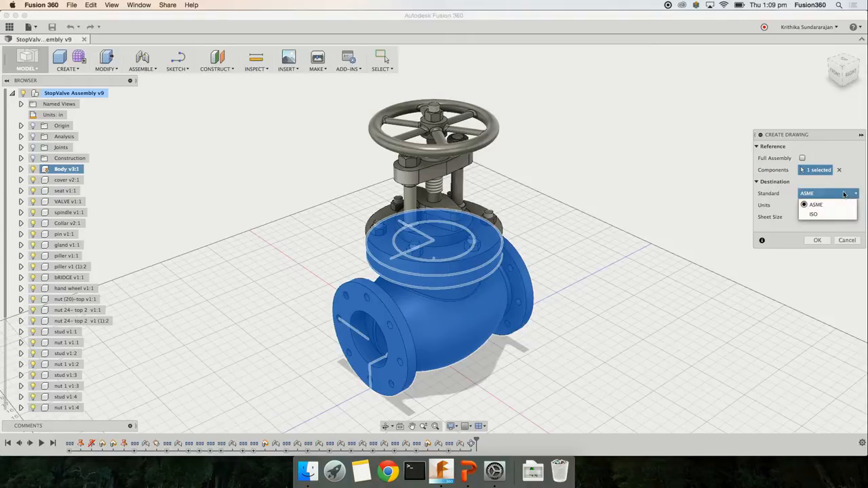
{"action": "left_click", "coordinate": [843, 194]}
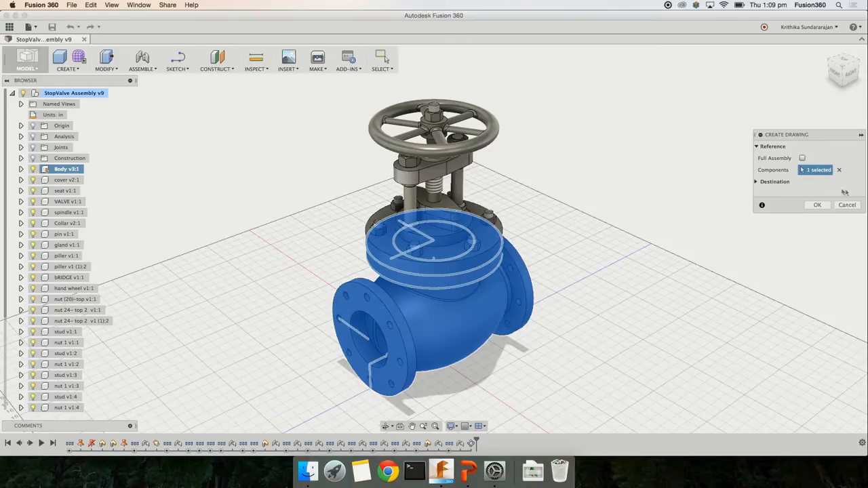
{"action": "left_click", "coordinate": [855, 206]}
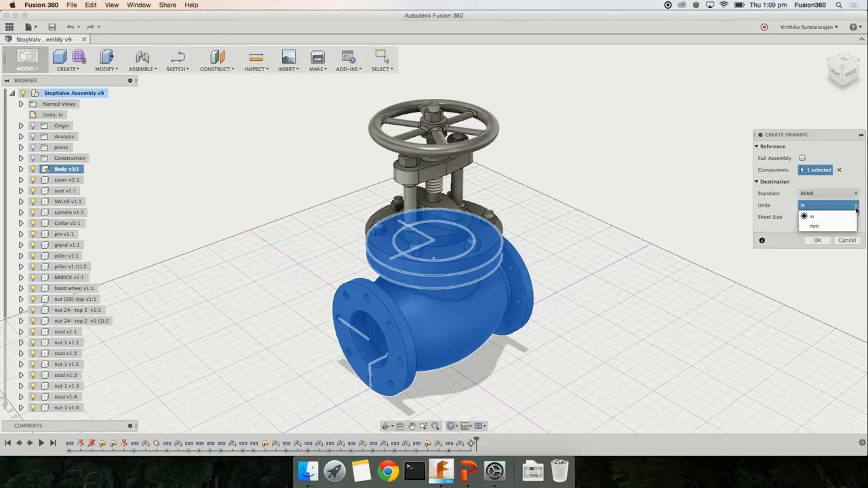
{"action": "left_click", "coordinate": [855, 210]}
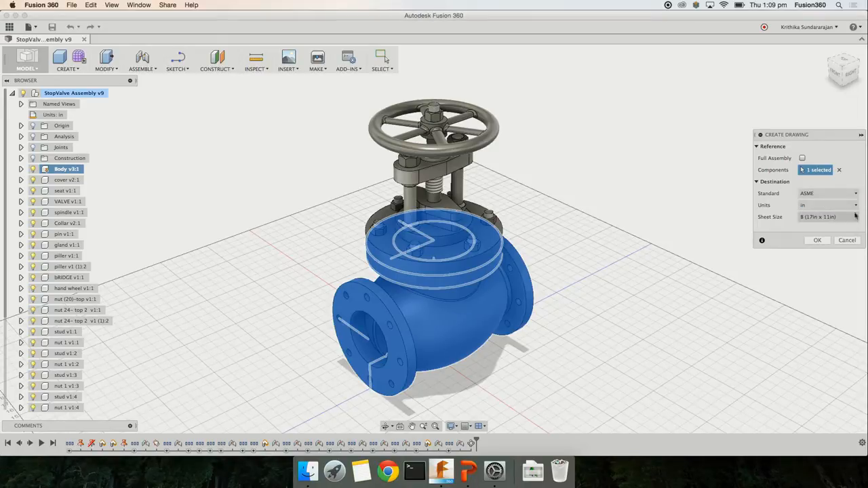
{"action": "left_click", "coordinate": [855, 217]}
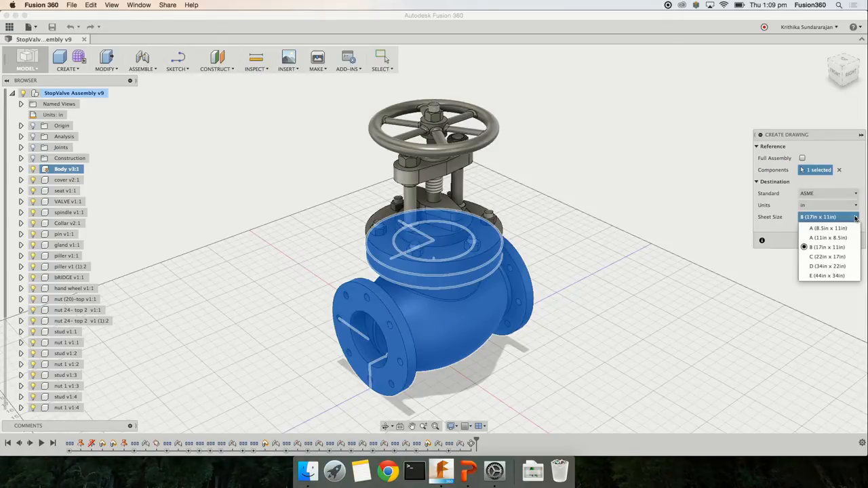
{"action": "left_click", "coordinate": [780, 199]}
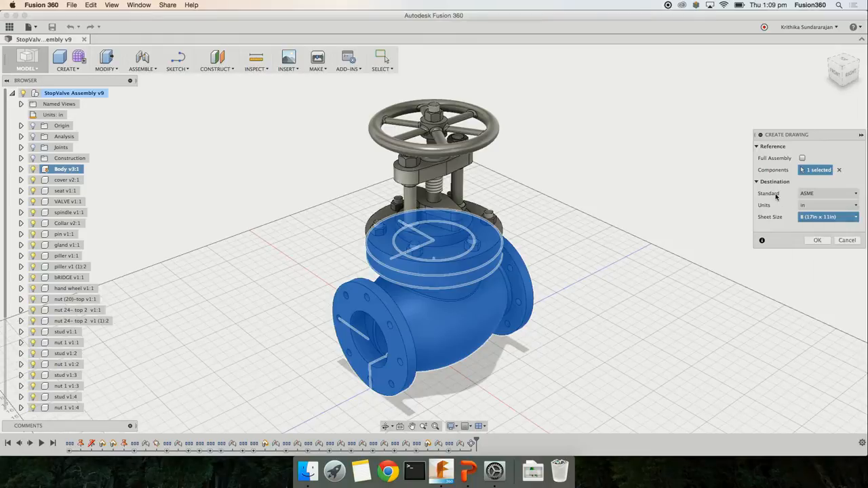
{"action": "left_click", "coordinate": [815, 240]}
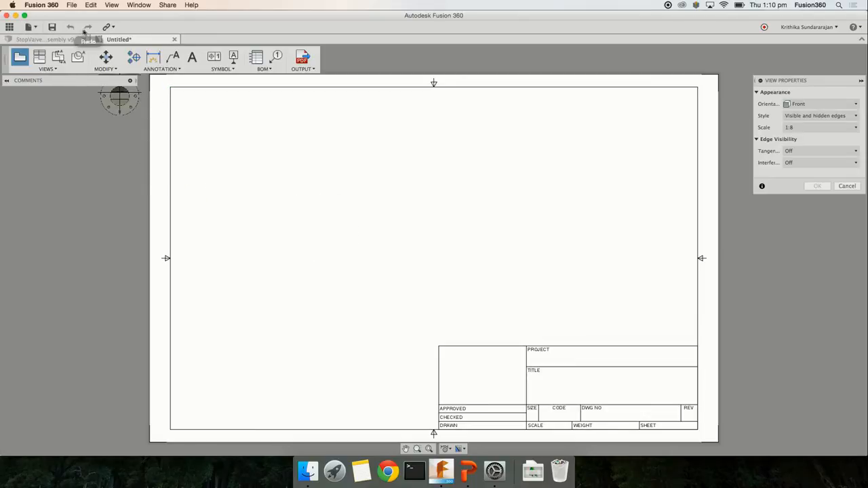
{"action": "left_click", "coordinate": [10, 30]}
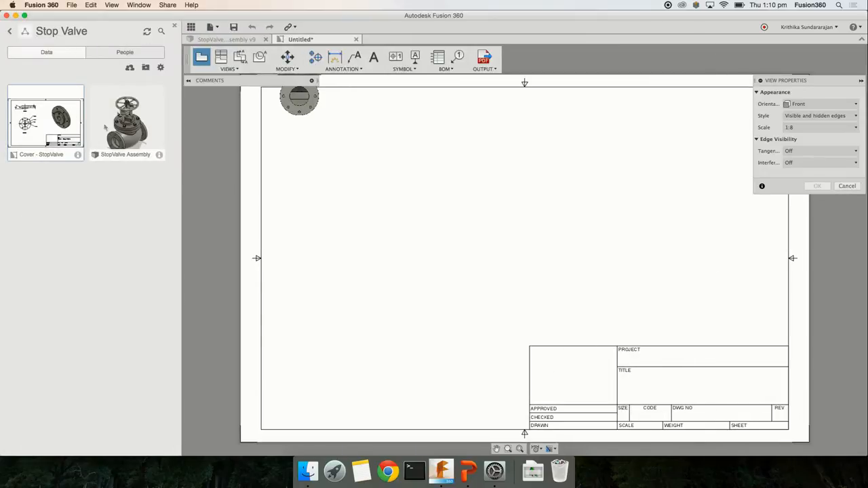
{"action": "left_click", "coordinate": [175, 27]}
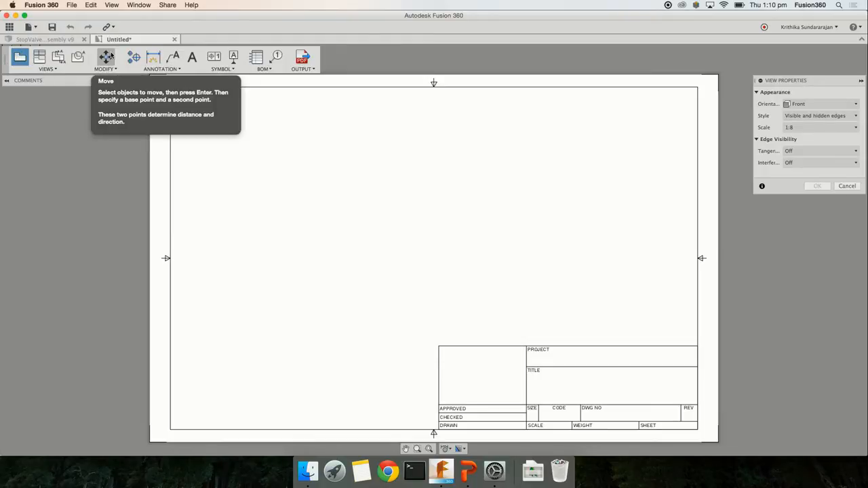
{"action": "left_click", "coordinate": [72, 70]}
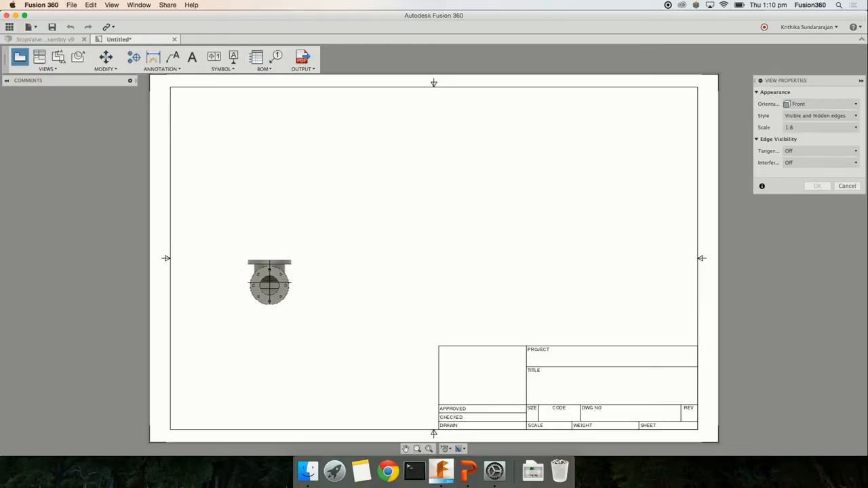
Step: Place the base view in the lower-left area of the sheet with Right orientation, Visible edges style and 1:4 scale
{"action": "left_click", "coordinate": [270, 285]}
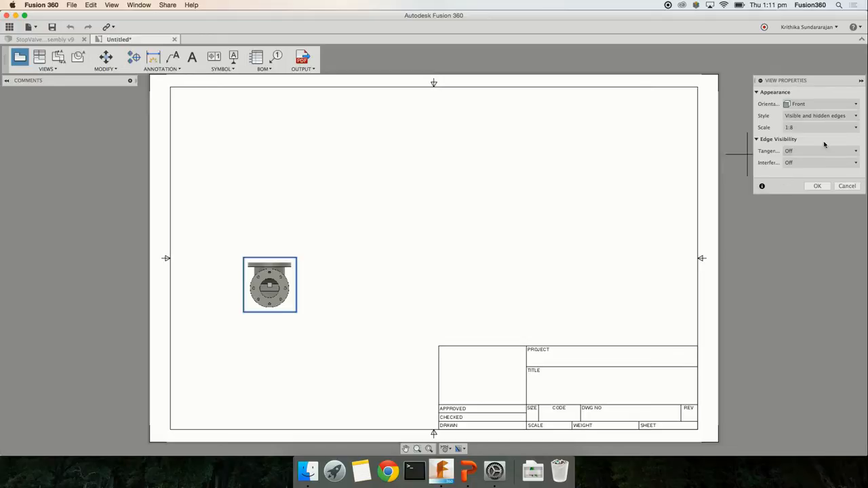
{"action": "left_click", "coordinate": [855, 104]}
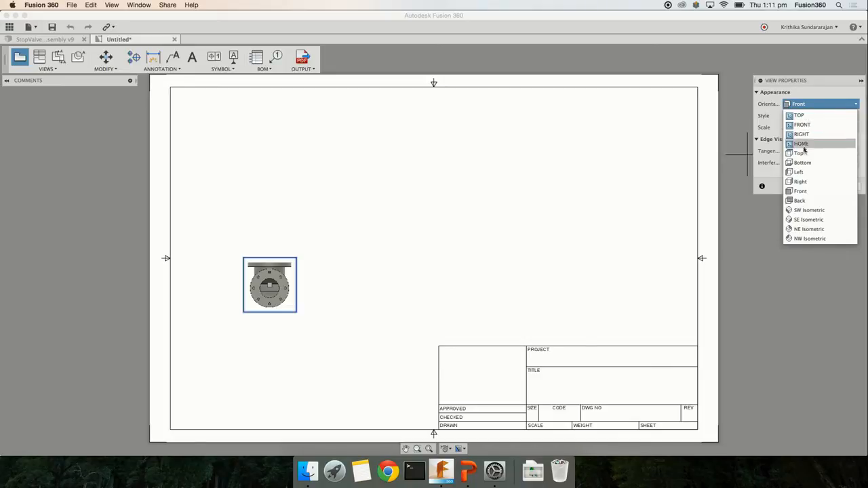
{"action": "left_click", "coordinate": [800, 182]}
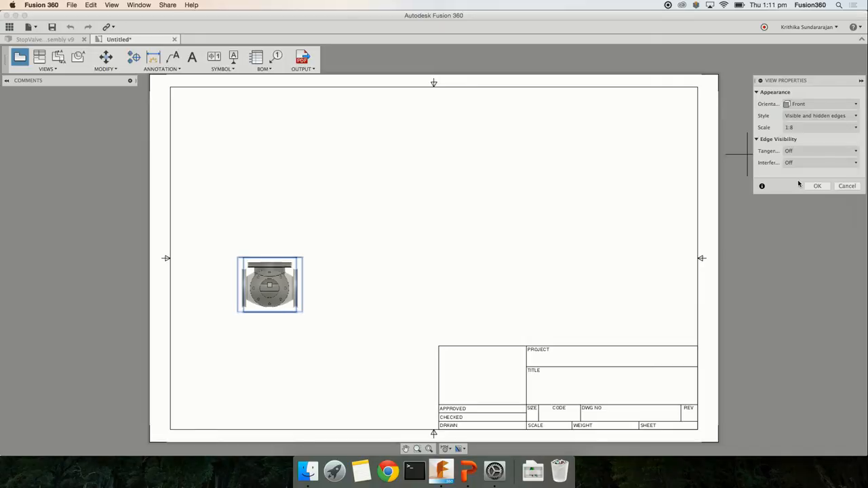
{"action": "left_click", "coordinate": [818, 116]}
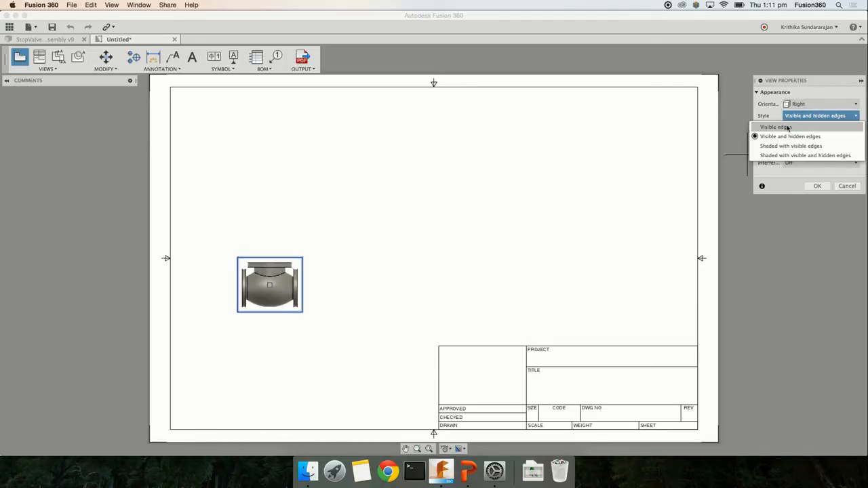
{"action": "left_click", "coordinate": [808, 128]}
{"action": "left_click", "coordinate": [808, 127]}
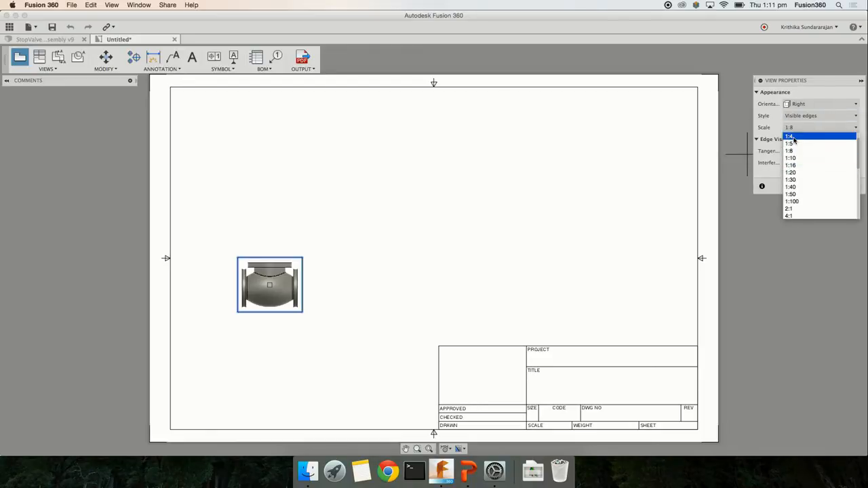
{"action": "left_click", "coordinate": [794, 140]}
{"action": "left_click", "coordinate": [817, 186]}
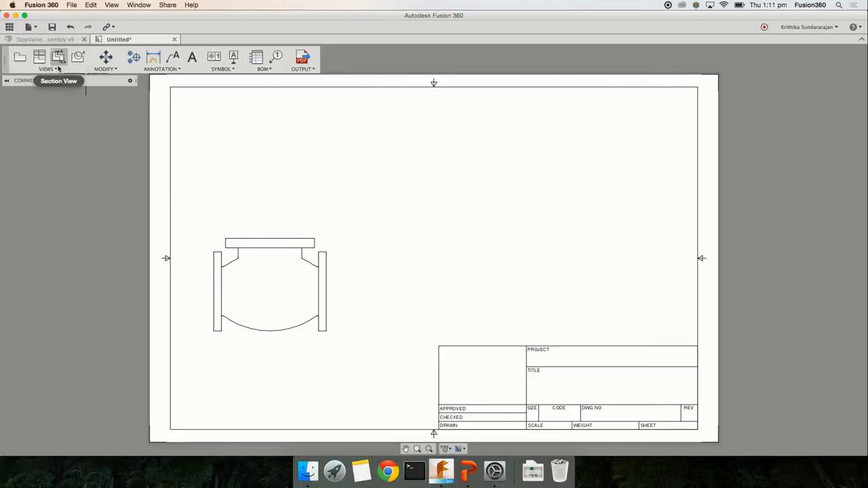
Step: Project two views from the base view: a top view directly above it and an isometric view in the sheet's upper-right area
{"action": "left_click", "coordinate": [39, 56]}
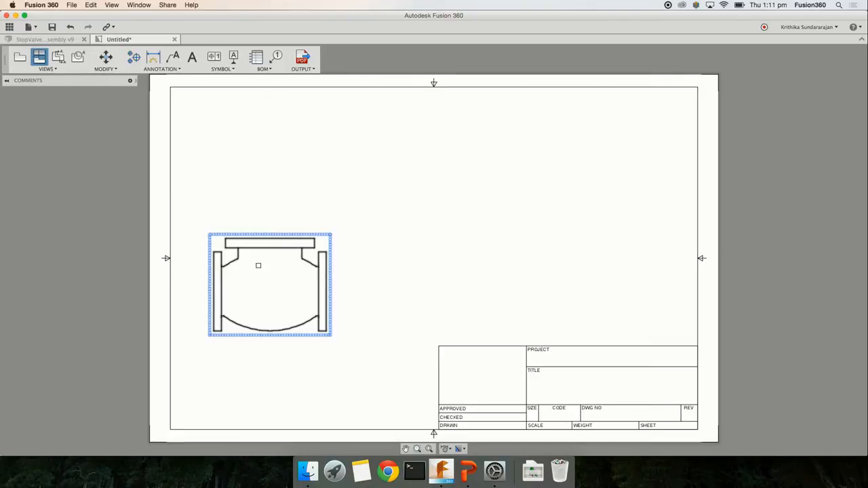
{"action": "left_click", "coordinate": [261, 275]}
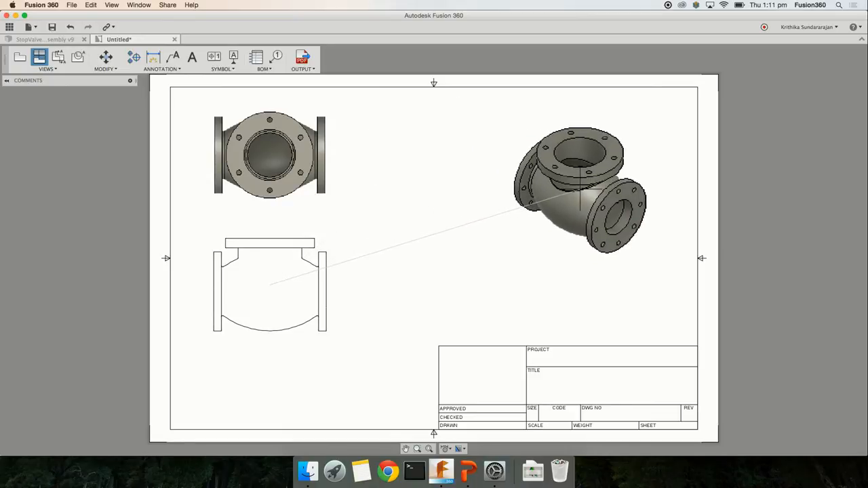
{"action": "left_click", "coordinate": [580, 192]}
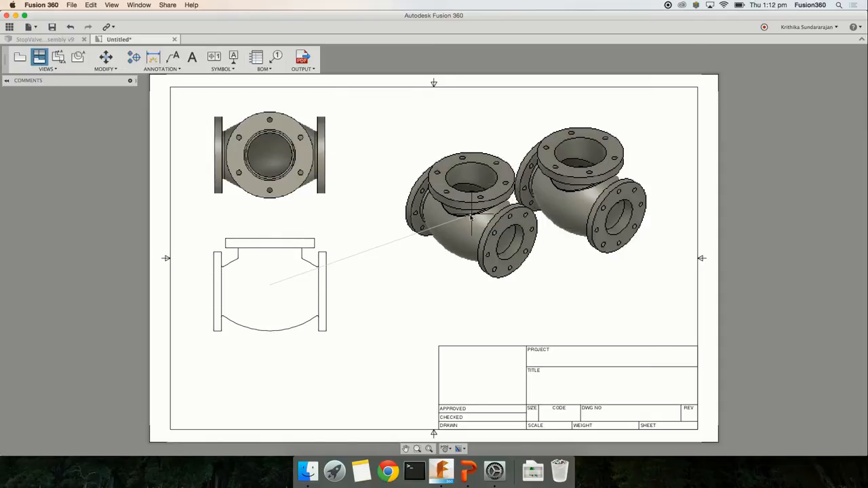
{"action": "right_click", "coordinate": [471, 216]}
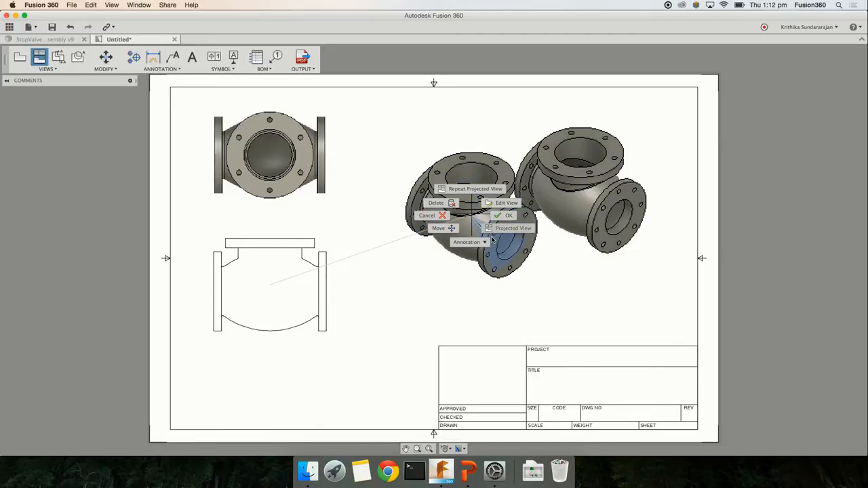
{"action": "mouse_move", "coordinate": [488, 244]}
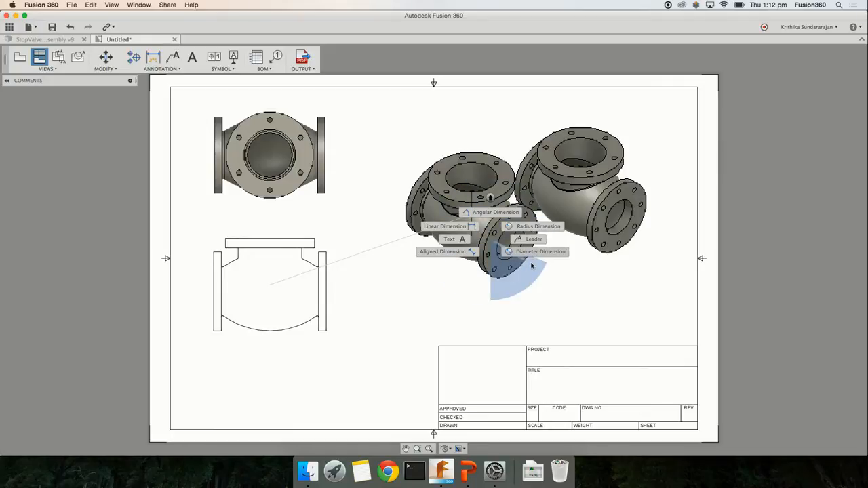
{"action": "left_click", "coordinate": [495, 239]}
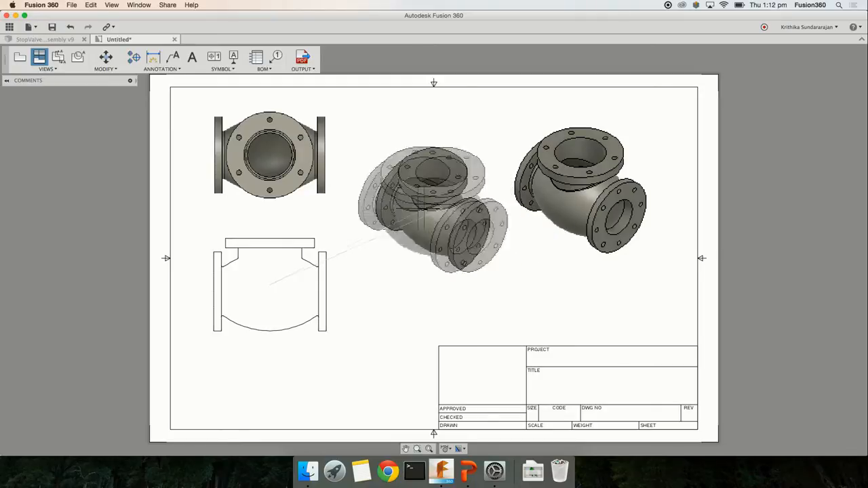
{"action": "right_click", "coordinate": [414, 209]}
{"action": "left_click", "coordinate": [415, 210]}
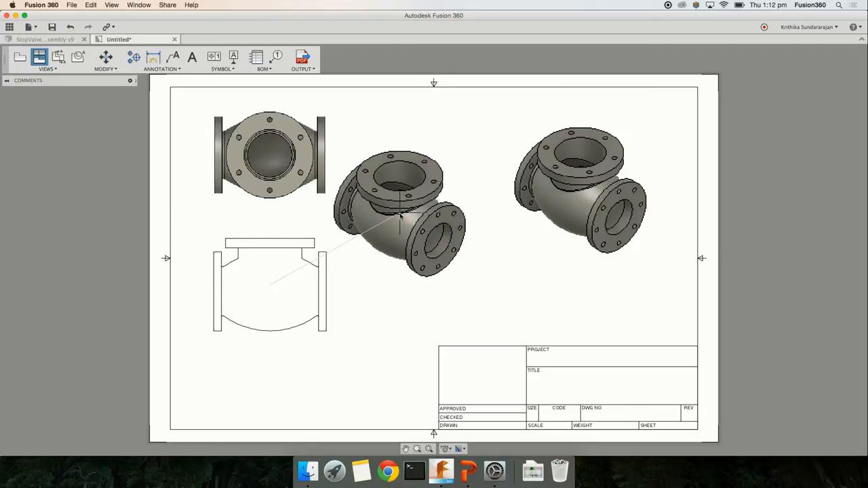
{"action": "key", "text": "Return"}
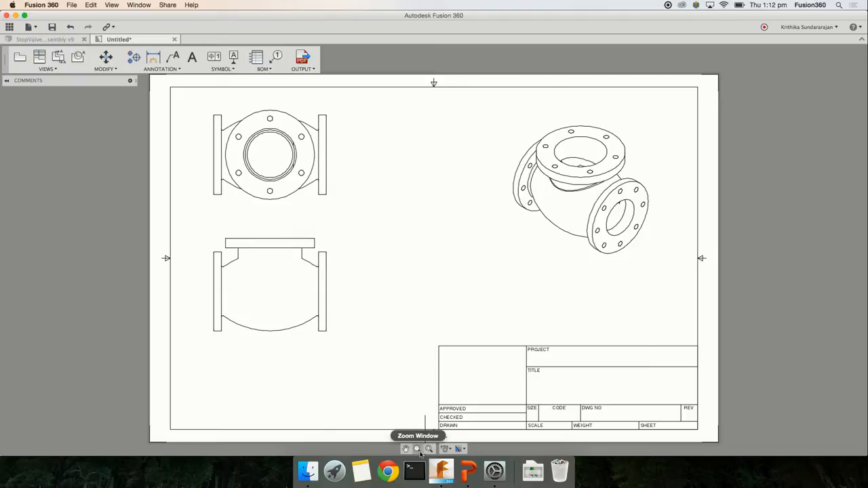
{"action": "left_click", "coordinate": [417, 450]}
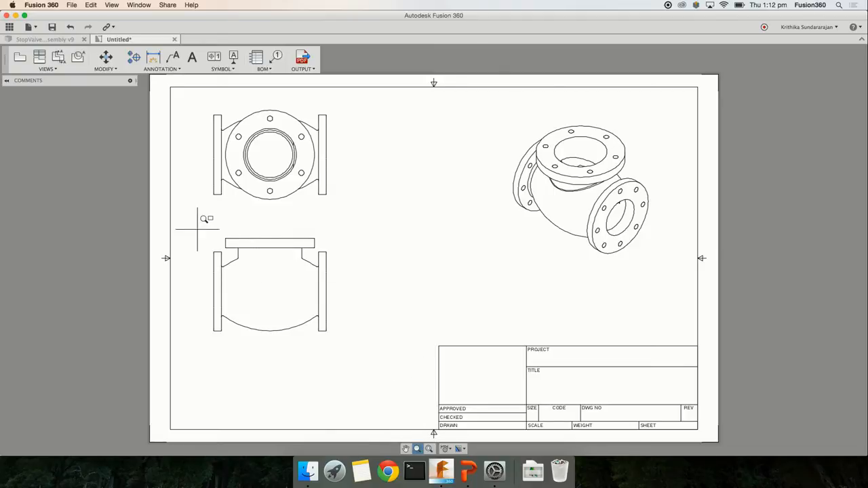
{"action": "left_click_drag", "start_coordinate": [184, 219], "coordinate": [387, 381]}
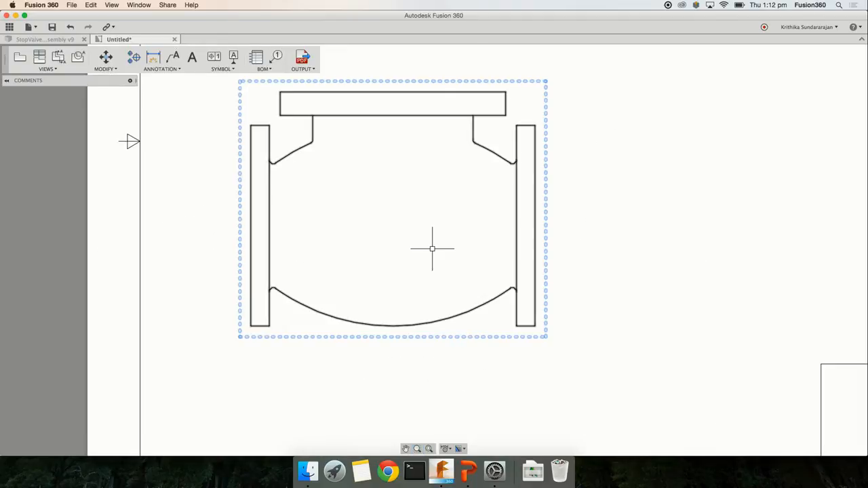
{"action": "middle_click_drag", "start_coordinate": [431, 248], "coordinate": [456, 300]}
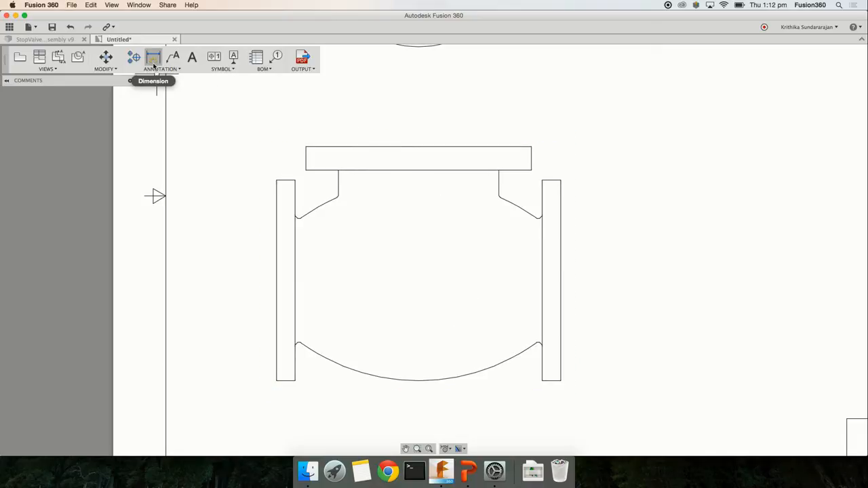
{"action": "left_click", "coordinate": [154, 63]}
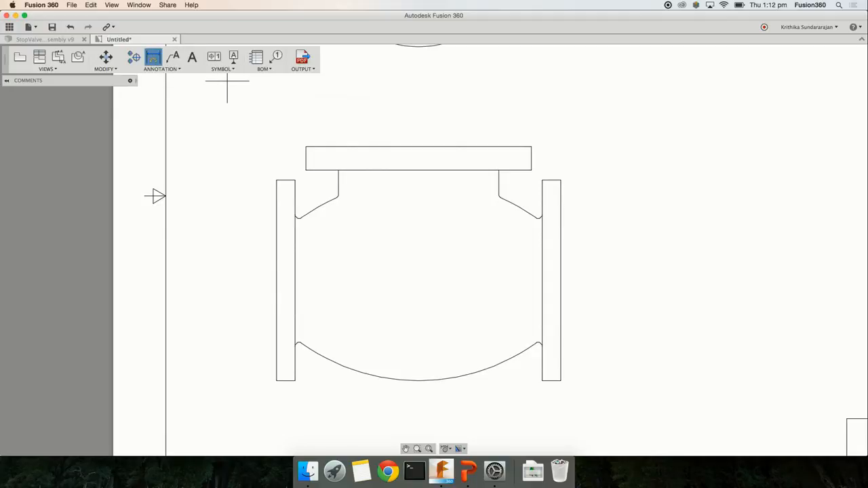
{"action": "left_click", "coordinate": [383, 146]}
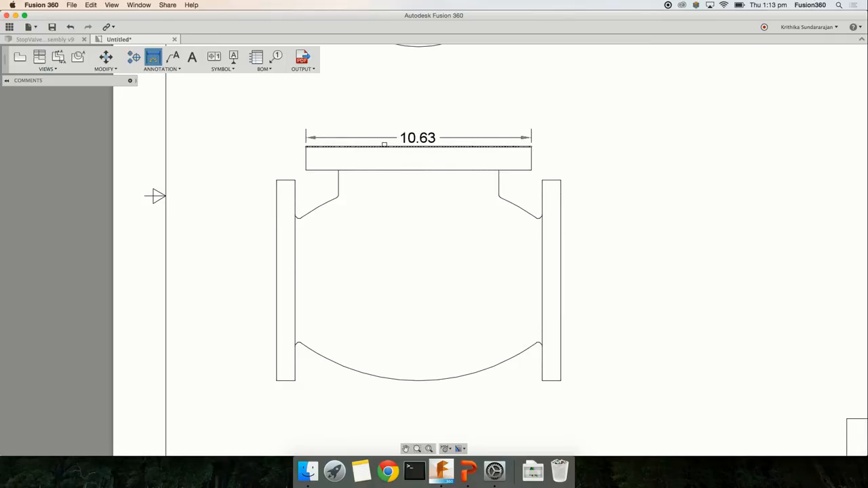
{"action": "key", "text": "Escape"}
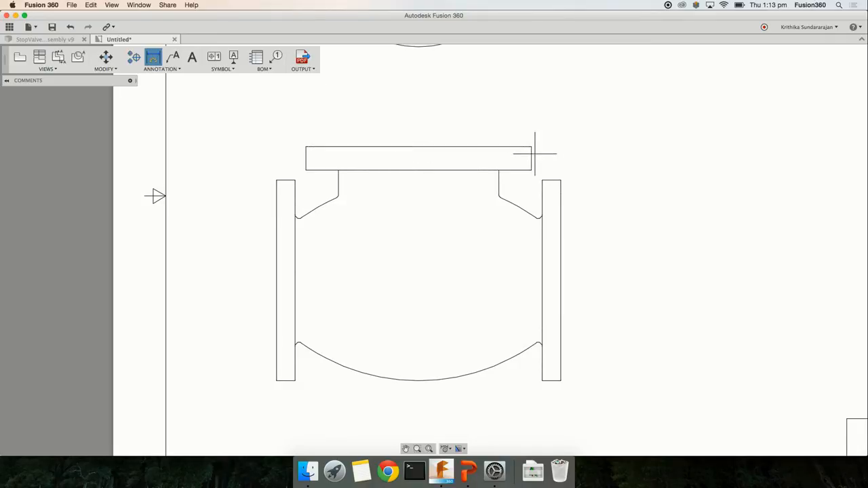
{"action": "left_click", "coordinate": [530, 146]}
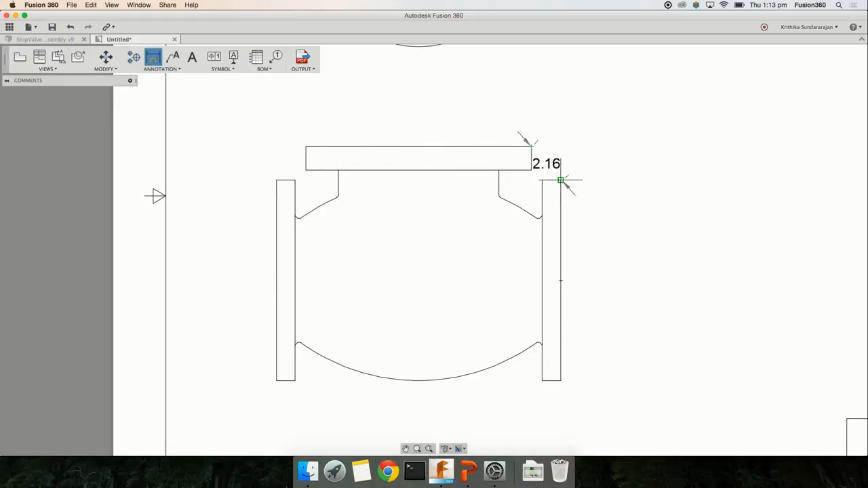
{"action": "left_click", "coordinate": [560, 181]}
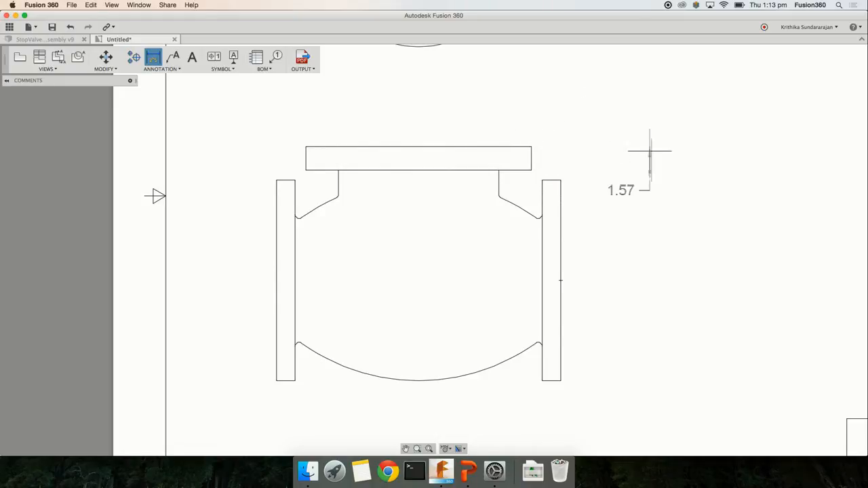
{"action": "left_click", "coordinate": [643, 171]}
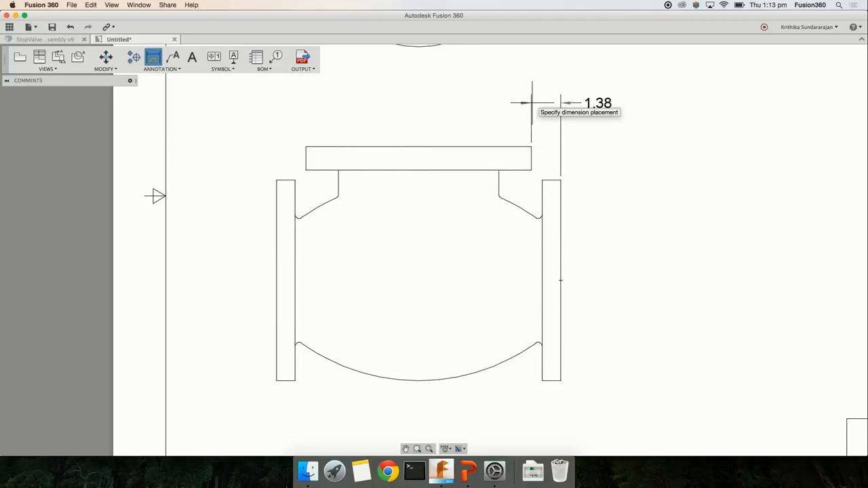
{"action": "key", "text": "Escape"}
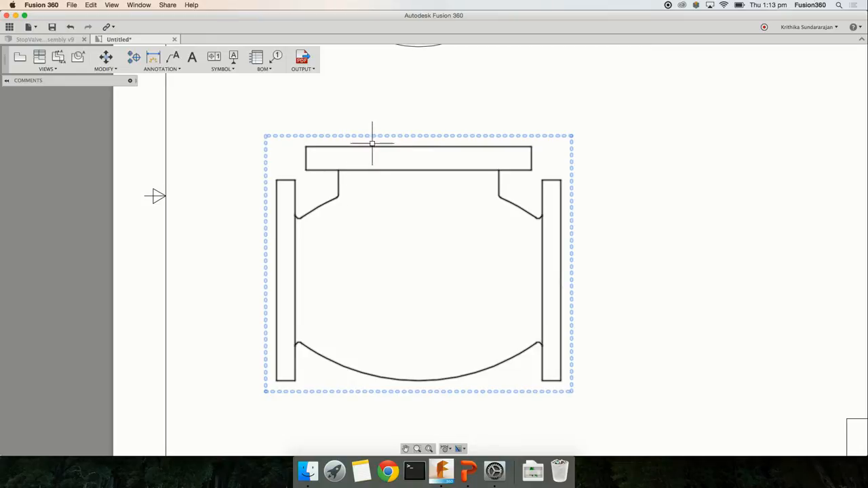
Step: Dimension the thickness of the left flange in the base view, placing the dimension just below the flange's upper edge
{"action": "scroll", "coordinate": [274, 198], "scroll_direction": "up", "scroll_amount": 3}
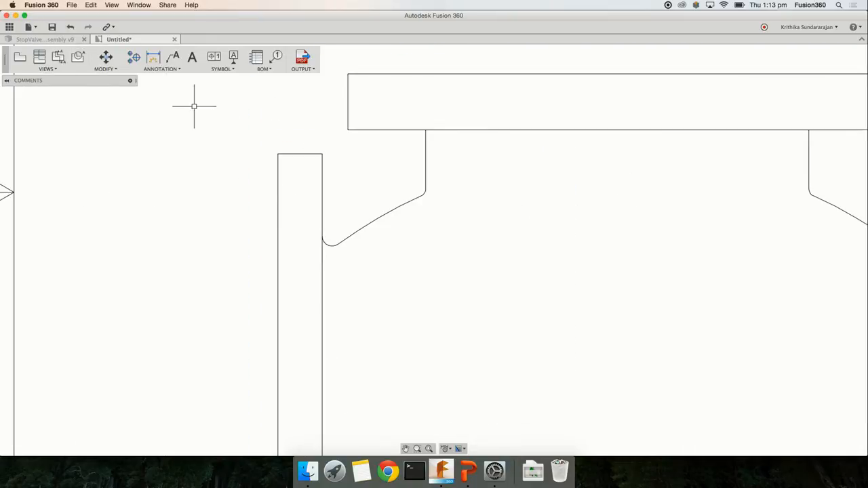
{"action": "left_click", "coordinate": [153, 58]}
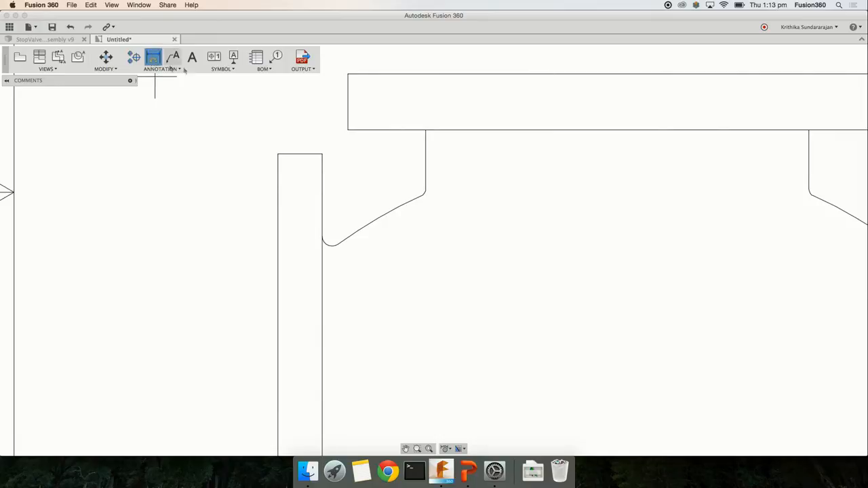
{"action": "left_click", "coordinate": [302, 154]}
{"action": "left_click", "coordinate": [307, 199]}
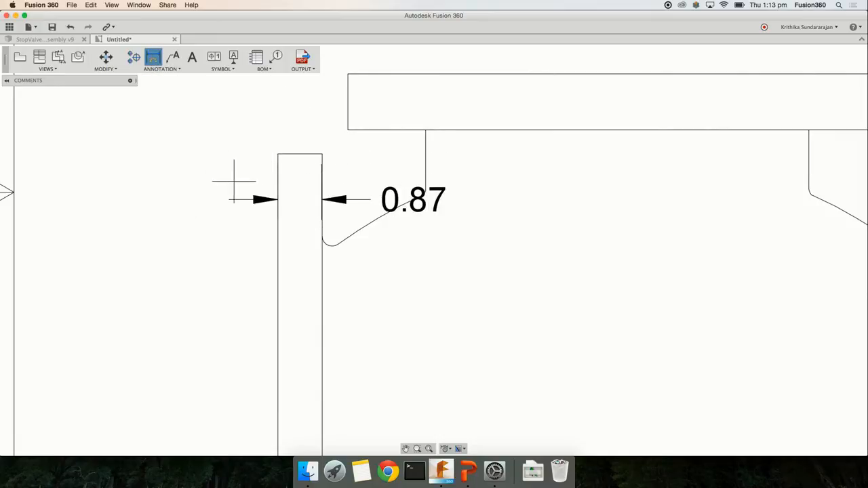
{"action": "right_click_drag", "start_coordinate": [172, 178], "coordinate": [280, 179]}
Step: Add a linear dimension above the base view from the upper flange's lower-left corner to the neck's left edge
{"action": "mouse_move", "coordinate": [450, 168]}
{"action": "middle_mouse_down"}
{"action": "mouse_move", "coordinate": [341, 222]}
{"action": "mouse_move", "coordinate": [303, 252]}
{"action": "middle_mouse_up"}
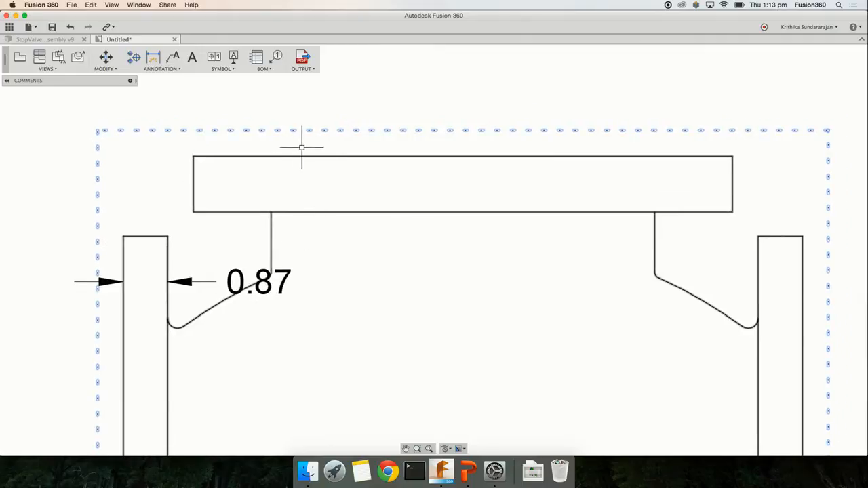
{"action": "left_click", "coordinate": [162, 70]}
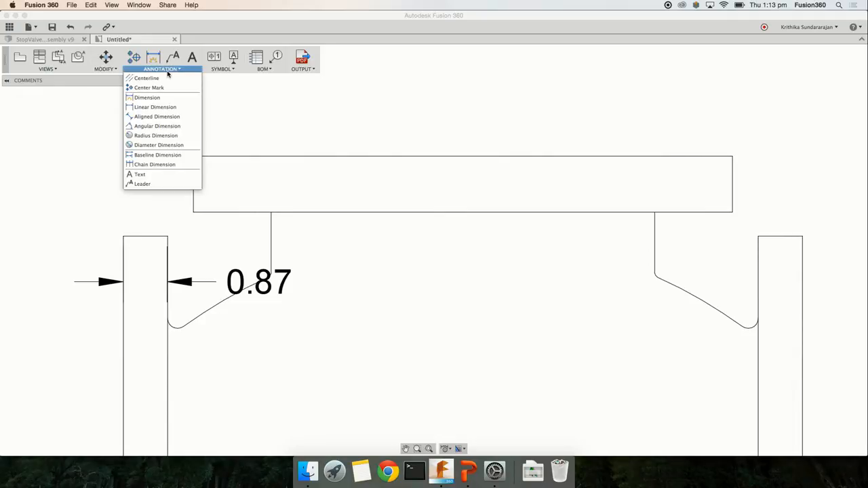
{"action": "left_click", "coordinate": [154, 107]}
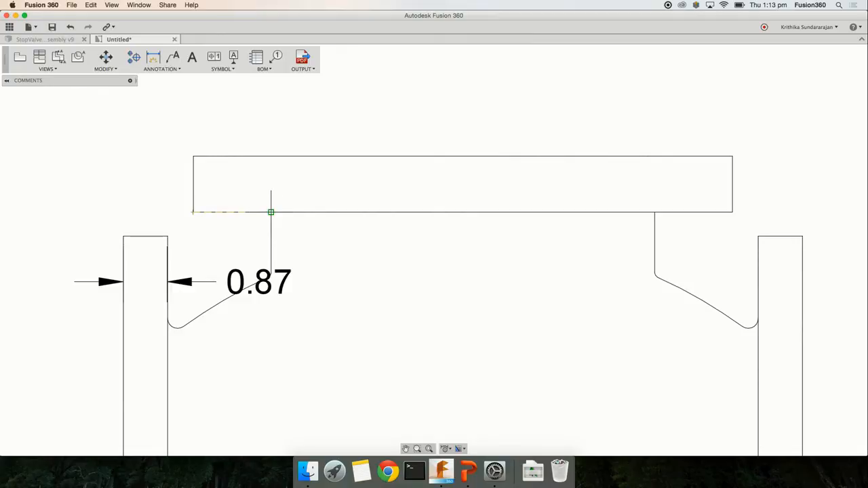
{"action": "left_click", "coordinate": [271, 212]}
{"action": "left_click", "coordinate": [233, 119]}
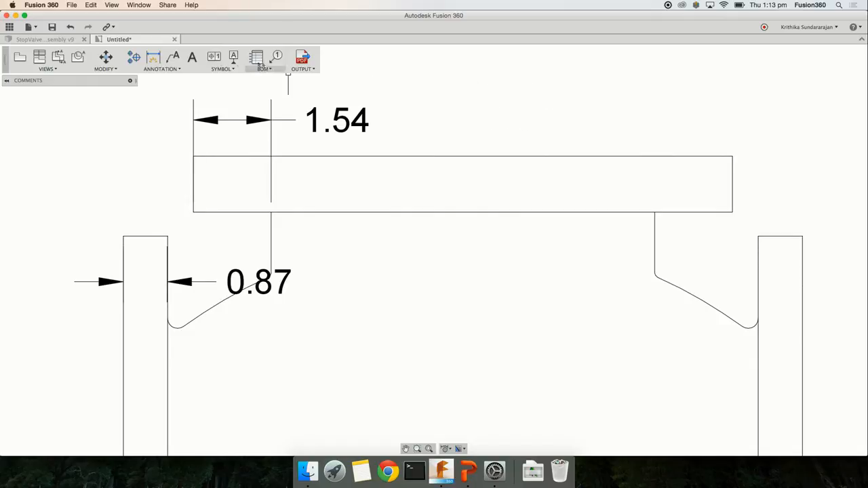
Step: Add baseline dimensions from the linear dimension's left extension line to the neck's right edge and the upper flange's lower-right corner
{"action": "left_click", "coordinate": [161, 69]}
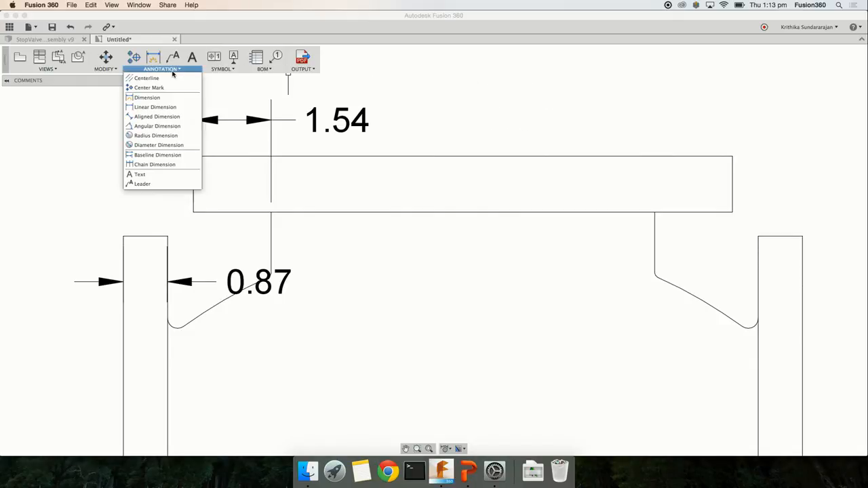
{"action": "left_click", "coordinate": [154, 164]}
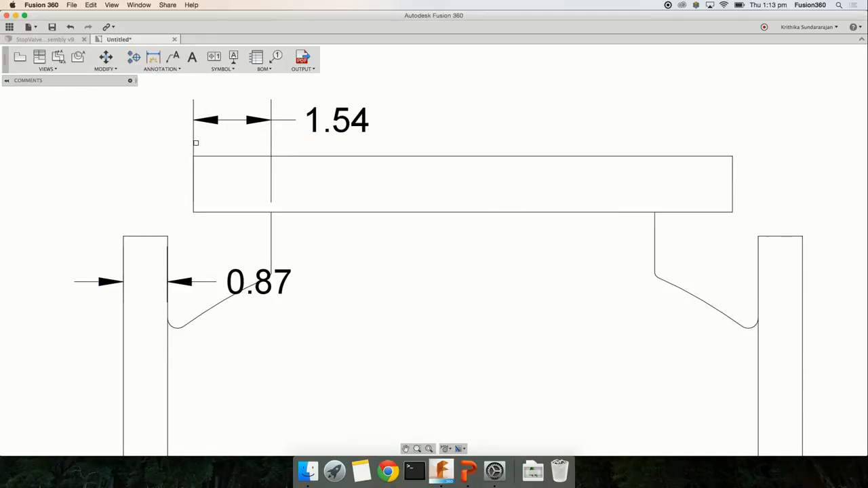
{"action": "left_click", "coordinate": [193, 142]}
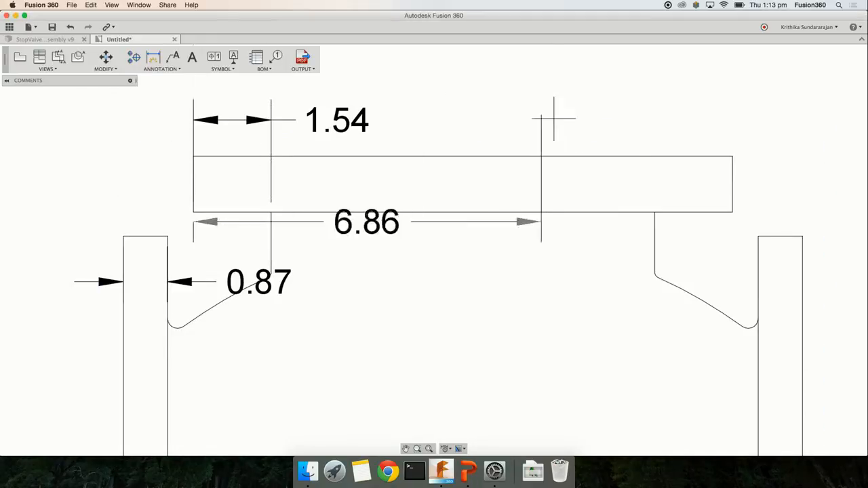
{"action": "left_click", "coordinate": [654, 214]}
{"action": "left_click", "coordinate": [732, 211]}
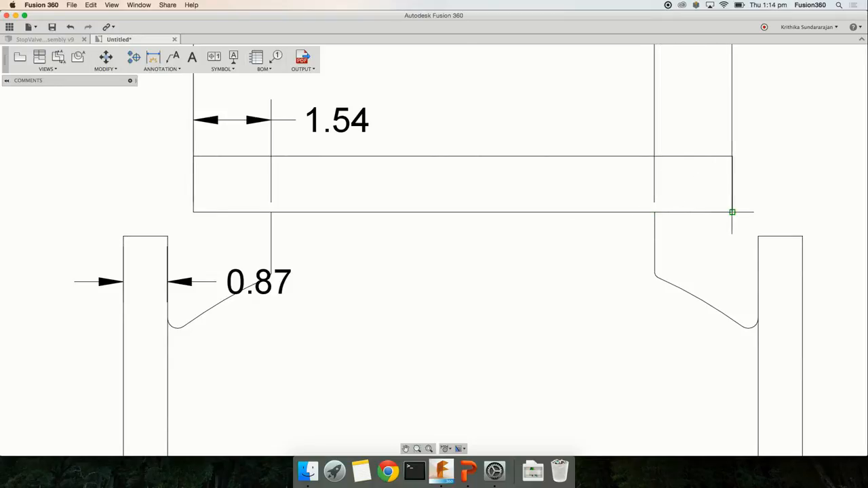
{"action": "scroll", "coordinate": [529, 188], "scroll_direction": "down", "scroll_amount": 5}
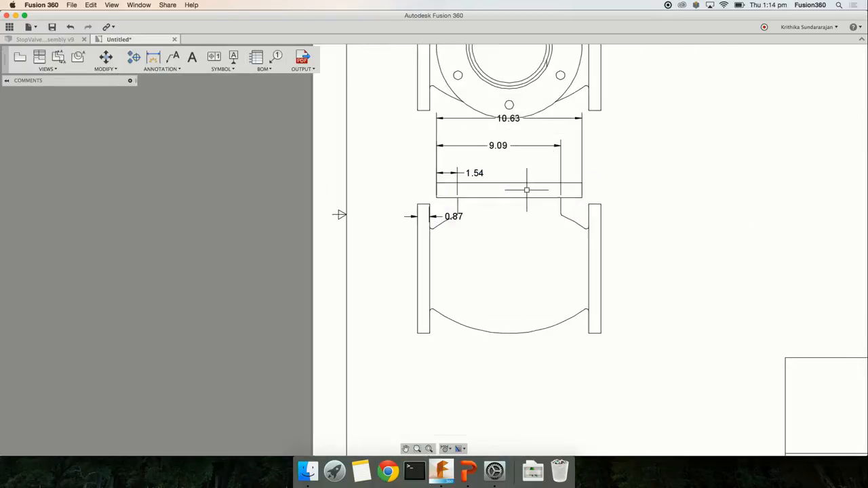
{"action": "key", "text": "Escape"}
Step: Move the base view straight down to separate its stacked dimensions from the top view
{"action": "middle_click_drag", "start_coordinate": [490, 221], "coordinate": [439, 253]}
{"action": "left_click", "coordinate": [473, 274]}
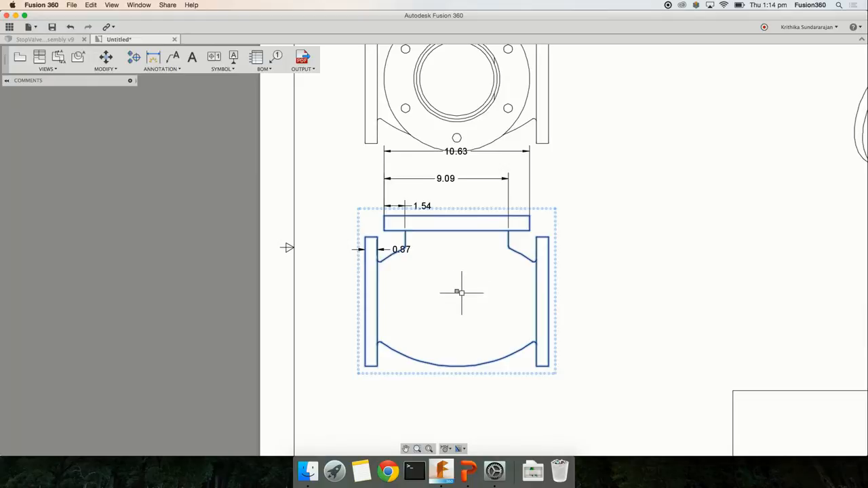
{"action": "left_click_drag", "start_coordinate": [456, 290], "coordinate": [456, 322]}
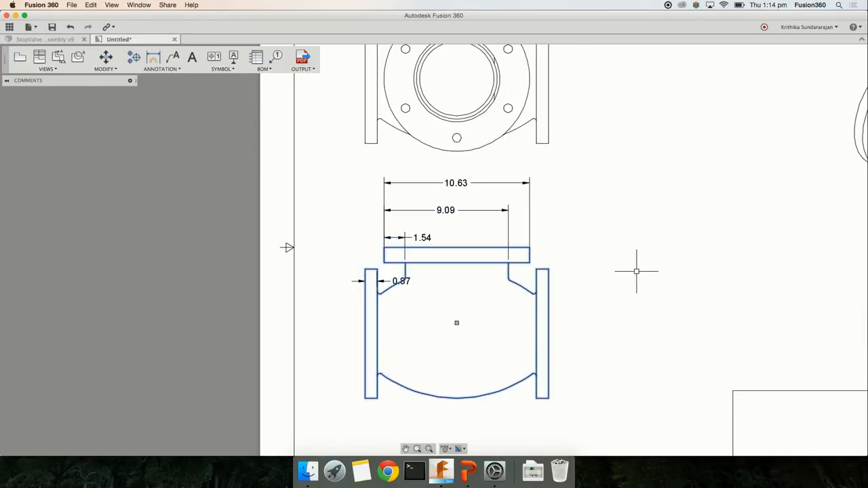
Step: Add a horizontal centerline through the left flange of the base view and extend it across the body past the right flange
{"action": "mouse_move", "coordinate": [638, 271]}
{"action": "middle_mouse_down"}
{"action": "mouse_move", "coordinate": [566, 253]}
{"action": "mouse_move", "coordinate": [541, 258]}
{"action": "middle_mouse_up"}
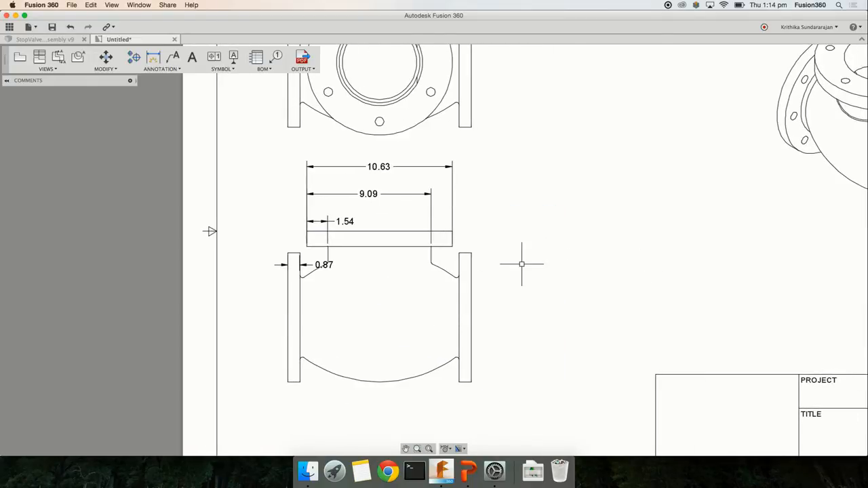
{"action": "left_click", "coordinate": [165, 70]}
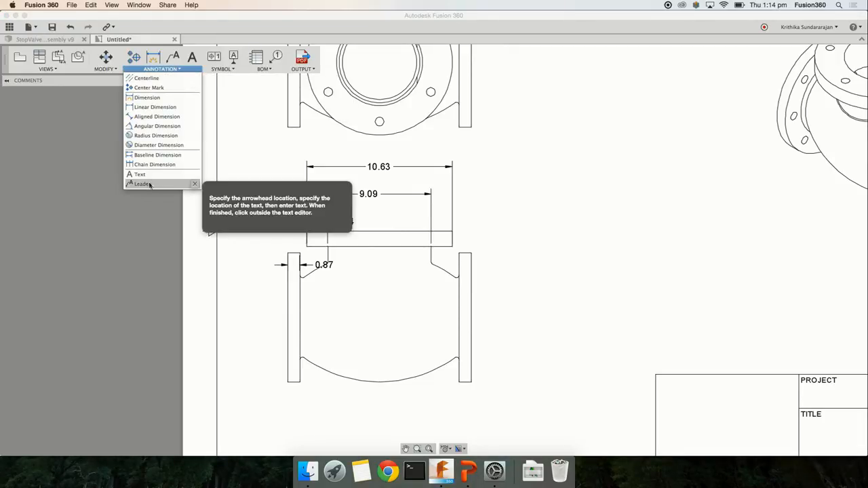
{"action": "left_click", "coordinate": [147, 78]}
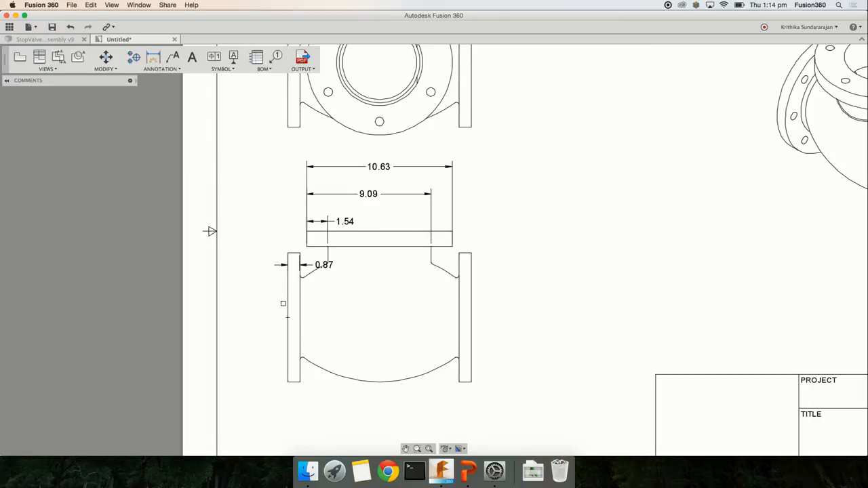
{"action": "scroll", "coordinate": [296, 310], "scroll_direction": "up", "scroll_amount": 5}
{"action": "middle_click_drag", "start_coordinate": [297, 310], "coordinate": [277, 252]}
{"action": "scroll", "coordinate": [278, 250], "scroll_direction": "down", "scroll_amount": 1}
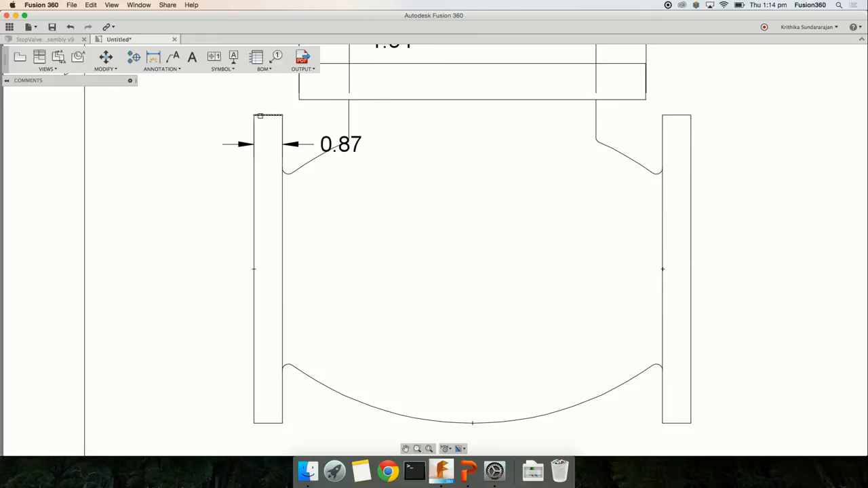
{"action": "left_click", "coordinate": [298, 269]}
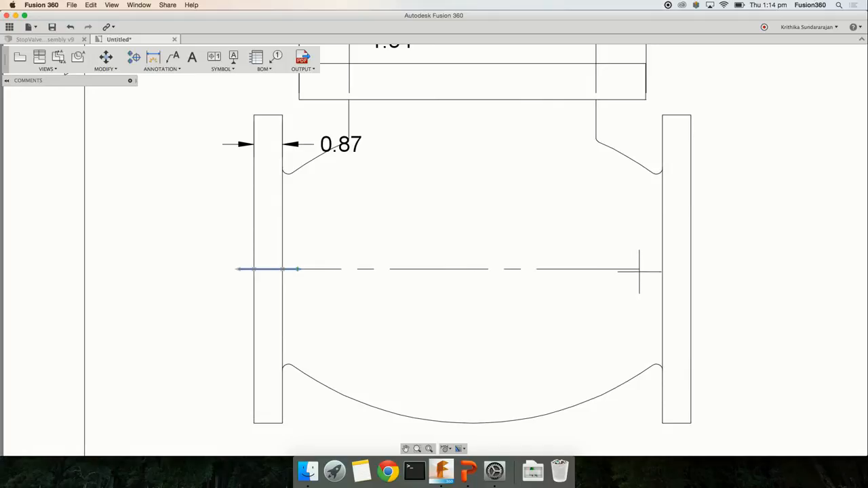
{"action": "left_click", "coordinate": [713, 267]}
Step: Examine the base view's centerline and dimensions, and the bolt holes in the top view
{"action": "scroll", "coordinate": [632, 297], "scroll_direction": "up", "scroll_amount": 2}
{"action": "scroll", "coordinate": [631, 298], "scroll_direction": "down", "scroll_amount": 4}
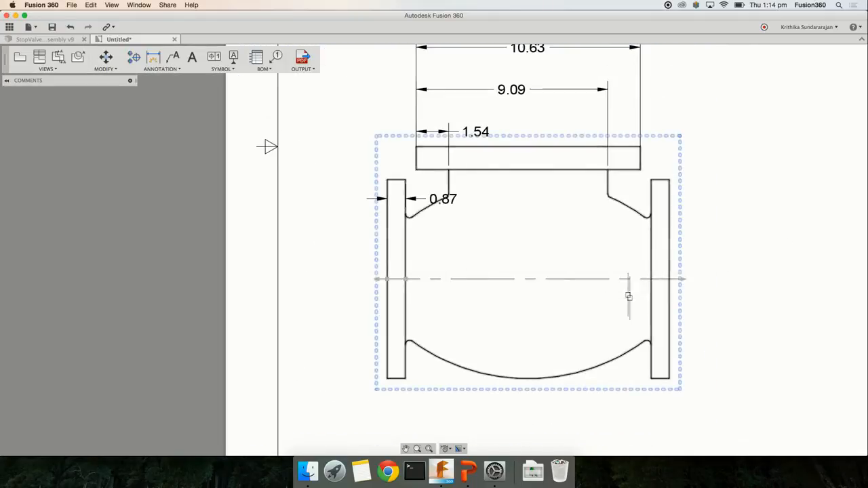
{"action": "middle_click_drag", "start_coordinate": [609, 290], "coordinate": [570, 308]}
{"action": "scroll", "coordinate": [547, 315], "scroll_direction": "down", "scroll_amount": 1}
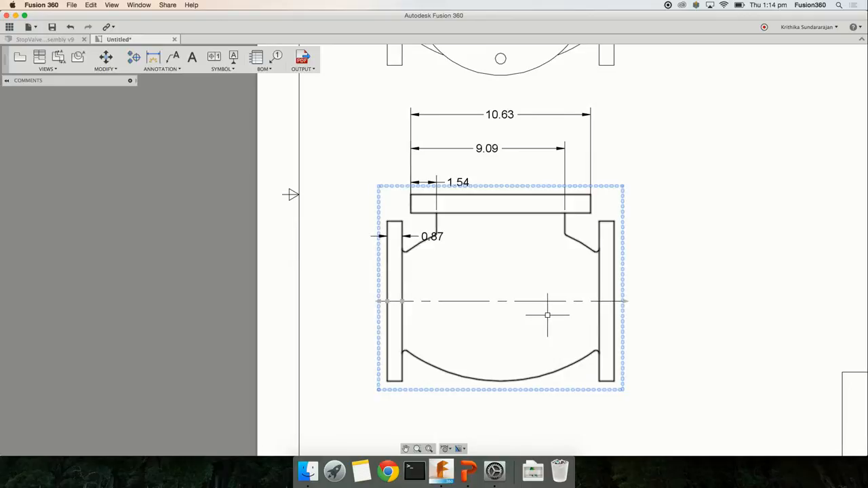
{"action": "middle_click_drag", "start_coordinate": [566, 284], "coordinate": [513, 341]}
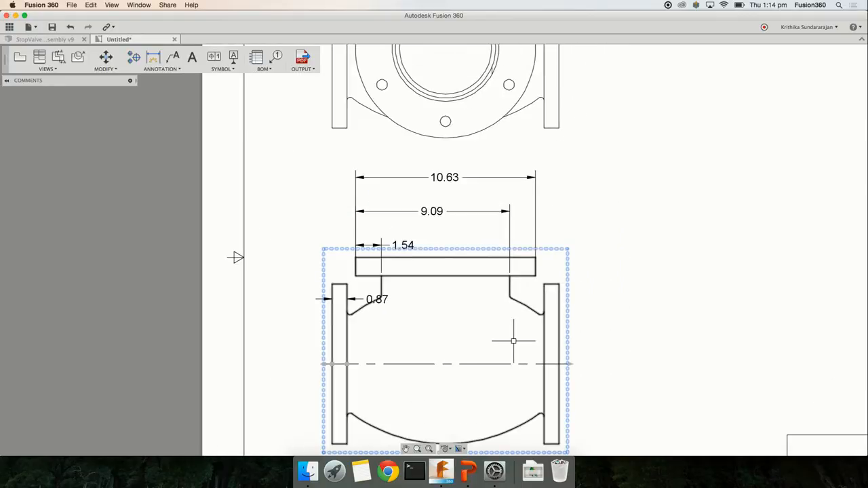
{"action": "scroll", "coordinate": [526, 278], "scroll_direction": "down", "scroll_amount": 3}
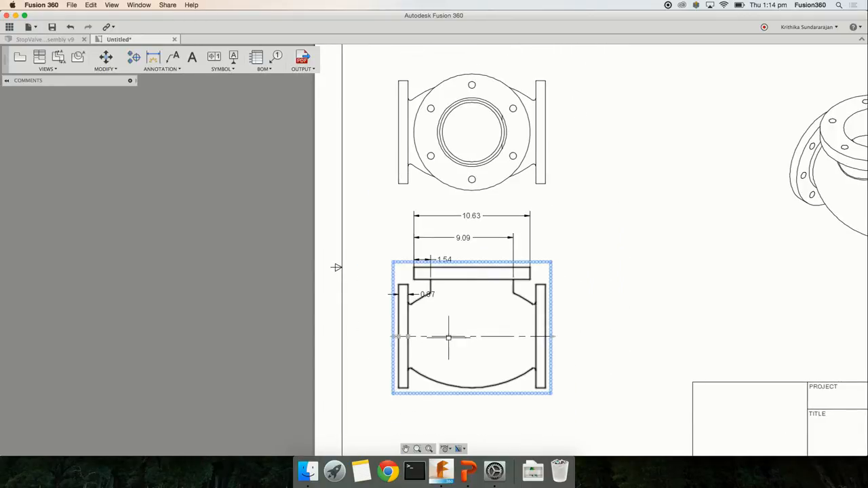
{"action": "scroll", "coordinate": [448, 337], "scroll_direction": "up", "scroll_amount": 6}
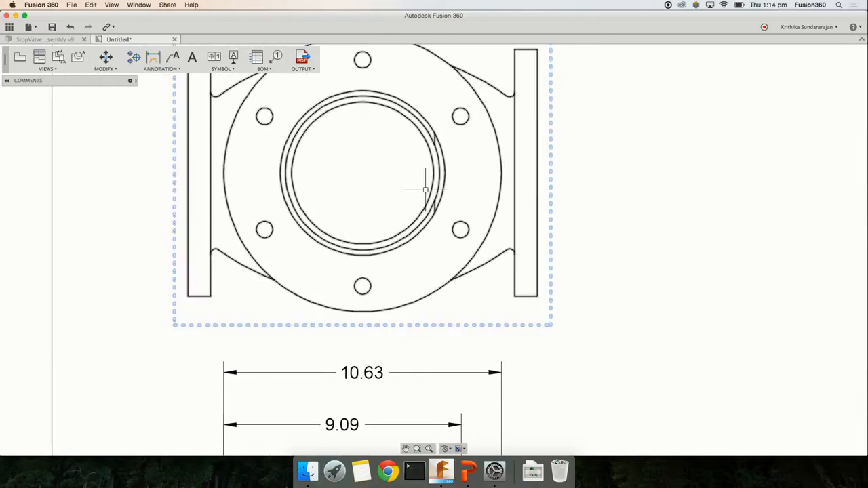
{"action": "scroll", "coordinate": [425, 190], "scroll_direction": "down", "scroll_amount": 2}
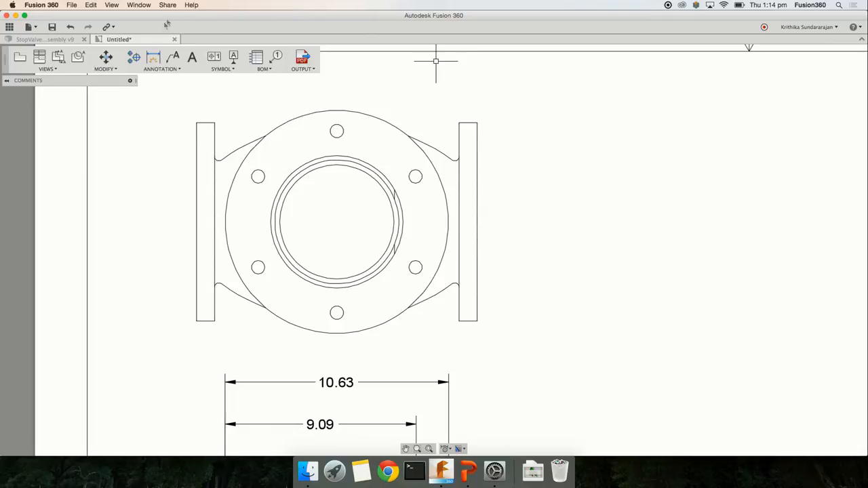
Step: Add center marks to the outer flange circle and the two left bolt holes in the top view
{"action": "left_click", "coordinate": [134, 57]}
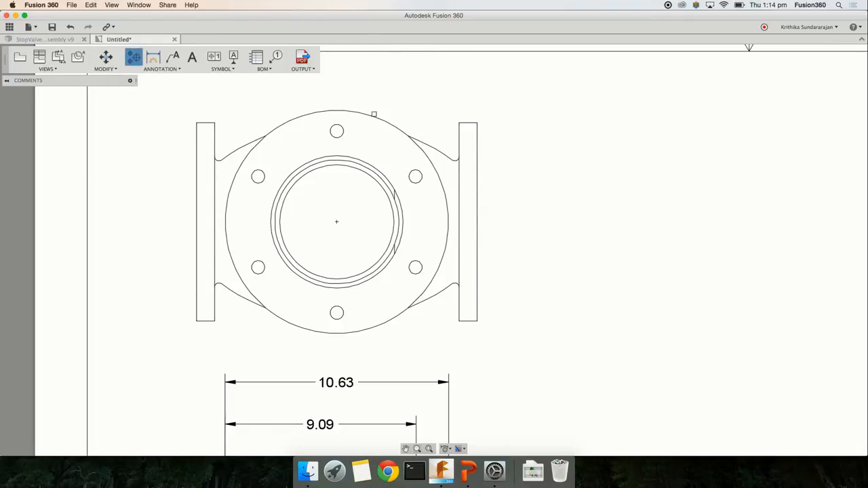
{"action": "left_click", "coordinate": [373, 114]}
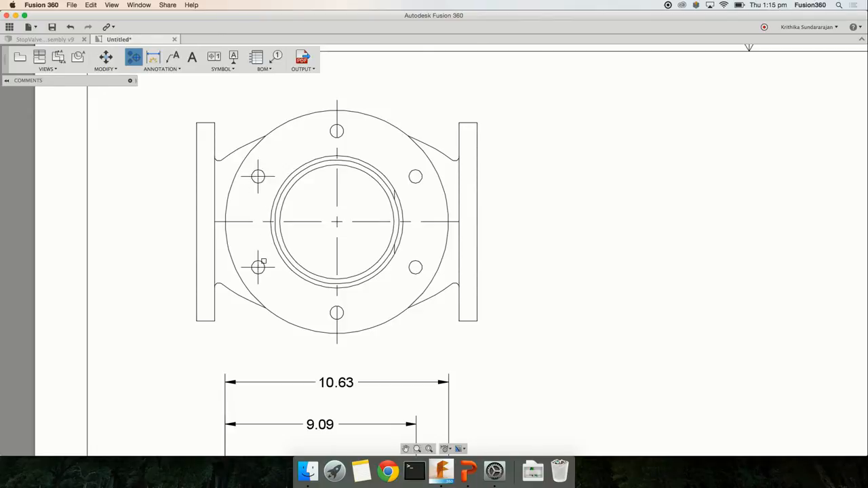
{"action": "key", "text": "Escape"}
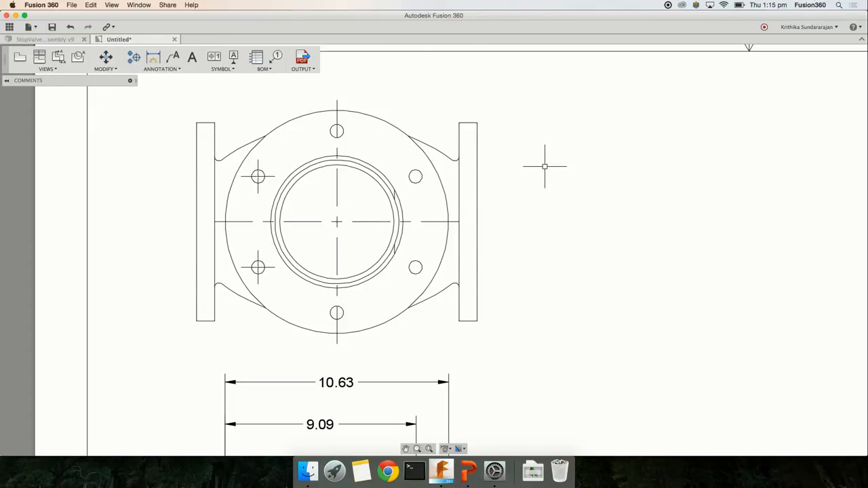
{"action": "left_click_drag", "start_coordinate": [553, 122], "coordinate": [659, 283]}
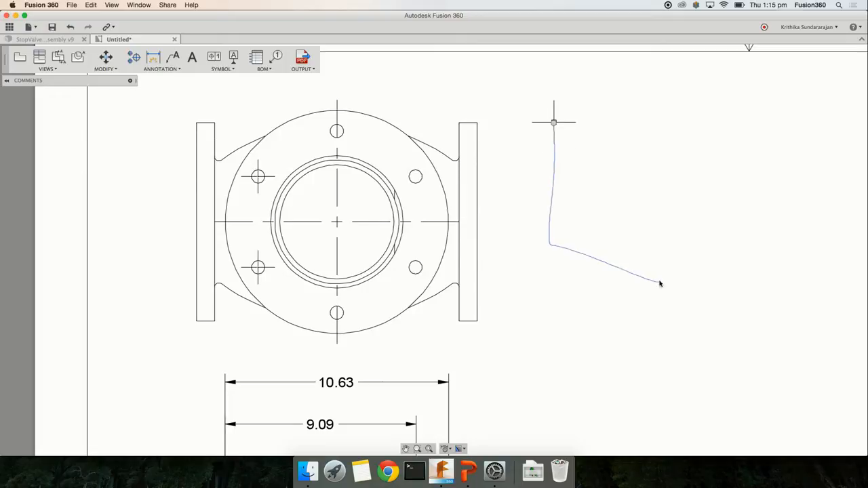
{"action": "right_click_drag", "start_coordinate": [660, 282], "coordinate": [659, 279]}
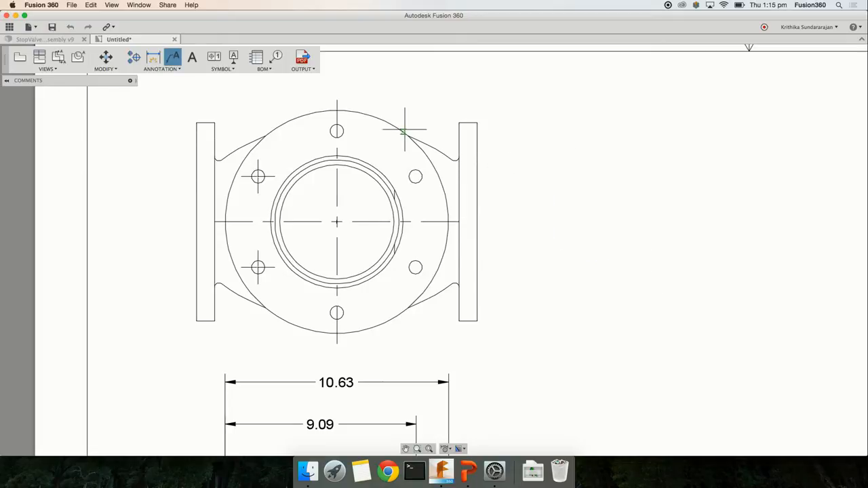
{"action": "key", "text": "Escape"}
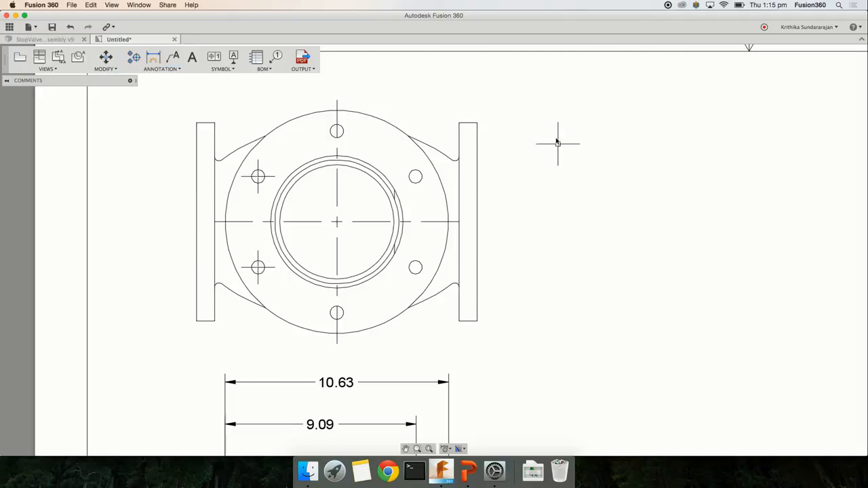
Step: Add diameter dimensions to the outer flange circle and the lower-right bolt hole, placing both to the right of the top view
{"action": "right_click_drag", "start_coordinate": [556, 139], "coordinate": [692, 334]}
{"action": "left_click", "coordinate": [439, 135]}
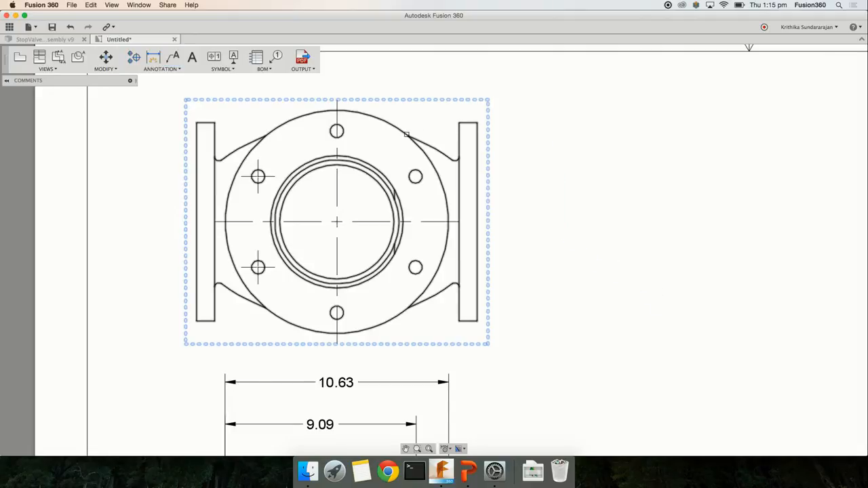
{"action": "left_click", "coordinate": [406, 134]}
{"action": "left_click", "coordinate": [532, 111]}
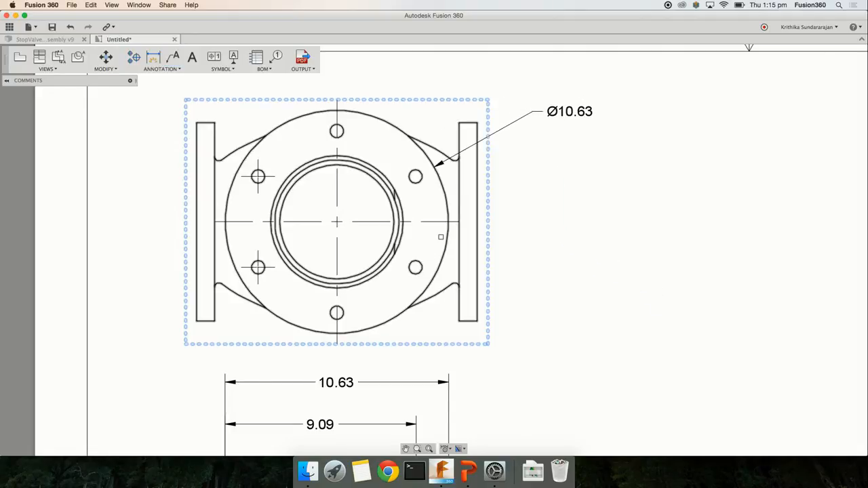
{"action": "left_click", "coordinate": [422, 264]}
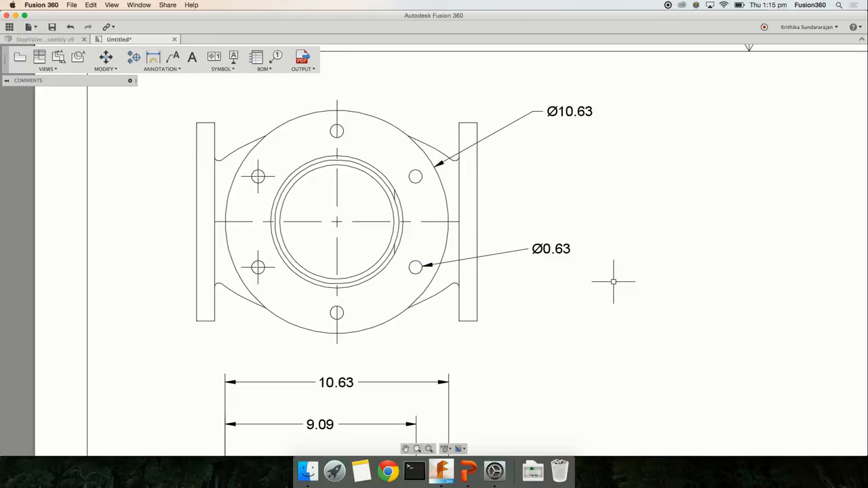
Step: Append "hole x 6" to the text of the bolt hole's diameter dimension in the top view
{"action": "scroll", "coordinate": [614, 281], "scroll_direction": "down", "scroll_amount": 2}
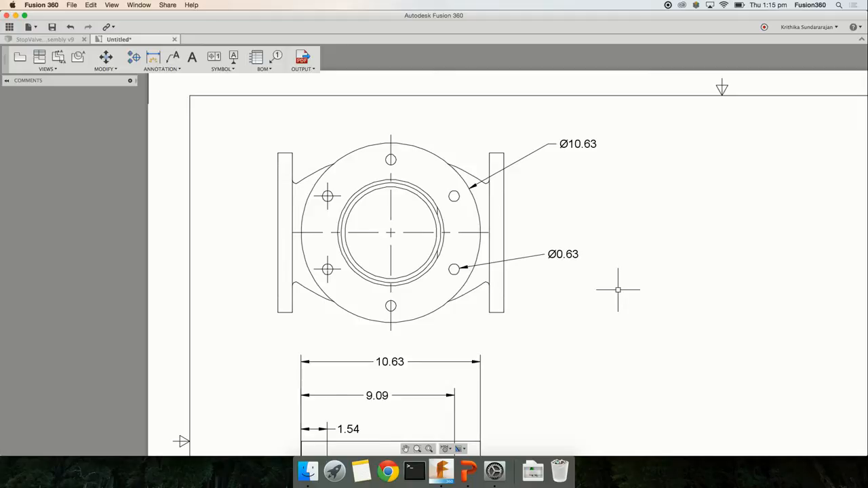
{"action": "mouse_move", "coordinate": [621, 283]}
{"action": "middle_mouse_down"}
{"action": "mouse_move", "coordinate": [502, 271]}
{"action": "mouse_move", "coordinate": [518, 269]}
{"action": "middle_mouse_up"}
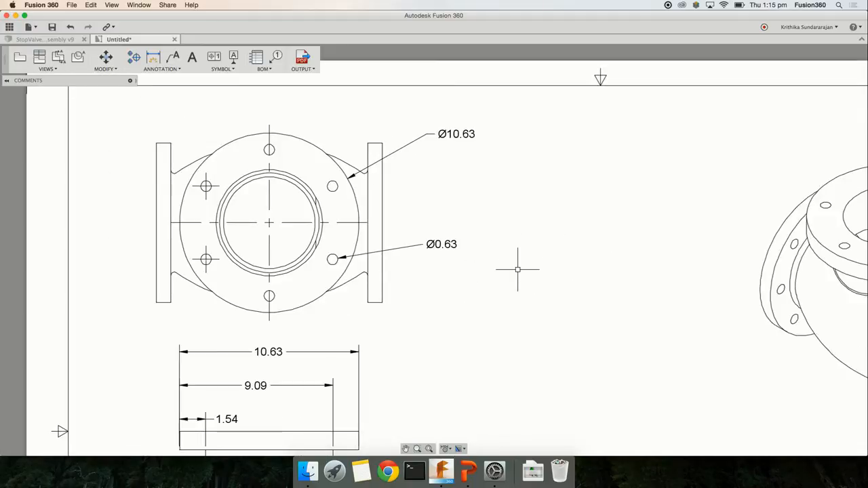
{"action": "double_click", "coordinate": [436, 246]}
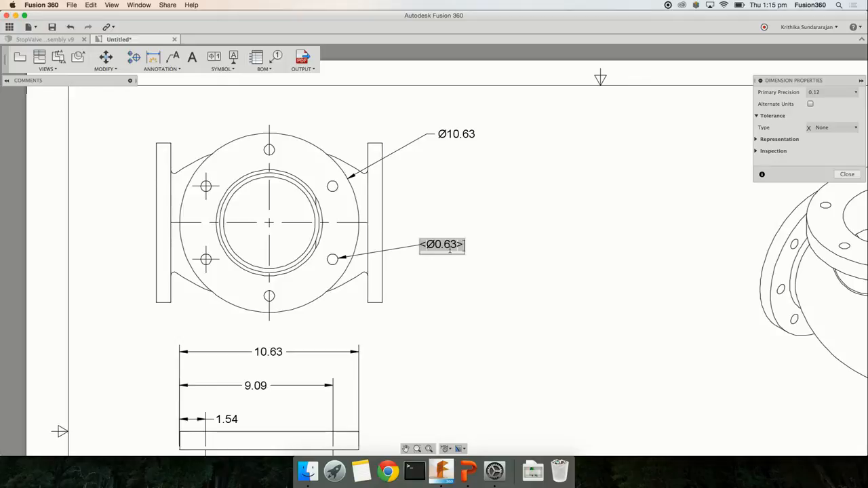
{"action": "scroll", "coordinate": [450, 249], "scroll_direction": "up", "scroll_amount": 5}
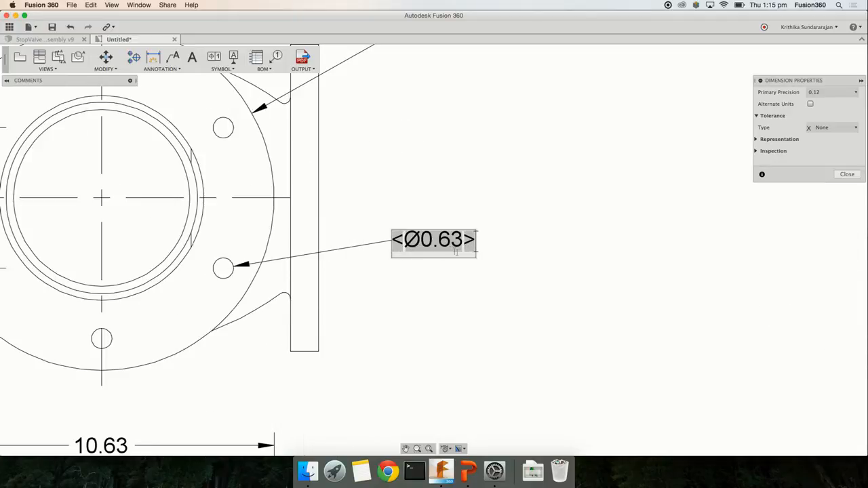
{"action": "type", "text": "hole x 6"}
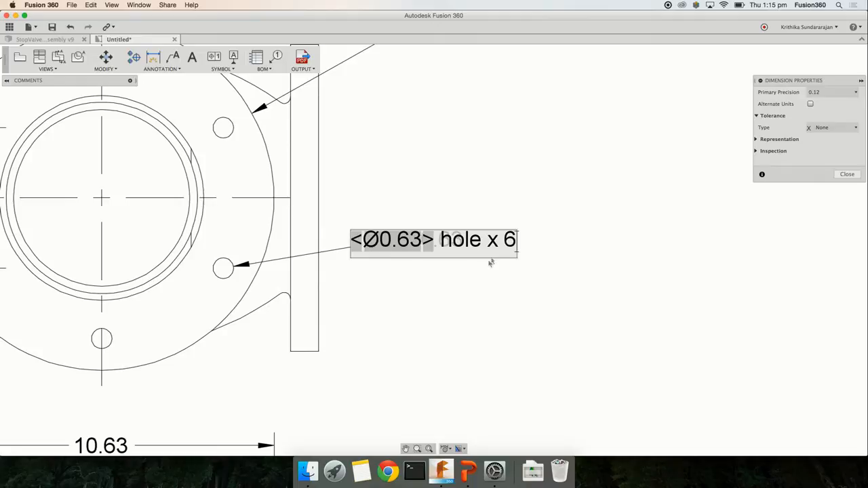
{"action": "left_click", "coordinate": [568, 291]}
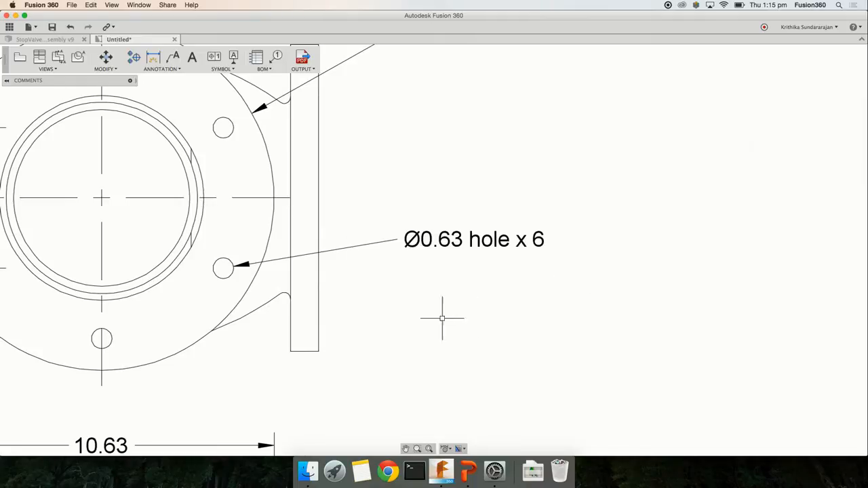
Step: Prefix the upper flange's overall width dimension in the base view with the diameter symbol code %%c
{"action": "scroll", "coordinate": [442, 316], "scroll_direction": "down", "scroll_amount": 5}
{"action": "scroll", "coordinate": [419, 322], "scroll_direction": "down", "scroll_amount": 5}
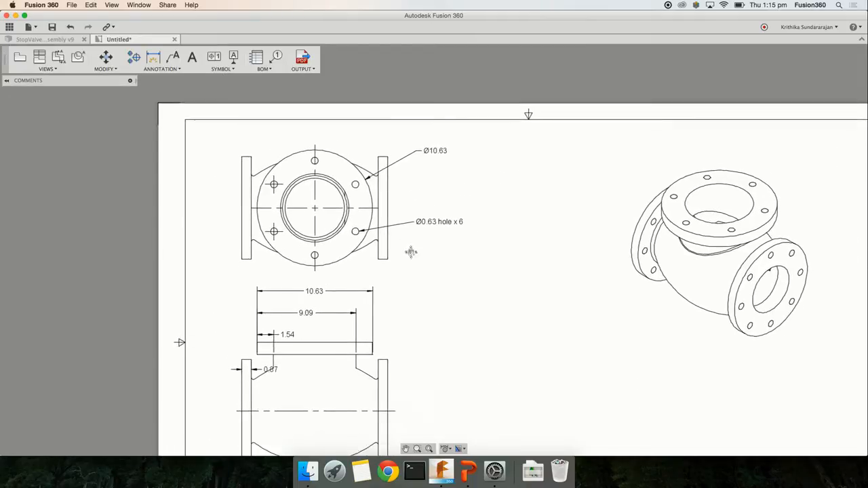
{"action": "middle_click_drag", "start_coordinate": [448, 283], "coordinate": [420, 268]}
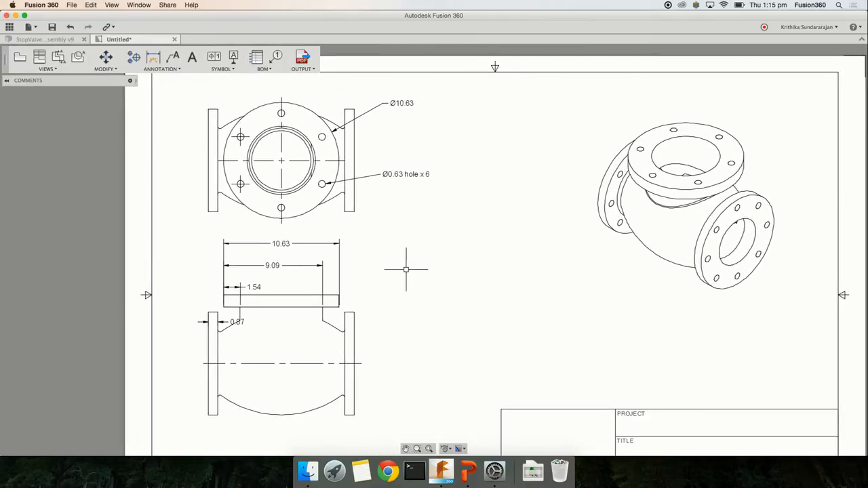
{"action": "left_click", "coordinate": [283, 244]}
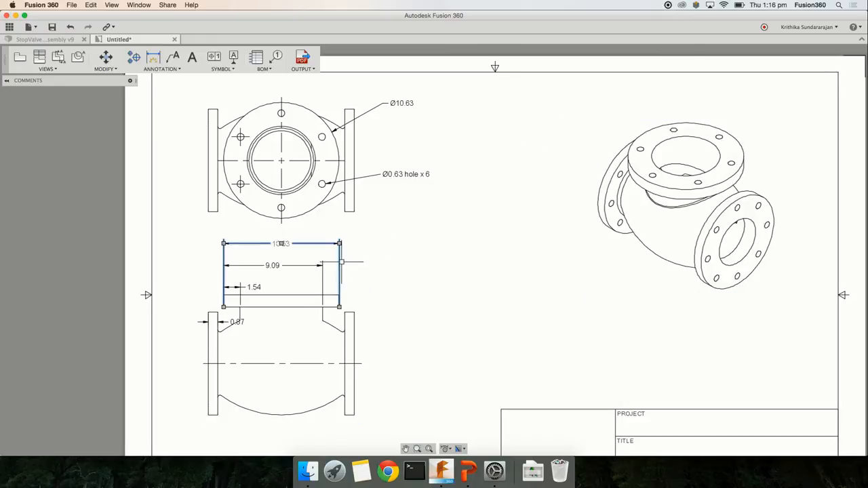
{"action": "double_click", "coordinate": [281, 243]}
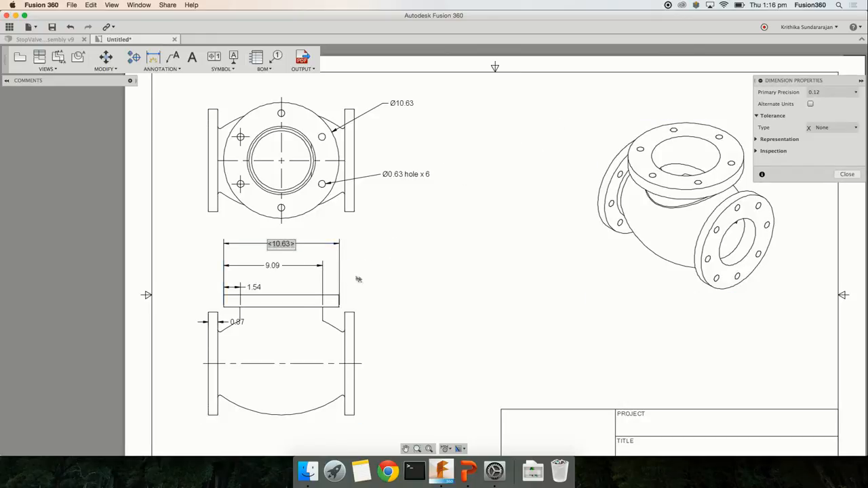
{"action": "scroll", "coordinate": [325, 274], "scroll_direction": "up", "scroll_amount": 2}
{"action": "key", "text": "Left"}
{"action": "key", "text": "Left"}
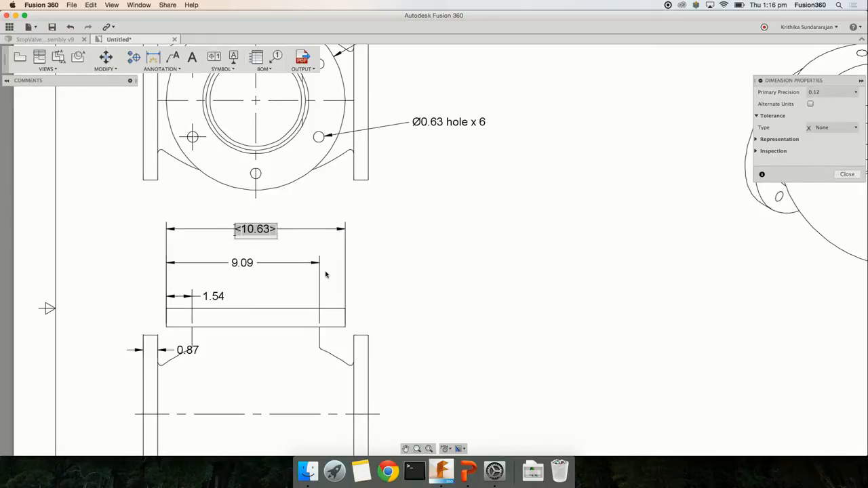
{"action": "type", "text": "%%c"}
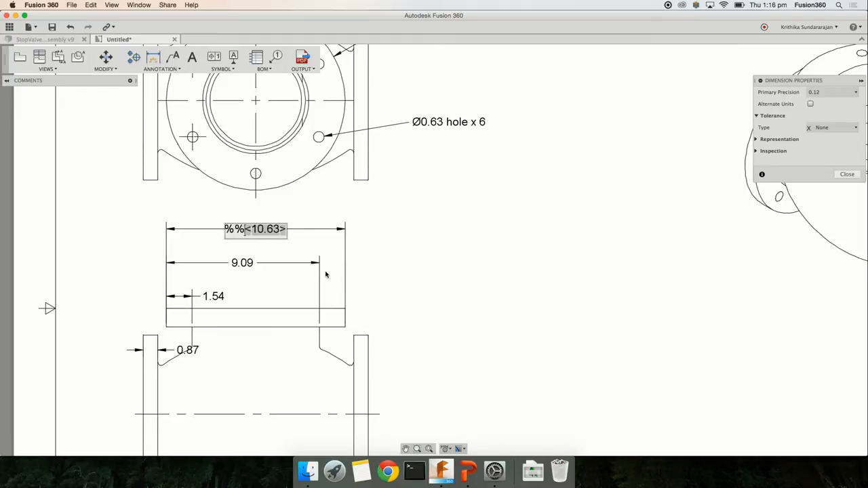
{"action": "left_click", "coordinate": [492, 273]}
Step: Apply a symmetrical tolerance of 0.02 to the middle stacked dimension above the base view
{"action": "scroll", "coordinate": [491, 272], "scroll_direction": "down", "scroll_amount": 5}
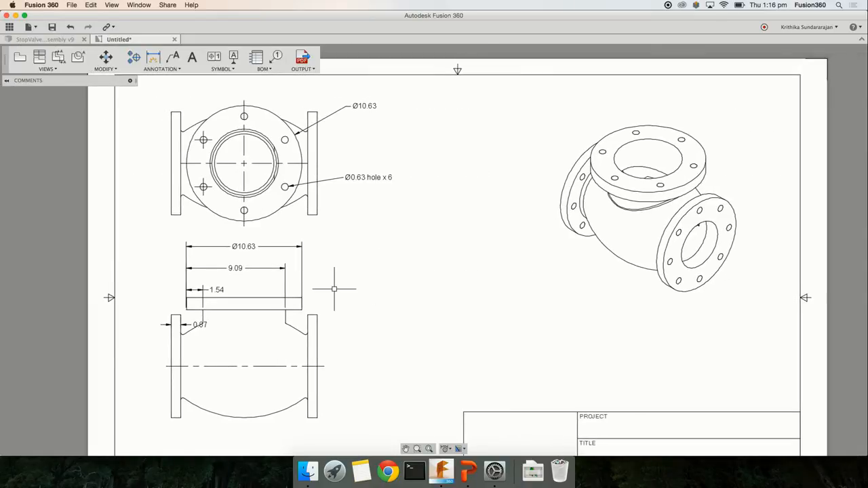
{"action": "double_click", "coordinate": [236, 269]}
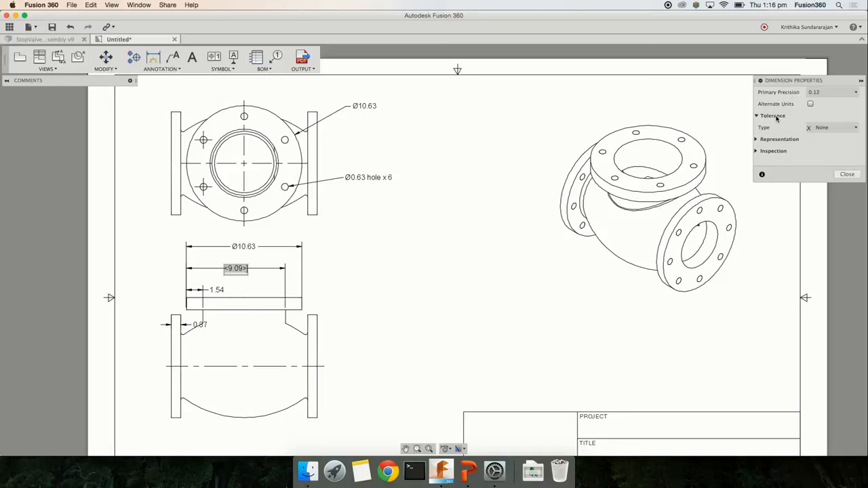
{"action": "left_click", "coordinate": [756, 140]}
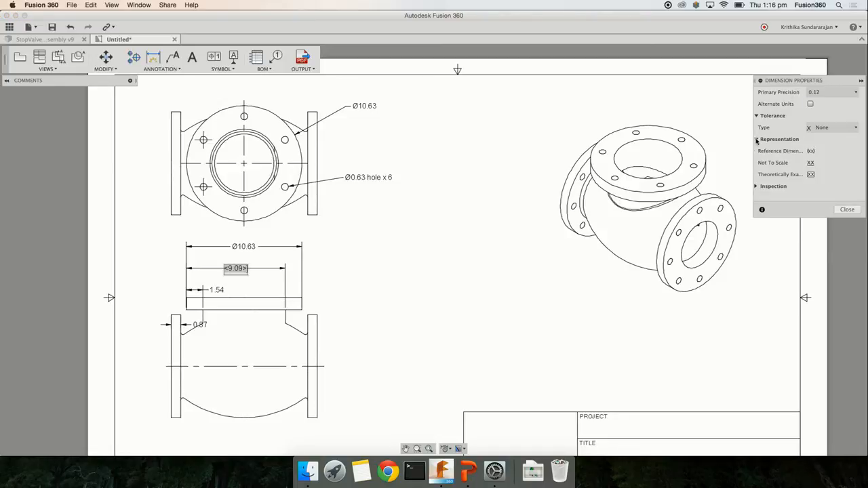
{"action": "left_click", "coordinate": [756, 187]}
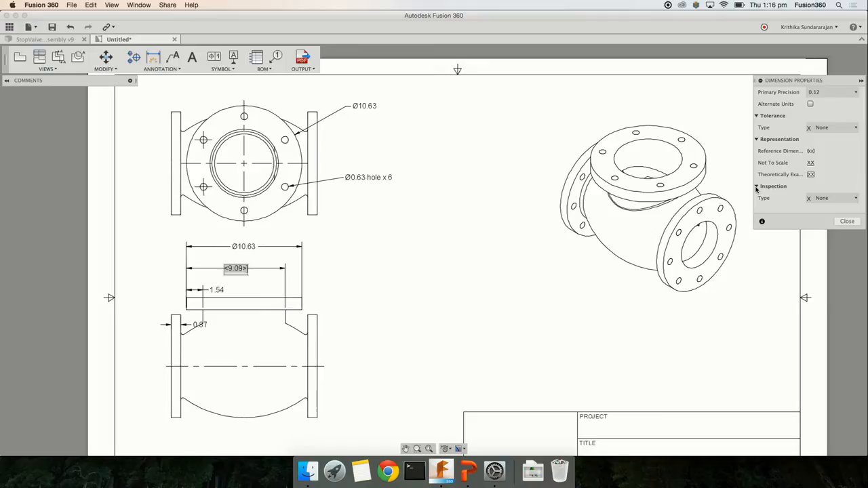
{"action": "left_click", "coordinate": [826, 128]}
{"action": "left_click", "coordinate": [831, 148]}
{"action": "left_click", "coordinate": [836, 139]}
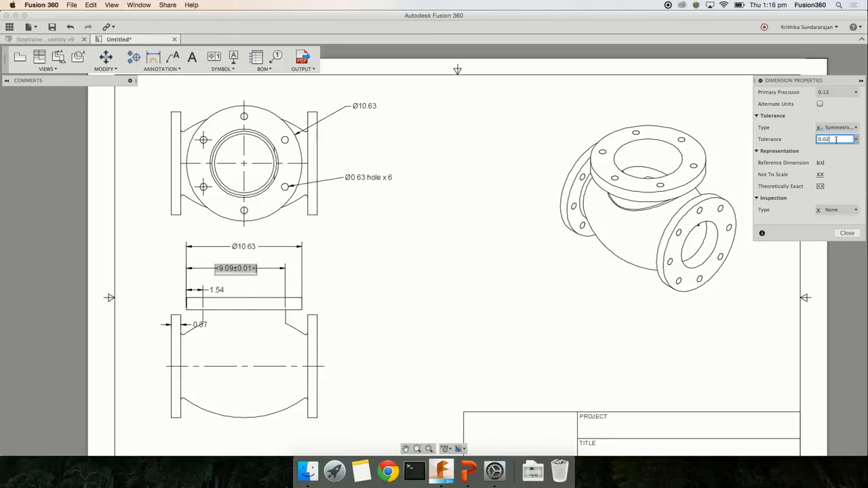
{"action": "left_click", "coordinate": [847, 232]}
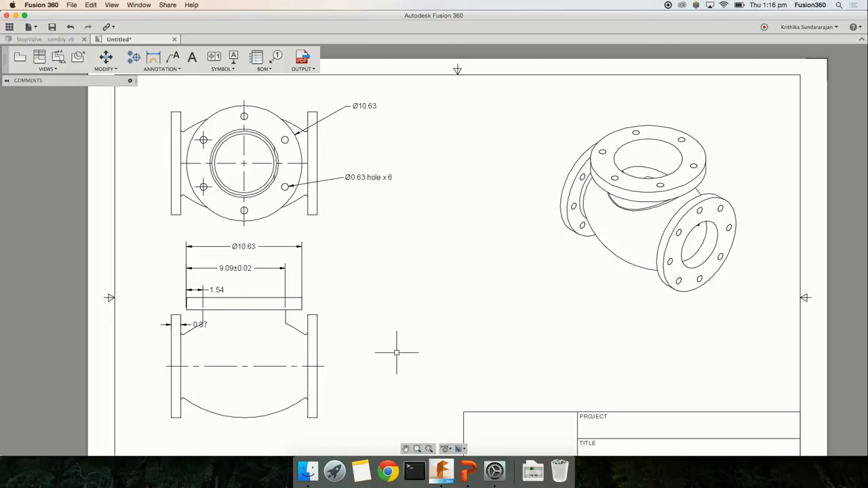
{"action": "left_click", "coordinate": [301, 357]}
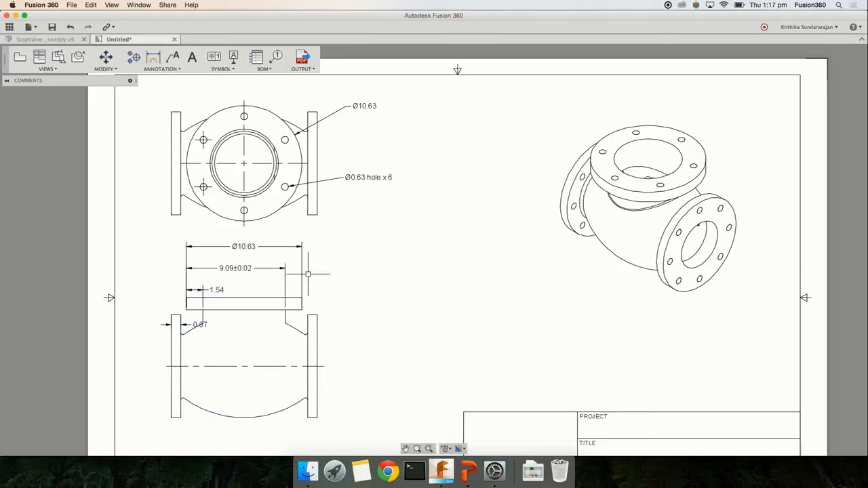
{"action": "left_click", "coordinate": [258, 201]}
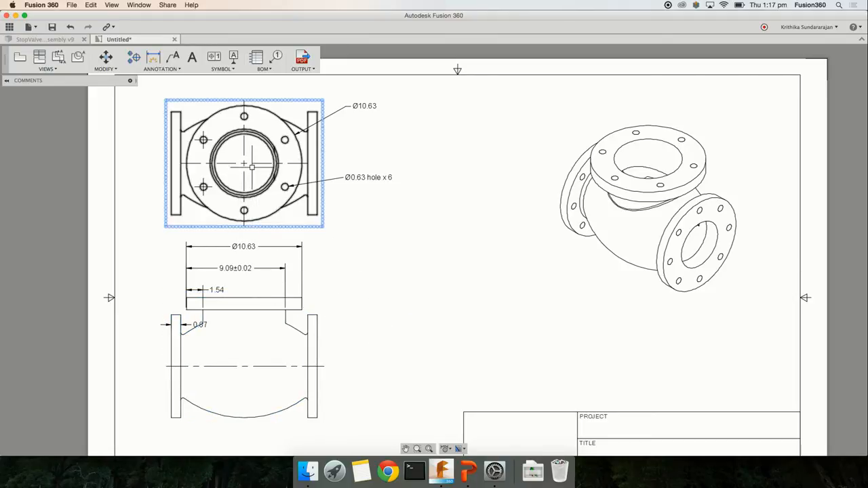
{"action": "left_click", "coordinate": [248, 296]}
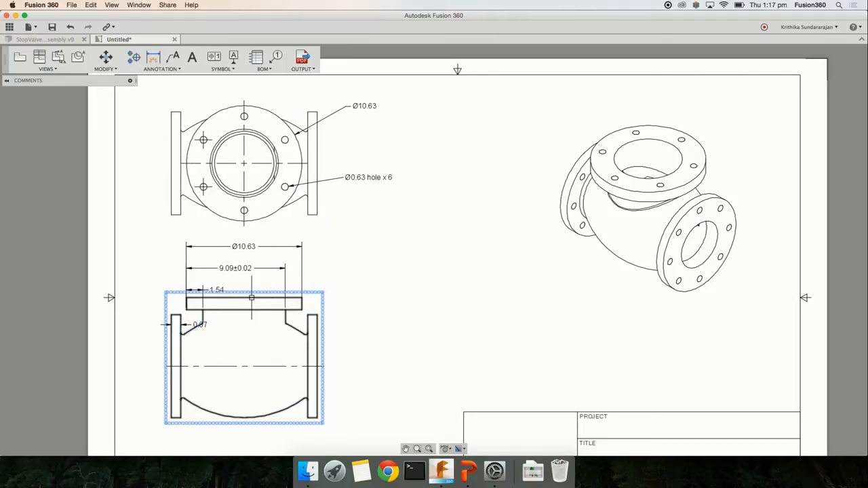
{"action": "left_click", "coordinate": [232, 366]}
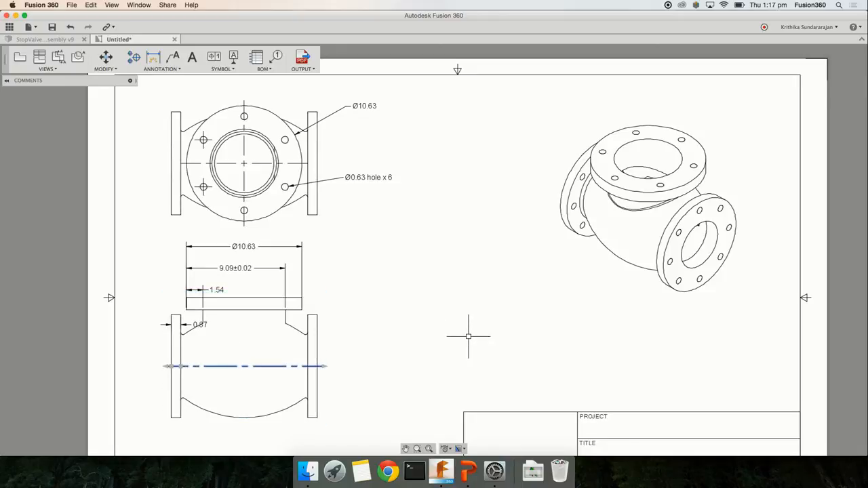
{"action": "left_click", "coordinate": [295, 376]}
{"action": "left_click", "coordinate": [362, 348]}
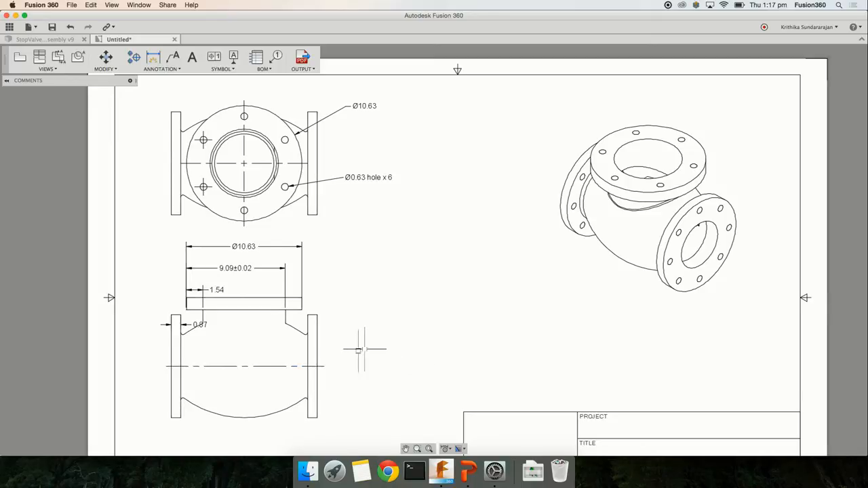
{"action": "left_click", "coordinate": [276, 332]}
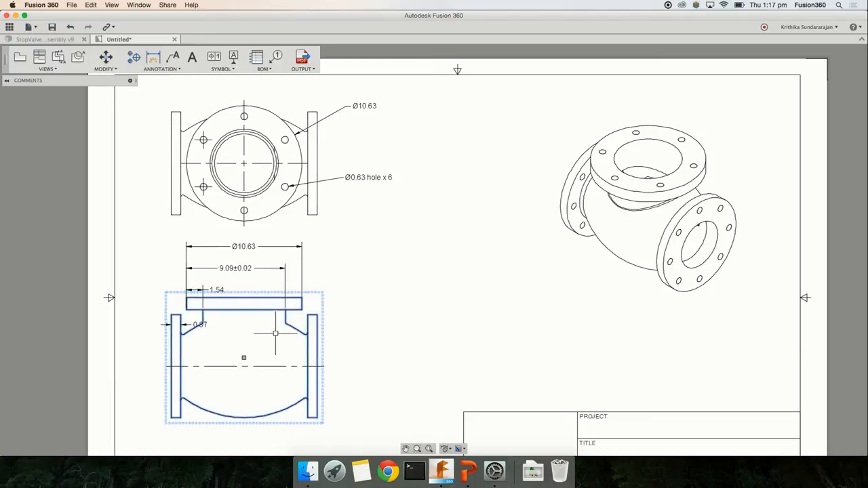
{"action": "left_click", "coordinate": [243, 357]}
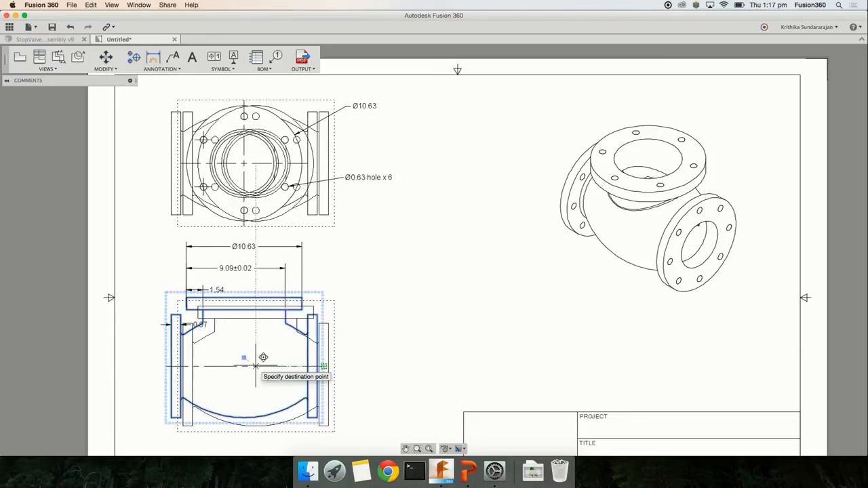
{"action": "key", "text": "Escape"}
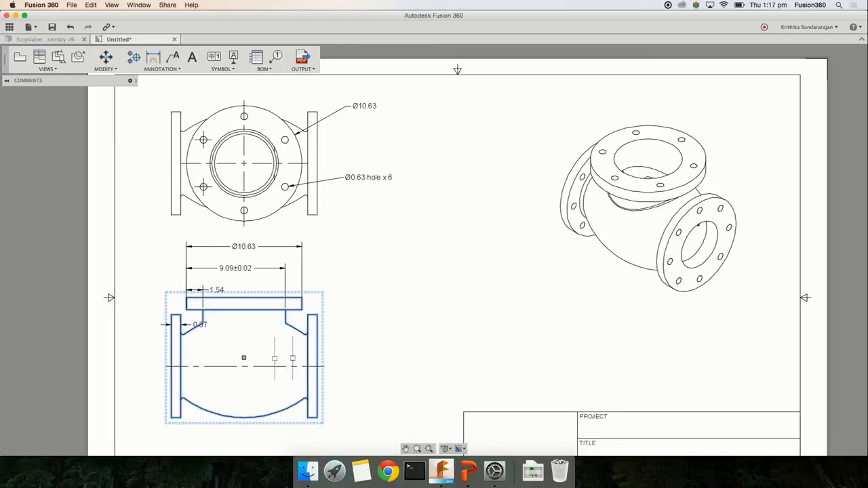
Step: Create a section view from the base view with a vertical cutting line through the body's centre, placing it to the right of the base view
{"action": "key", "text": "Escape"}
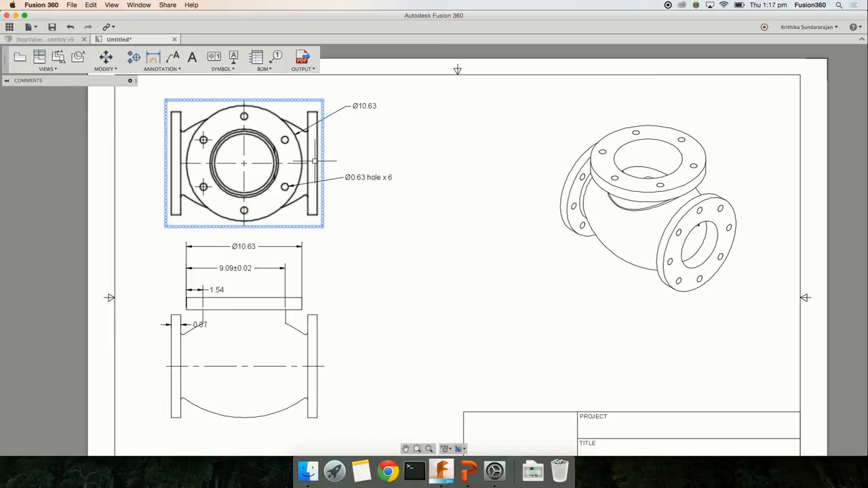
{"action": "right_click", "coordinate": [423, 164]}
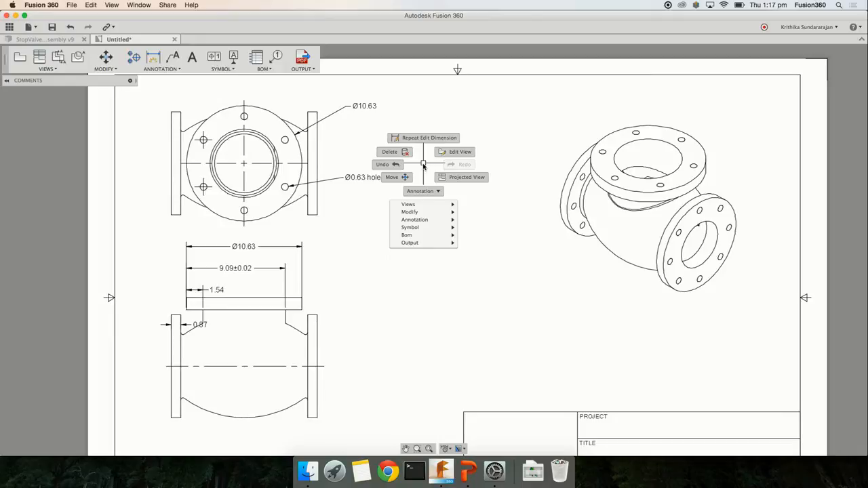
{"action": "mouse_move", "coordinate": [410, 204]}
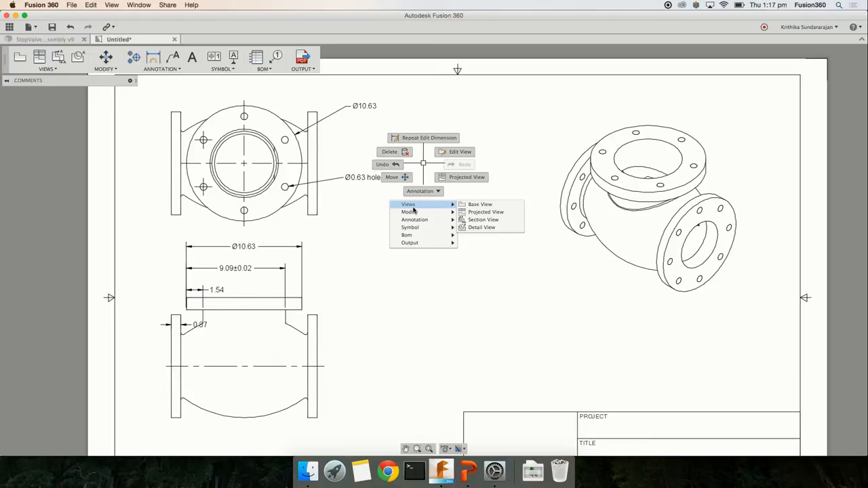
{"action": "left_click", "coordinate": [480, 219]}
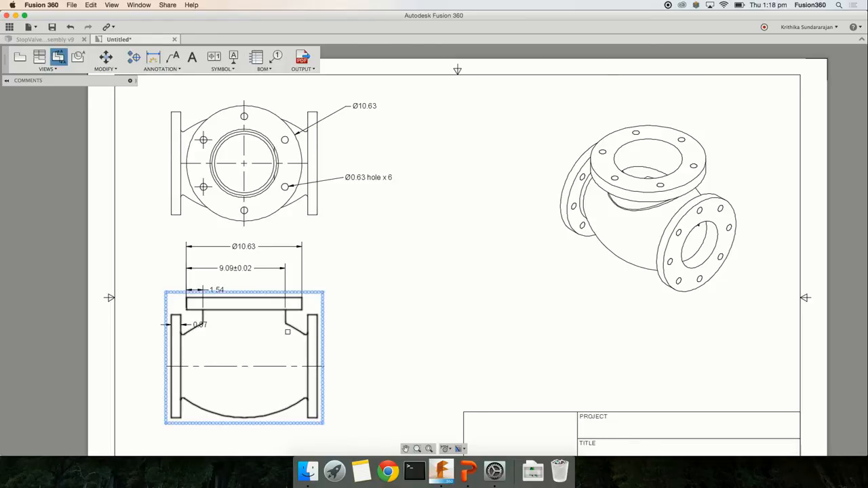
{"action": "left_click", "coordinate": [274, 337]}
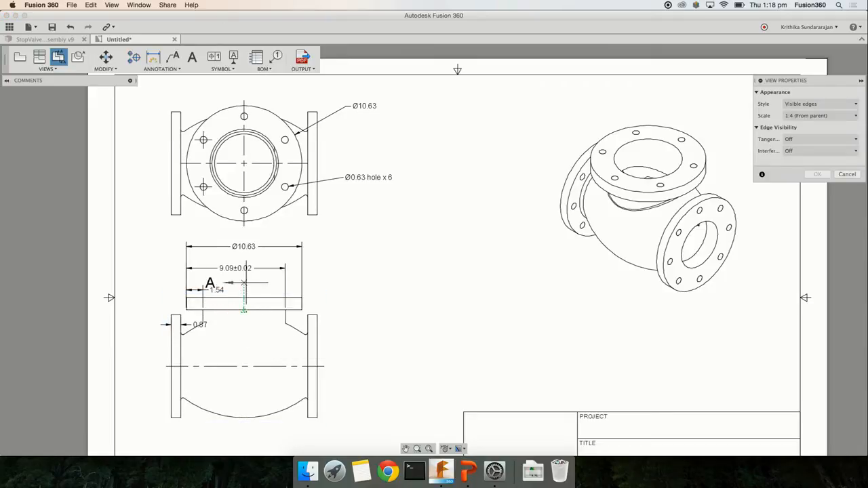
{"action": "left_click", "coordinate": [245, 279]}
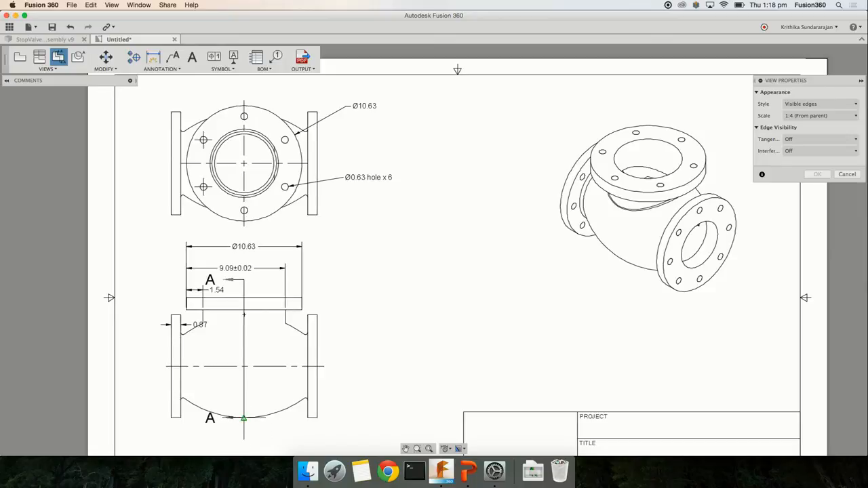
{"action": "left_click", "coordinate": [244, 431]}
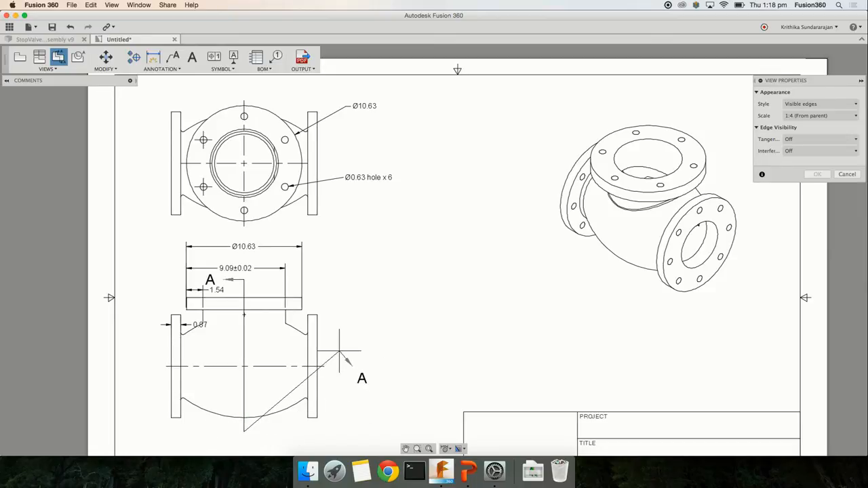
{"action": "right_click", "coordinate": [328, 352]}
{"action": "left_click", "coordinate": [403, 354]}
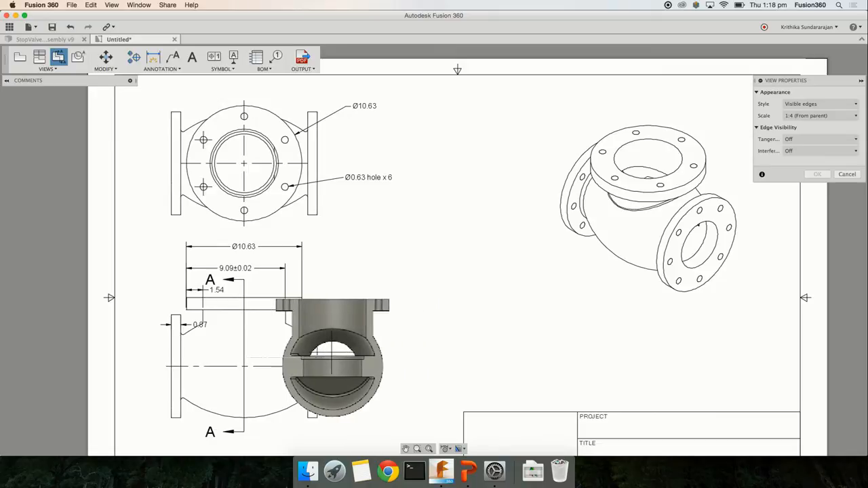
{"action": "left_click", "coordinate": [448, 352]}
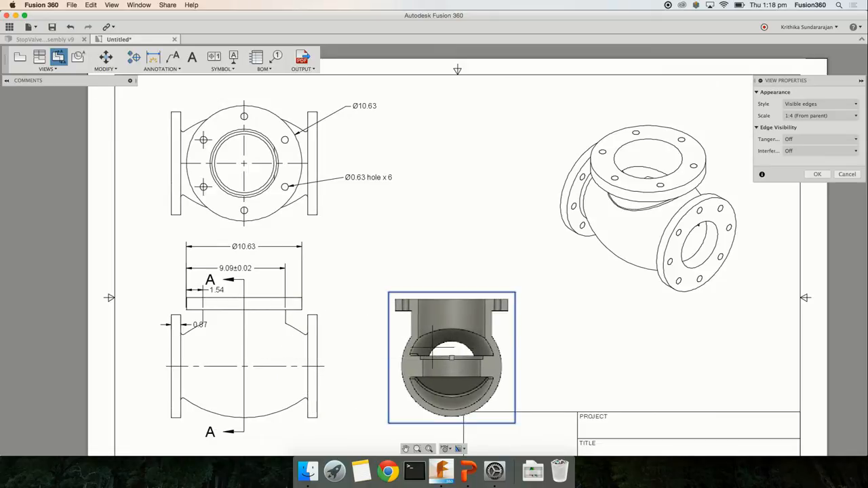
{"action": "key", "text": "Return"}
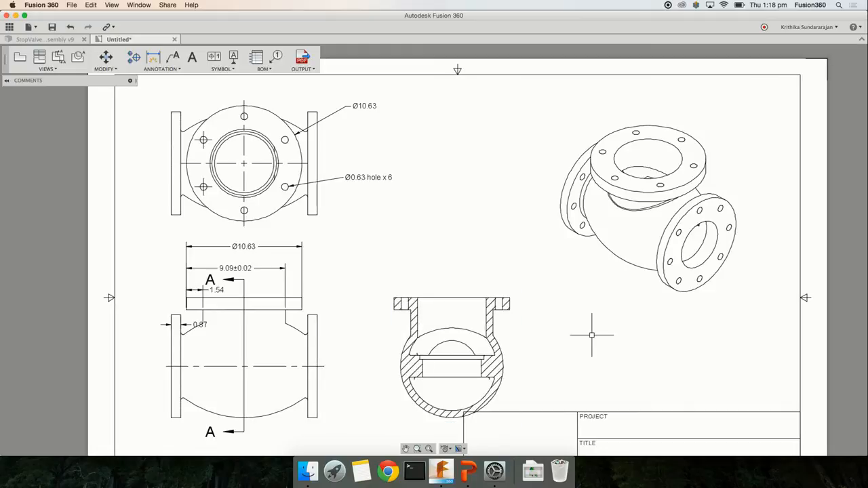
Step: Move the section view up and to the right so that it and its label clear the title block
{"action": "scroll", "coordinate": [601, 335], "scroll_direction": "down", "scroll_amount": 3}
{"action": "middle_click_drag", "start_coordinate": [591, 341], "coordinate": [523, 313]}
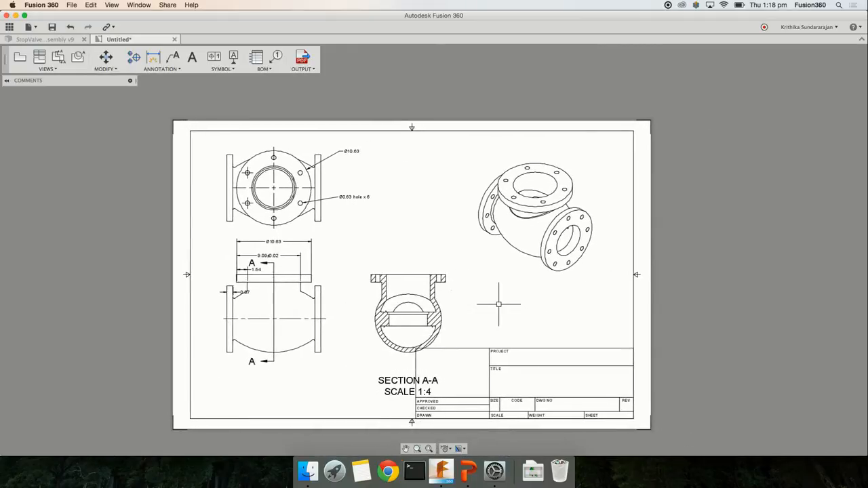
{"action": "scroll", "coordinate": [499, 300], "scroll_direction": "up", "scroll_amount": 2}
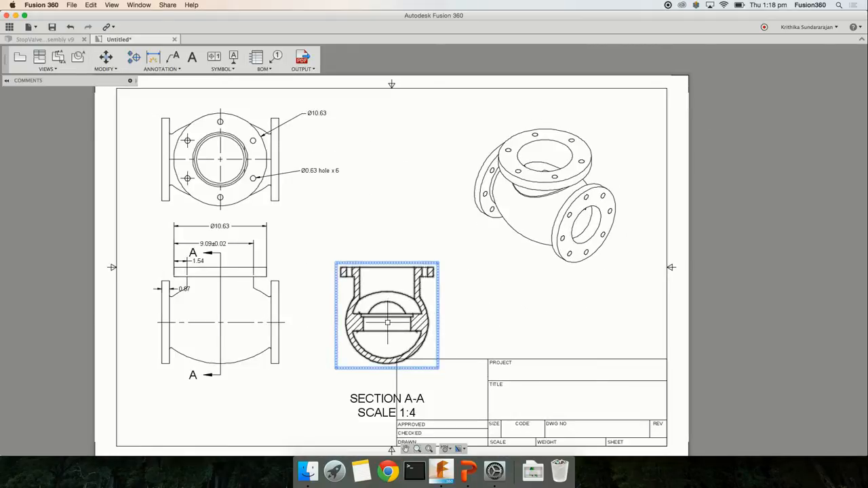
{"action": "left_click_drag", "start_coordinate": [388, 315], "coordinate": [429, 281]}
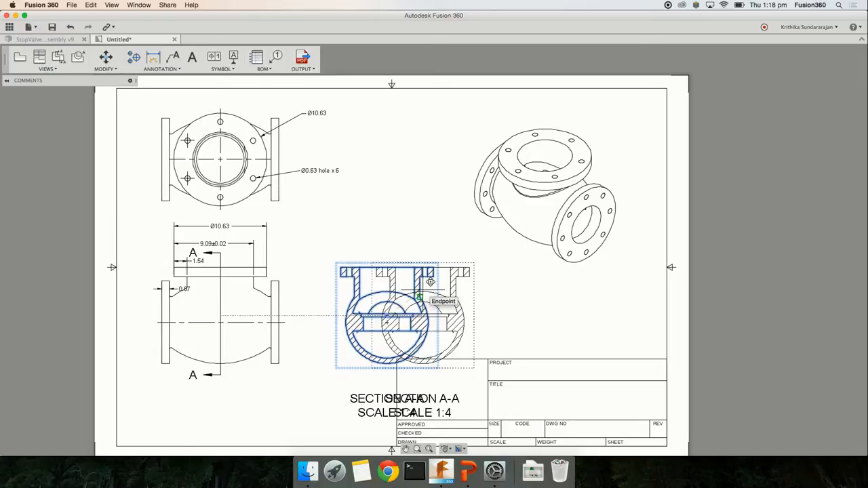
{"action": "left_click_drag", "start_coordinate": [430, 281], "coordinate": [426, 265]}
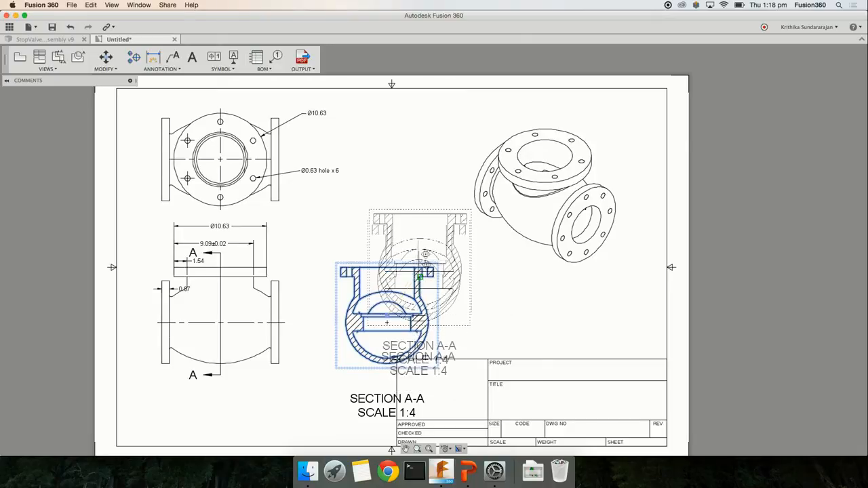
{"action": "left_click", "coordinate": [415, 235]}
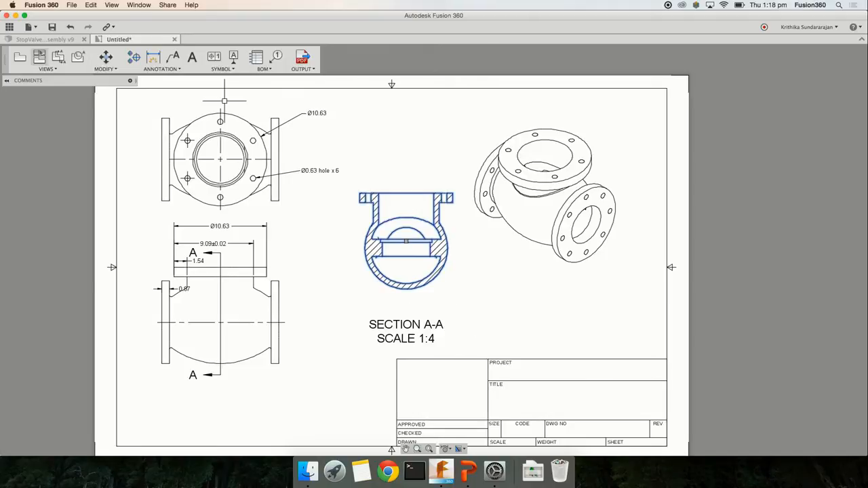
Step: Save the drawing as "StopValve Assembly Part Drawing" in the Stop Valve project
{"action": "left_click", "coordinate": [52, 26]}
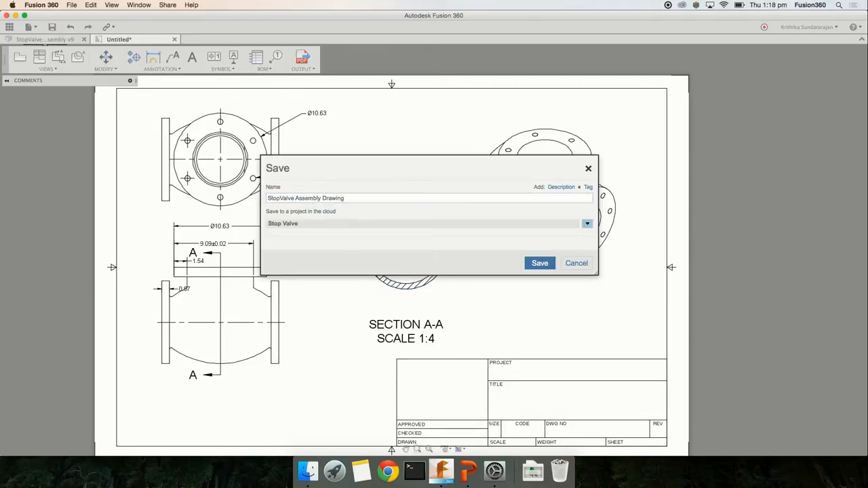
{"action": "left_click", "coordinate": [363, 201]}
{"action": "key", "text": "alt+Left"}
{"action": "type", "text": "Part"}
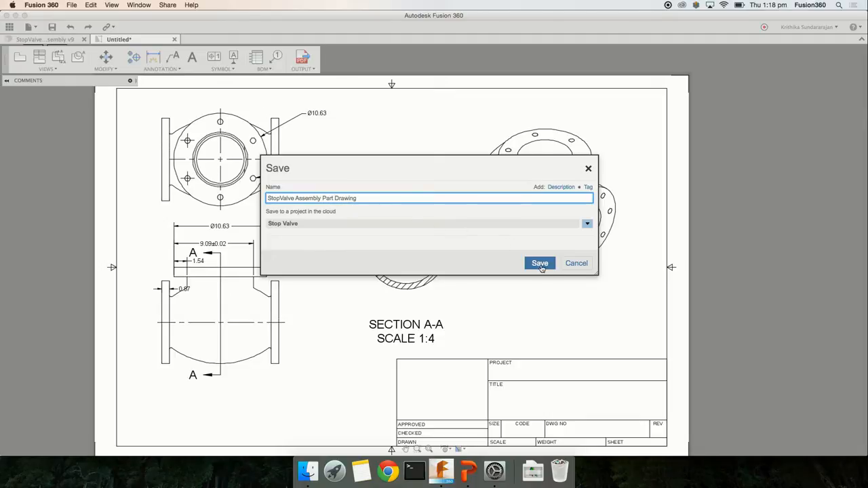
{"action": "key", "text": "Return"}
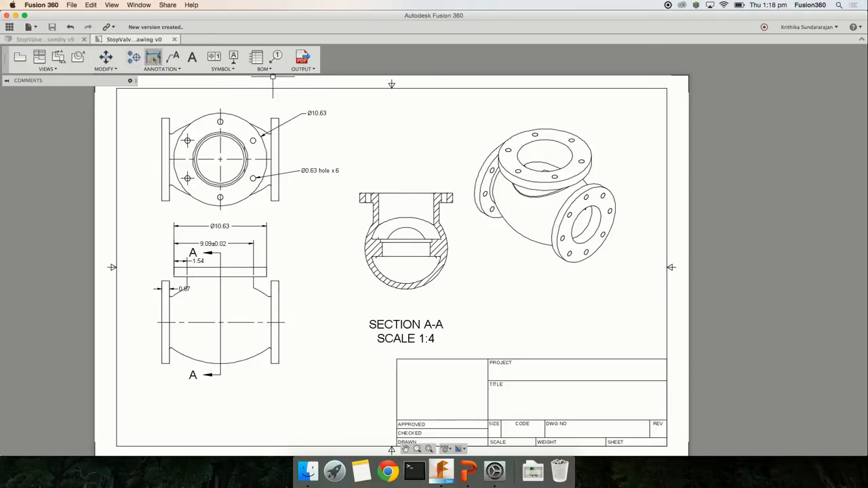
Step: Show the Stop Valve project's files and open the StopValve Assembly design from the drawing's related data
{"action": "left_click", "coordinate": [8, 28]}
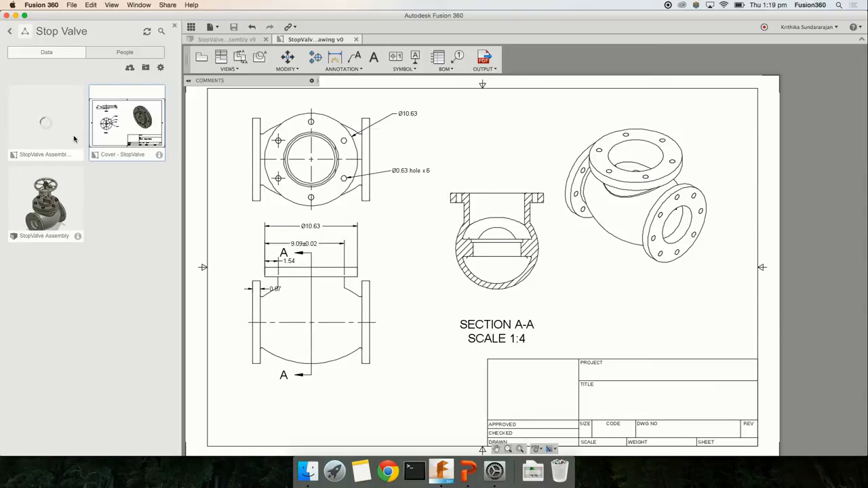
{"action": "left_click", "coordinate": [214, 27]}
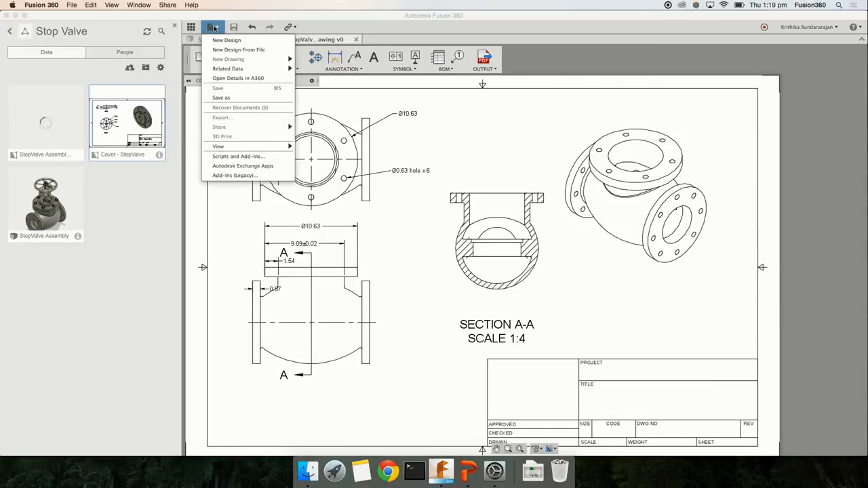
{"action": "mouse_move", "coordinate": [233, 71]}
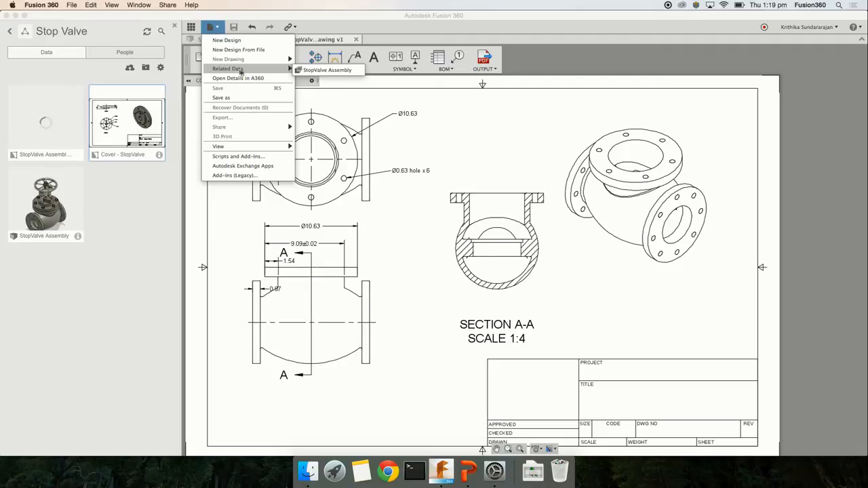
{"action": "left_click", "coordinate": [319, 70]}
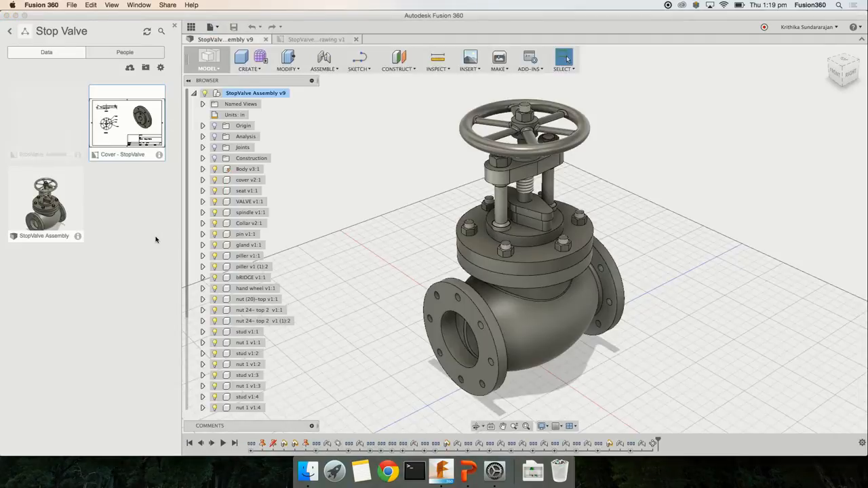
Step: Check which drawings are related to the StopValve Assembly design and hide the project's file list
{"action": "left_click", "coordinate": [221, 27]}
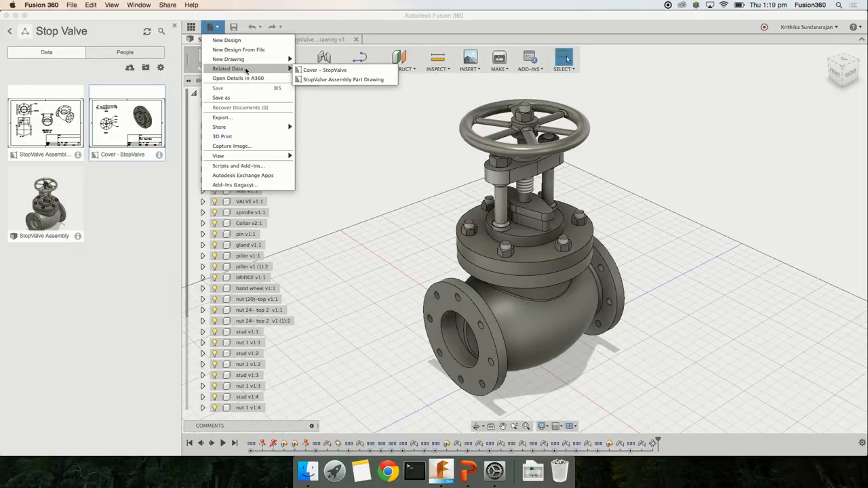
{"action": "left_click", "coordinate": [394, 19]}
{"action": "left_click", "coordinate": [175, 28]}
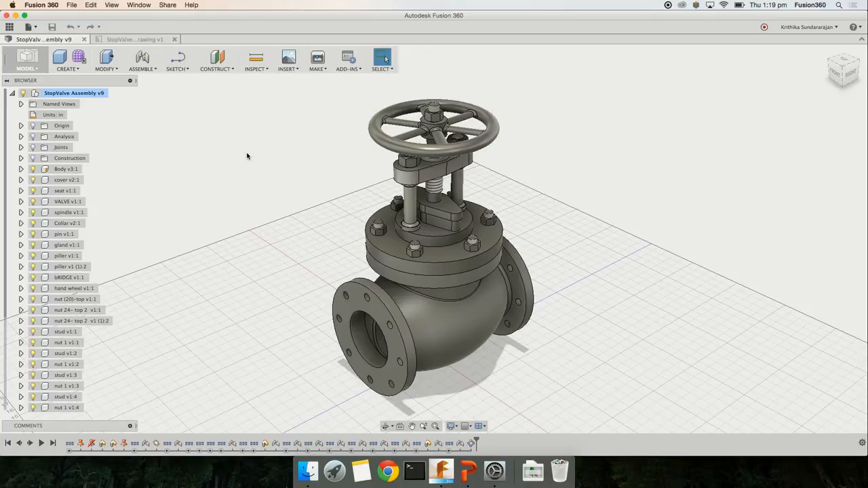
Step: Offset the outer faces of the body's two side flanges outward by 1.00 in and save the assembly as a new version
{"action": "left_click", "coordinate": [107, 58]}
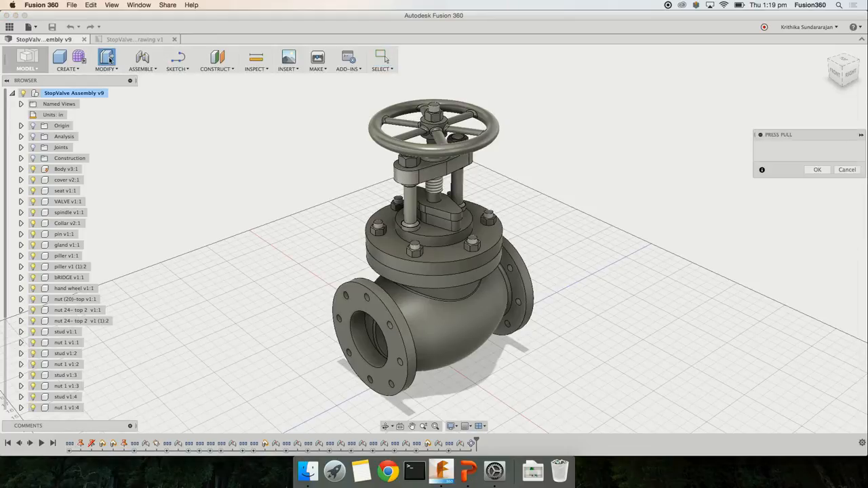
{"action": "left_click", "coordinate": [351, 310]}
{"action": "middle_click_drag", "start_coordinate": [352, 312], "coordinate": [365, 252], "text": "shift"}
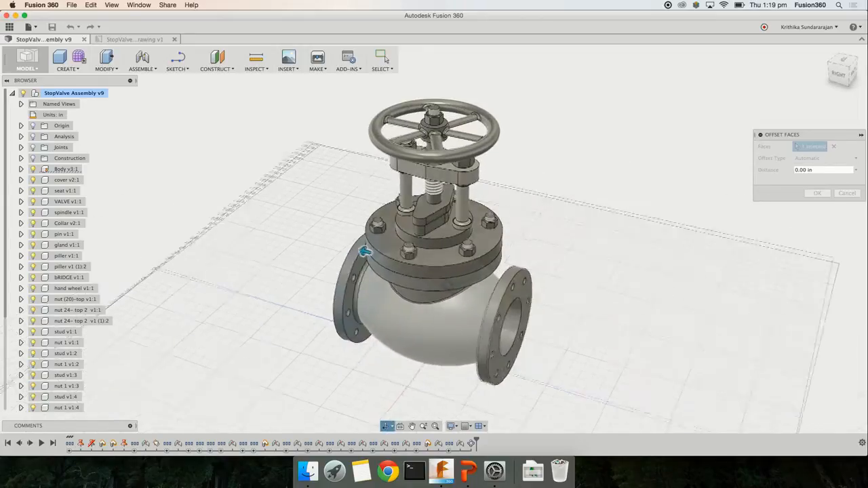
{"action": "left_click", "coordinate": [512, 291]}
{"action": "middle_click_drag", "start_coordinate": [512, 291], "coordinate": [543, 257], "text": "shift"}
{"action": "left_click_drag", "start_coordinate": [528, 282], "coordinate": [541, 282]}
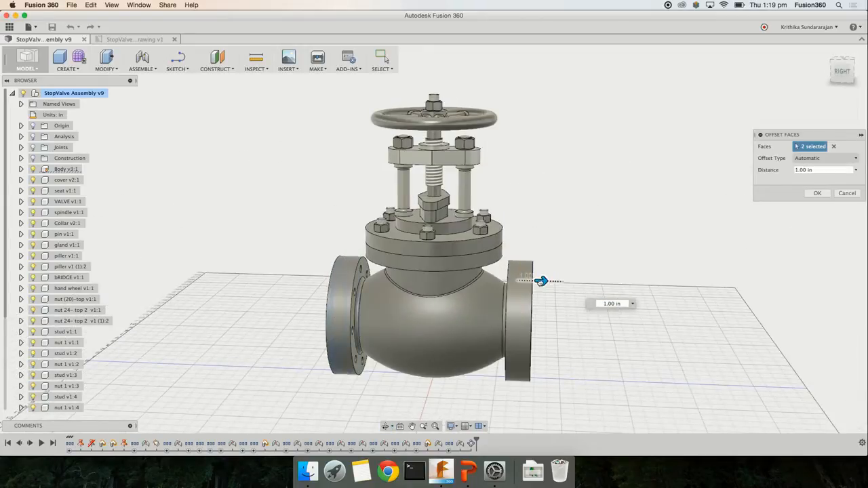
{"action": "left_click", "coordinate": [613, 306]}
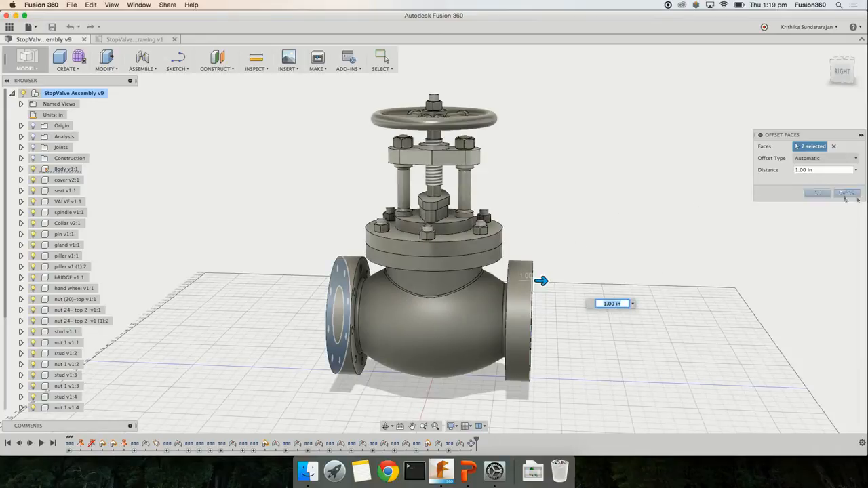
{"action": "left_click", "coordinate": [816, 193]}
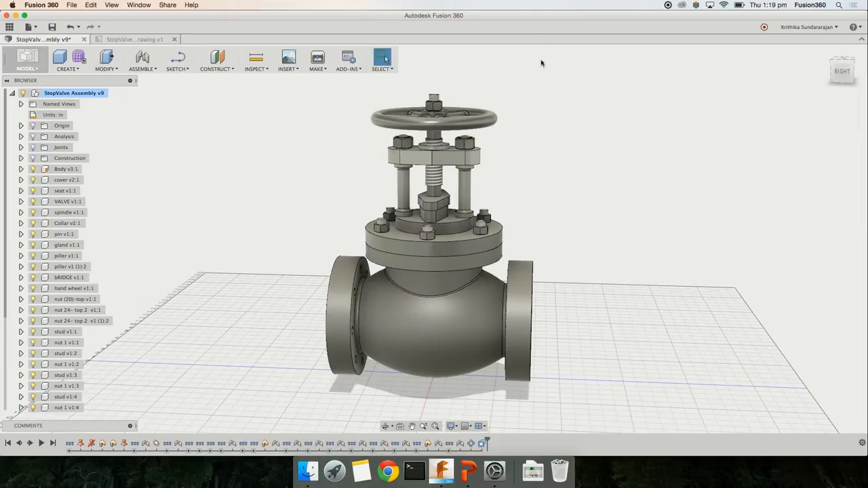
{"action": "left_click", "coordinate": [51, 26]}
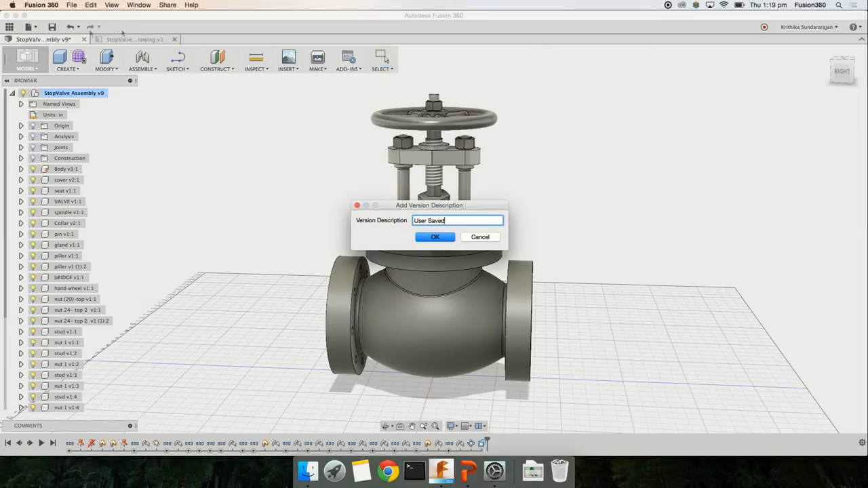
{"action": "left_click", "coordinate": [435, 237]}
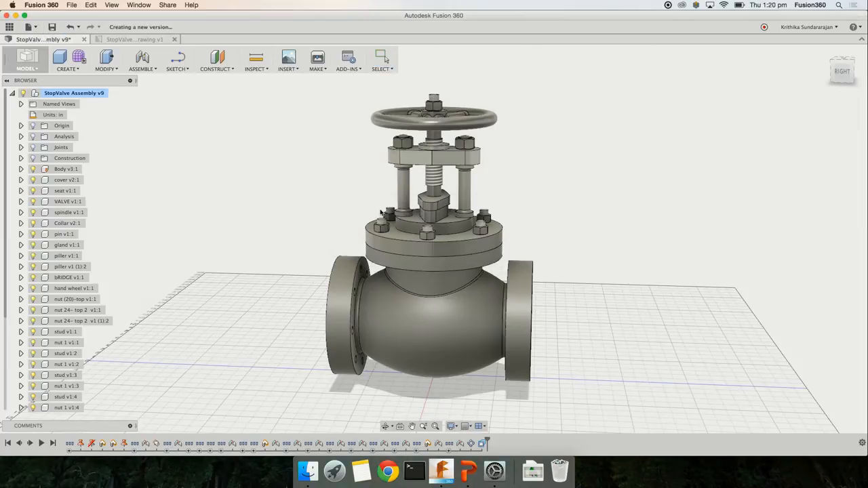
Step: Return to the part drawing and update it to the latest version of the StopValve Assembly design
{"action": "left_click", "coordinate": [125, 40]}
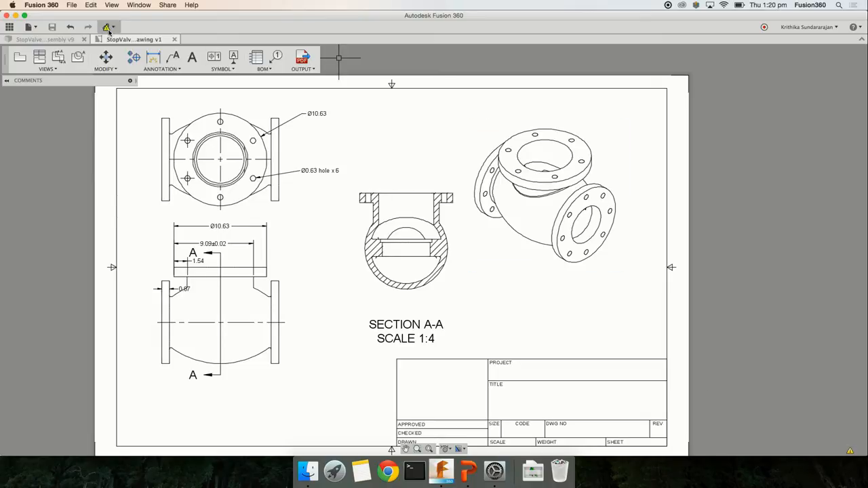
{"action": "mouse_move", "coordinate": [107, 29]}
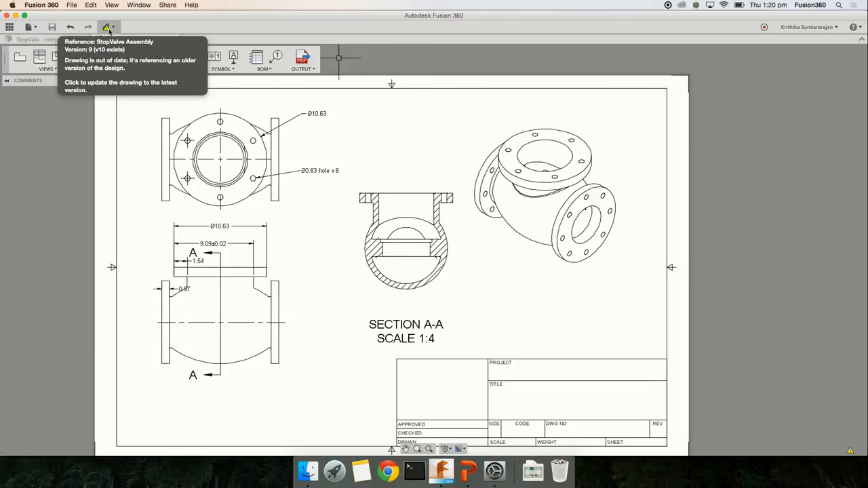
{"action": "left_click", "coordinate": [107, 28]}
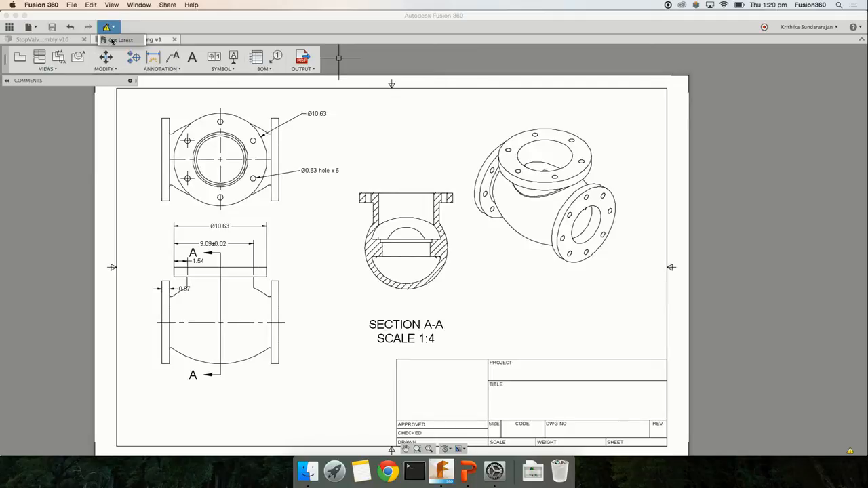
{"action": "left_click", "coordinate": [115, 40]}
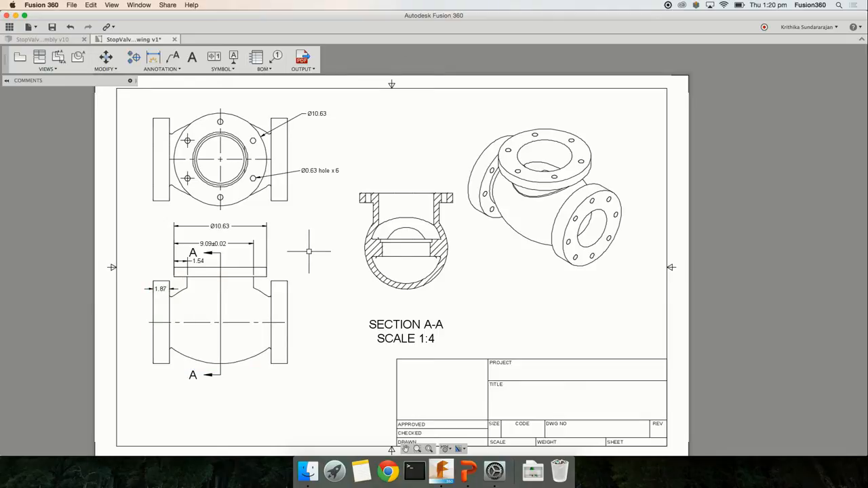
Step: Set the isometric view's style to Shaded with visible edges
{"action": "double_click", "coordinate": [525, 224]}
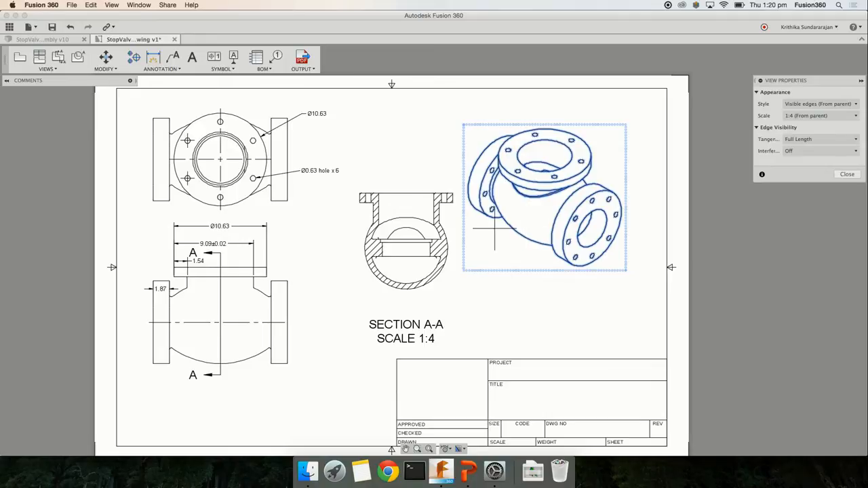
{"action": "left_click", "coordinate": [801, 103]}
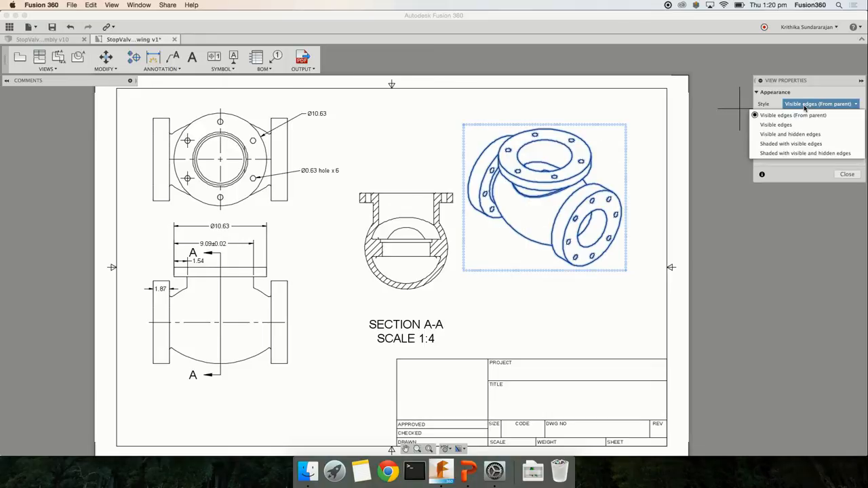
{"action": "left_click", "coordinate": [793, 144]}
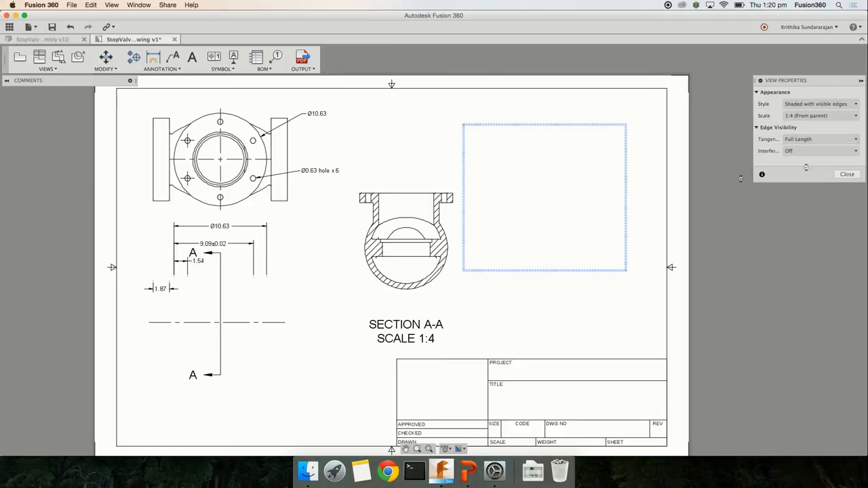
{"action": "left_click", "coordinate": [857, 174]}
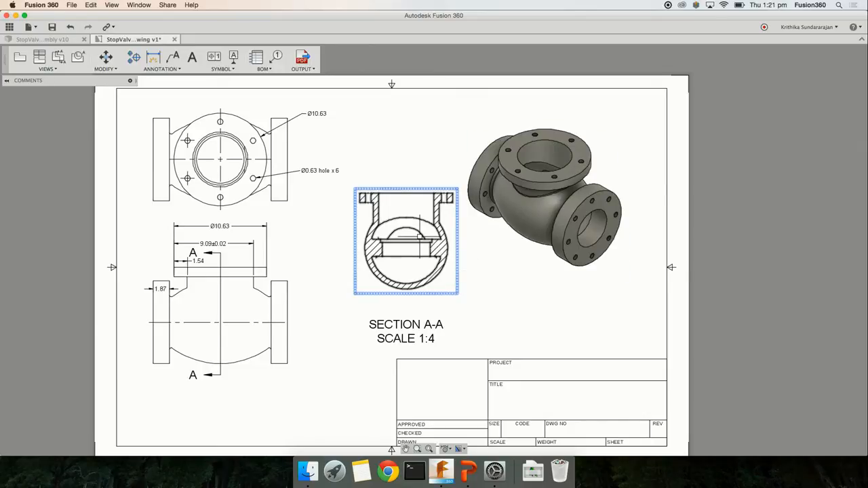
Step: Change the hatch of section view A-A to pattern ANSI34 with a scale factor of 0.4
{"action": "scroll", "coordinate": [434, 226], "scroll_direction": "up", "scroll_amount": 5}
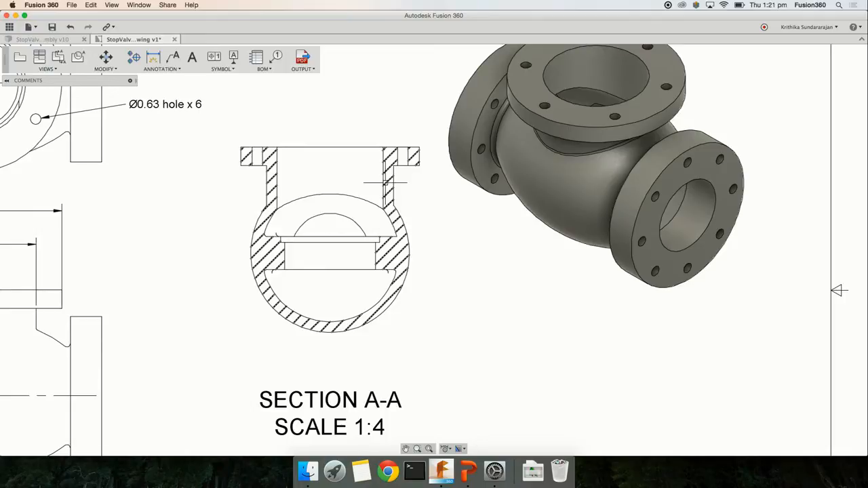
{"action": "double_click", "coordinate": [385, 182]}
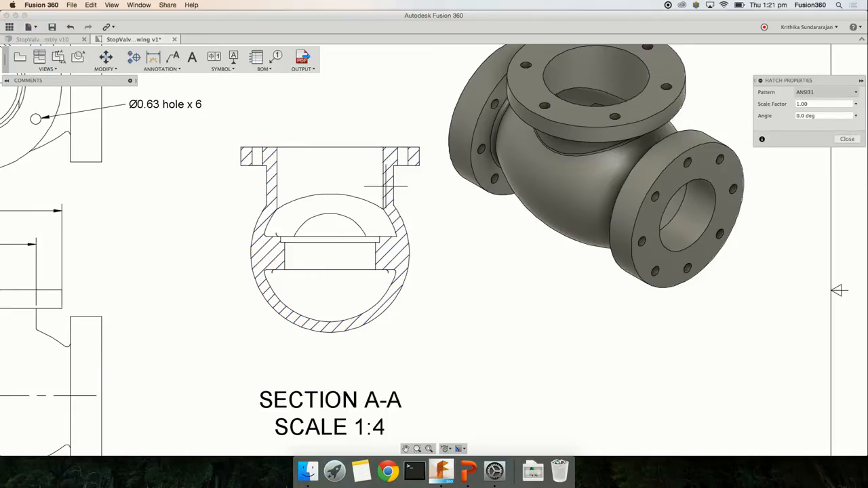
{"action": "left_click", "coordinate": [811, 99]}
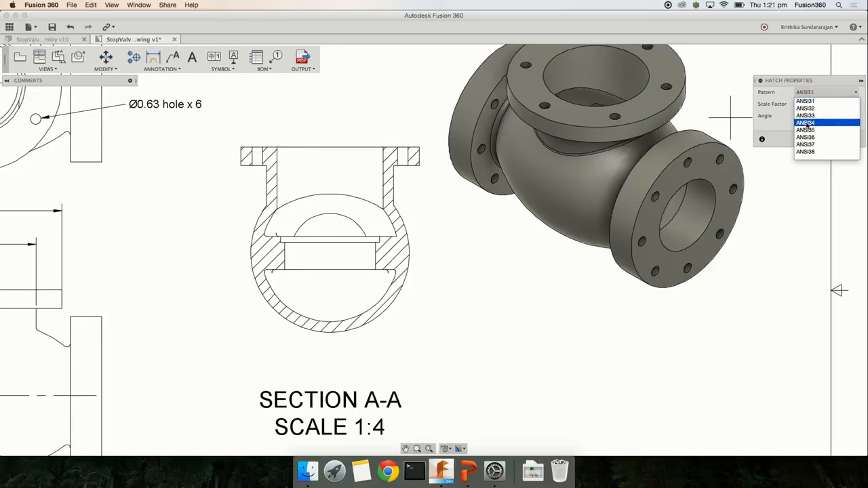
{"action": "left_click", "coordinate": [824, 125]}
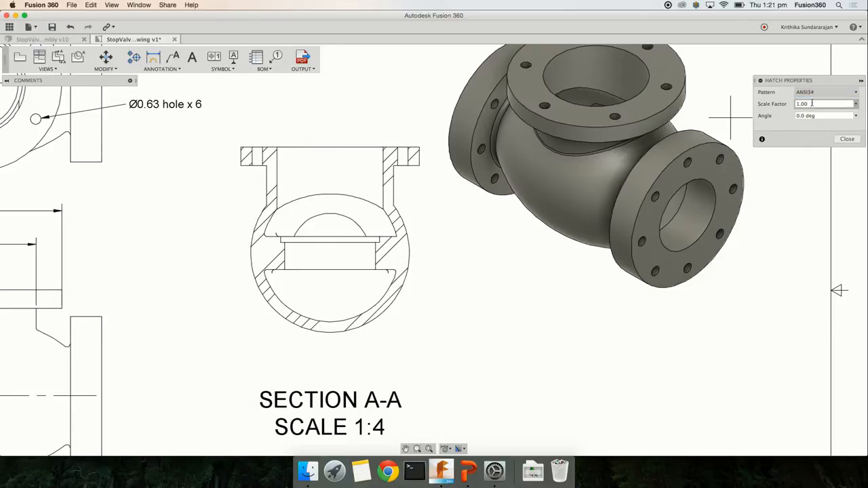
{"action": "left_click_drag", "start_coordinate": [814, 104], "coordinate": [792, 108]}
{"action": "type", "text": "0.4"}
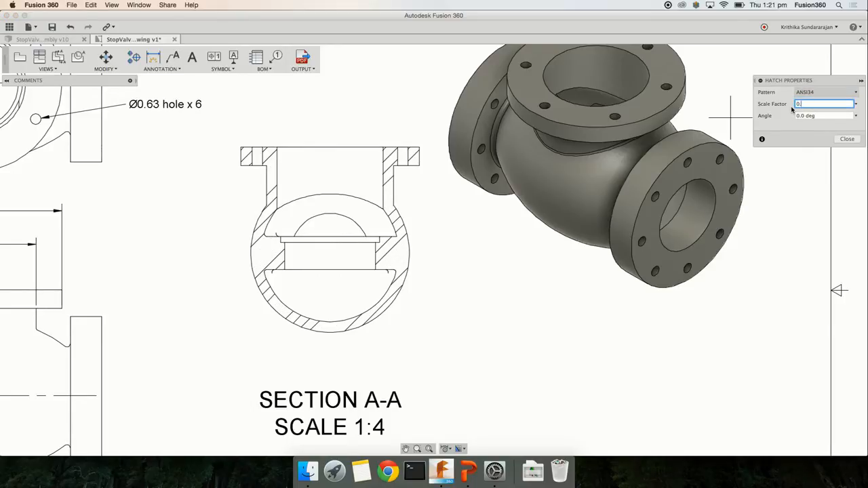
{"action": "left_click", "coordinate": [856, 138]}
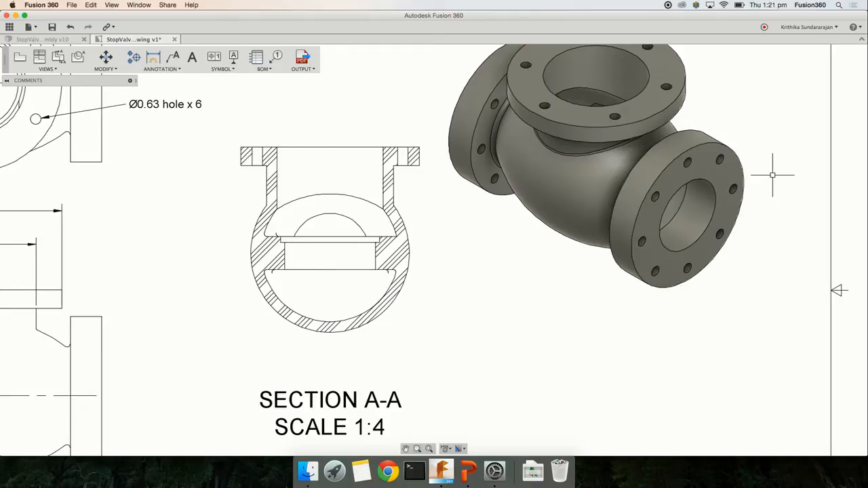
{"action": "left_click", "coordinate": [705, 224]}
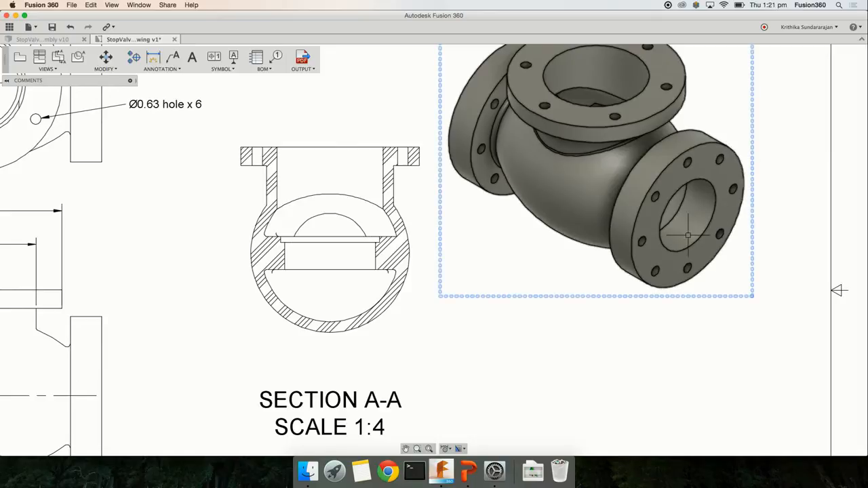
{"action": "left_click", "coordinate": [639, 304]}
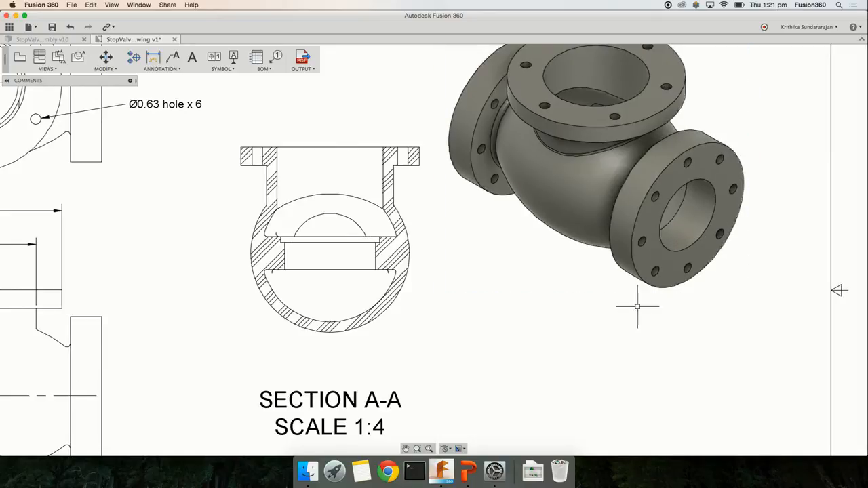
{"action": "scroll", "coordinate": [629, 298], "scroll_direction": "up", "scroll_amount": 2}
{"action": "scroll", "coordinate": [629, 298], "scroll_direction": "down", "scroll_amount": 4}
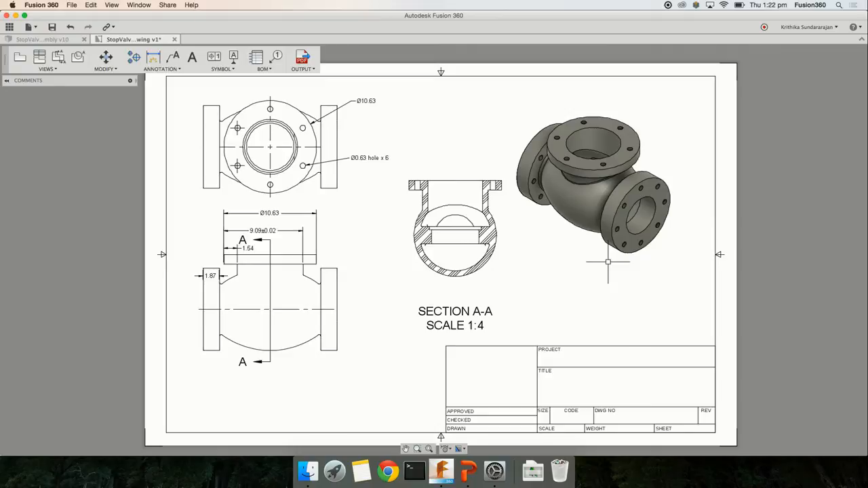
{"action": "left_click", "coordinate": [616, 242]}
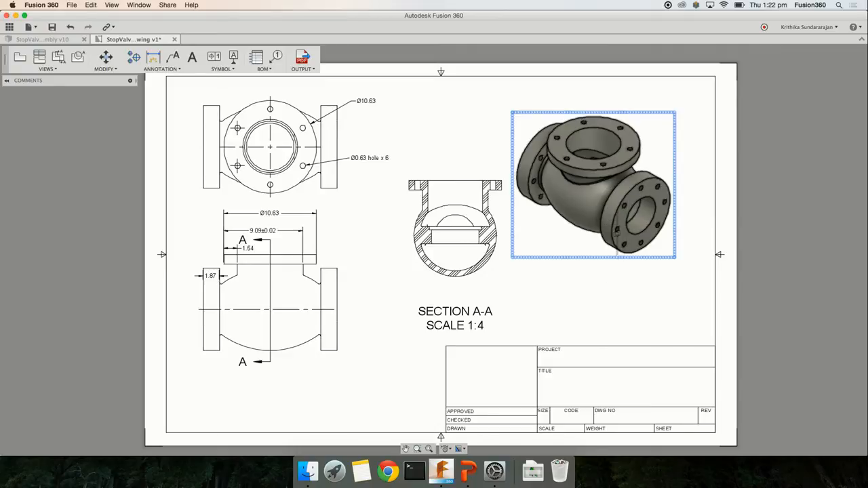
{"action": "left_click", "coordinate": [604, 263]}
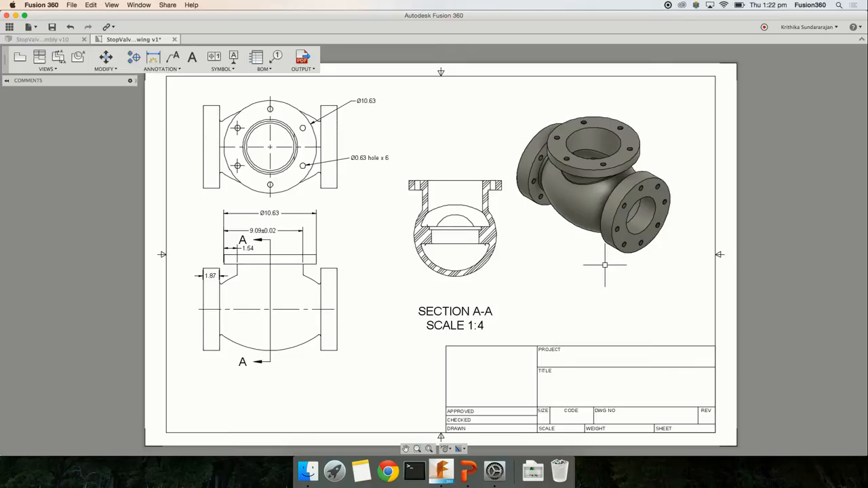
Step: Enter "Stop Valve Assembly" as the first title line of the drawing's title block
{"action": "double_click", "coordinate": [582, 347]}
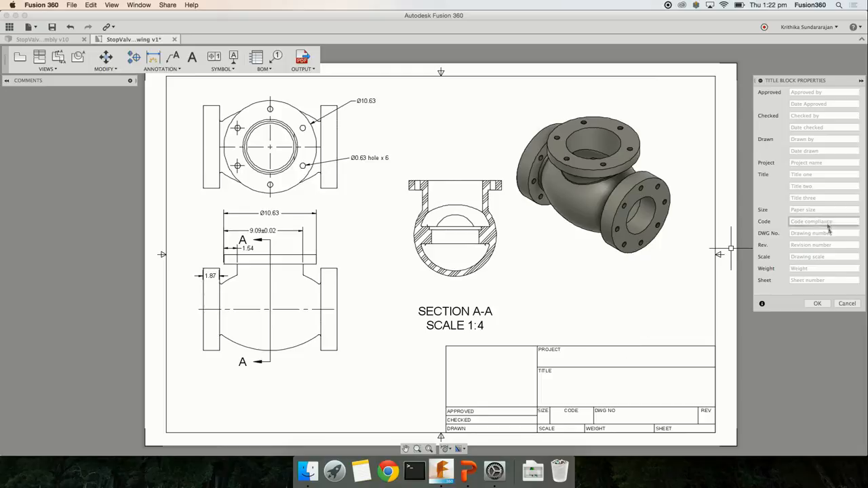
{"action": "left_click", "coordinate": [801, 173]}
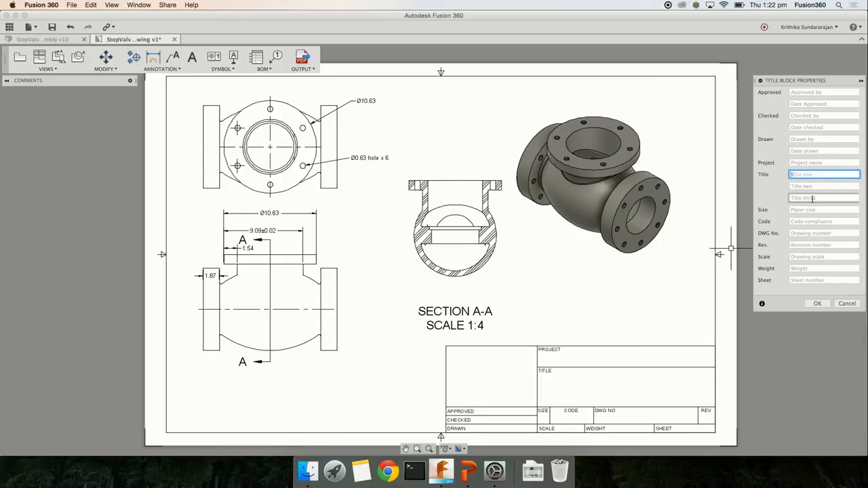
{"action": "type", "text": "Stop Valve Assembly"}
{"action": "key", "text": "Return"}
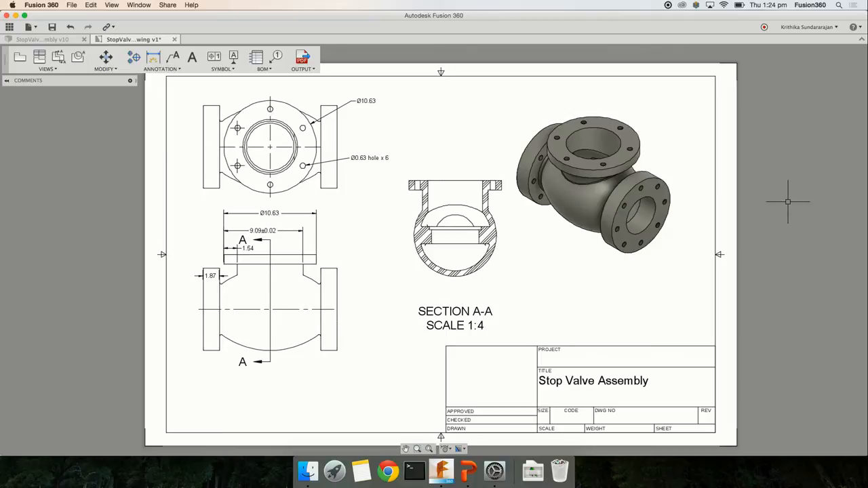
Step: Check the available sheet sizes and turn on the display of units for the drawing's annotations
{"action": "left_click", "coordinate": [455, 236]}
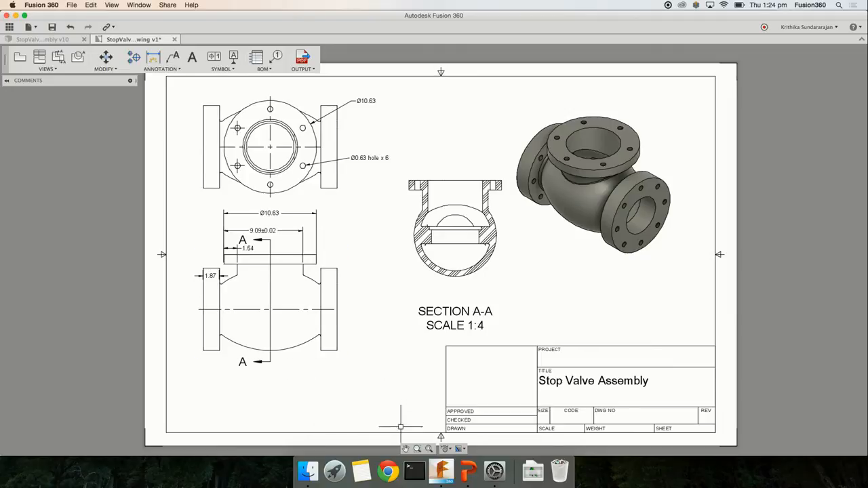
{"action": "left_click", "coordinate": [459, 448]}
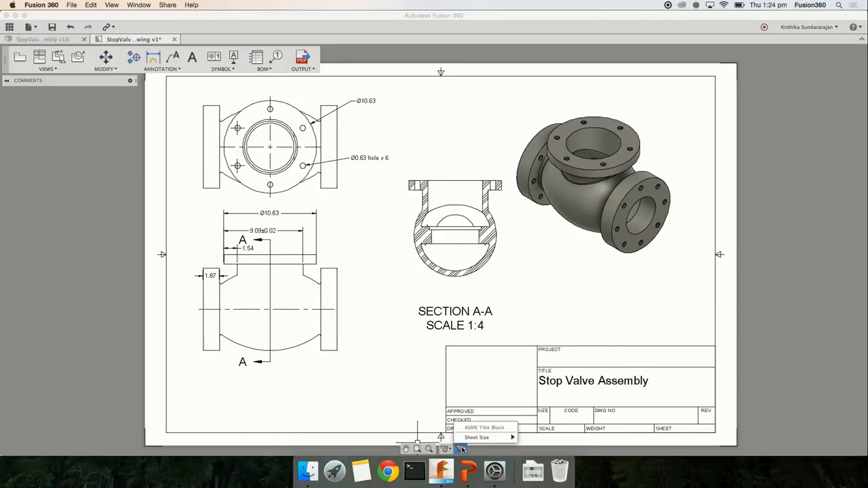
{"action": "mouse_move", "coordinate": [495, 441]}
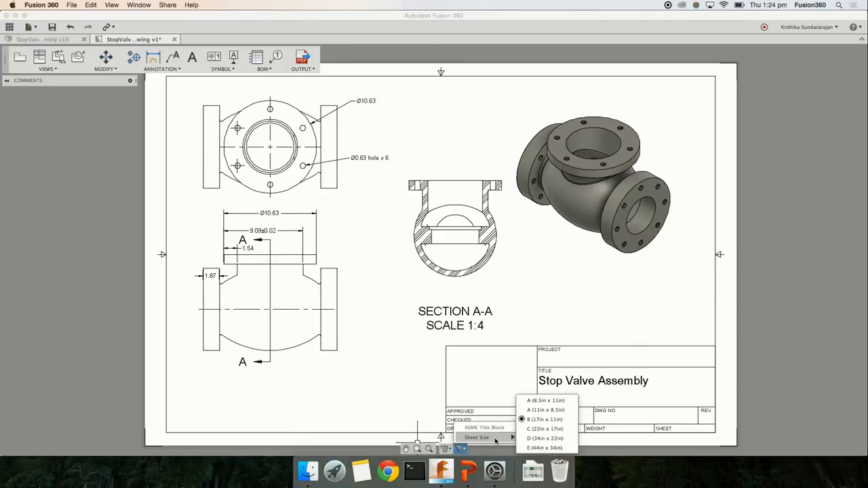
{"action": "left_click", "coordinate": [446, 450]}
{"action": "left_click", "coordinate": [446, 449]}
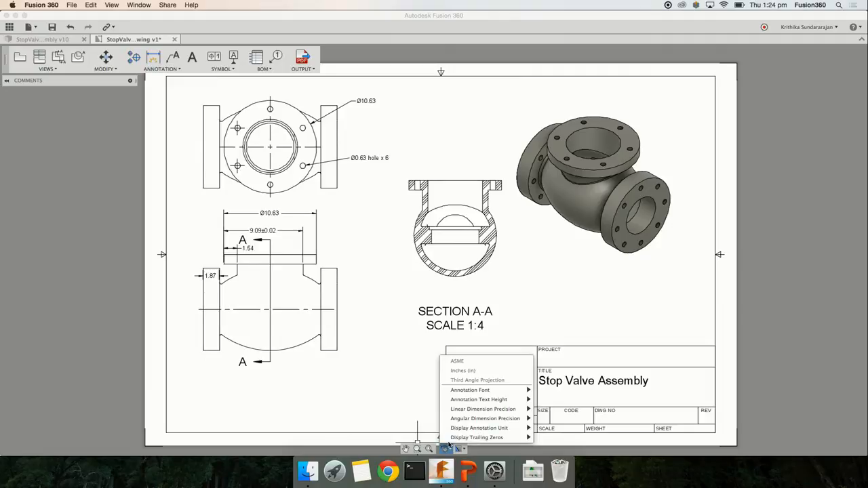
{"action": "mouse_move", "coordinate": [461, 431]}
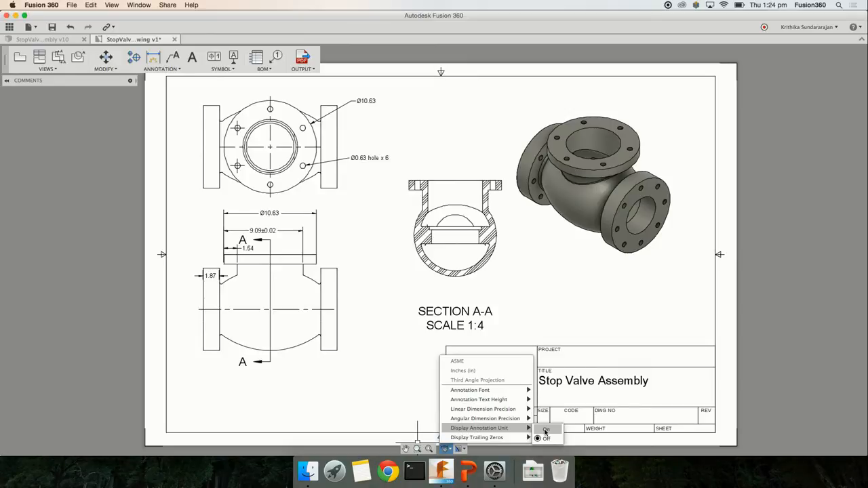
{"action": "left_click", "coordinate": [545, 430]}
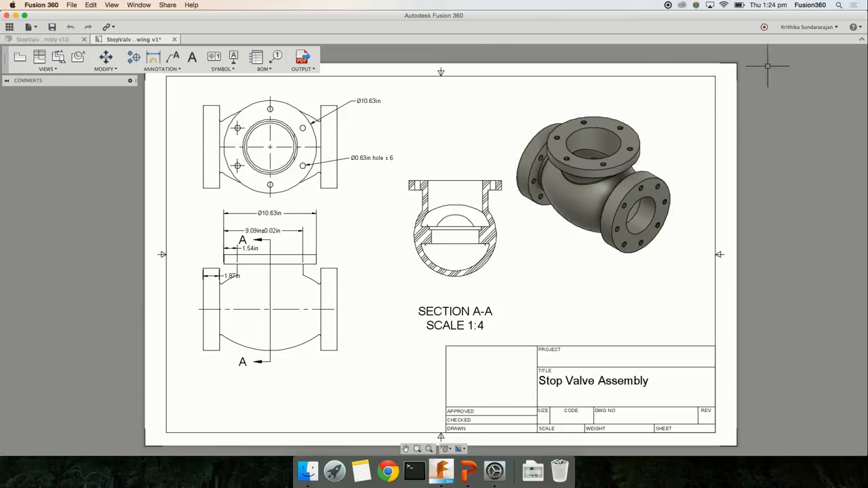
Step: Review the preferences that set the standard, units and format defaults for newly created drawings
{"action": "left_click", "coordinate": [803, 32]}
{"action": "left_click", "coordinate": [798, 48]}
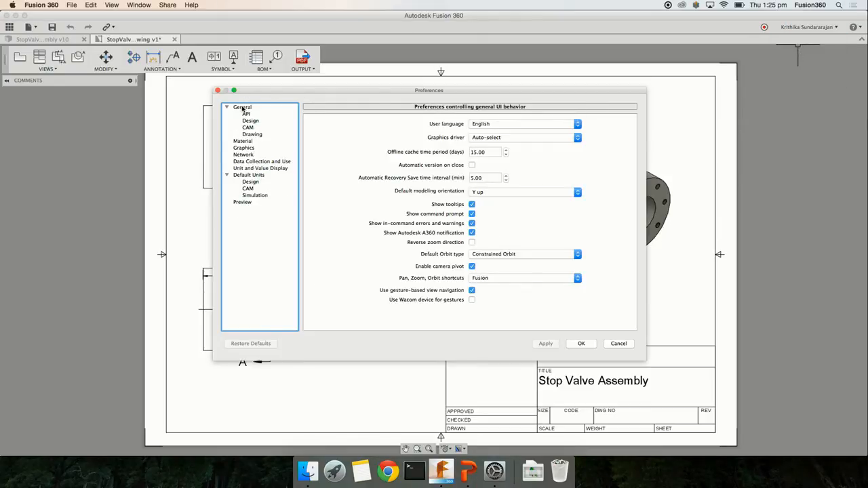
{"action": "left_click", "coordinate": [252, 134]}
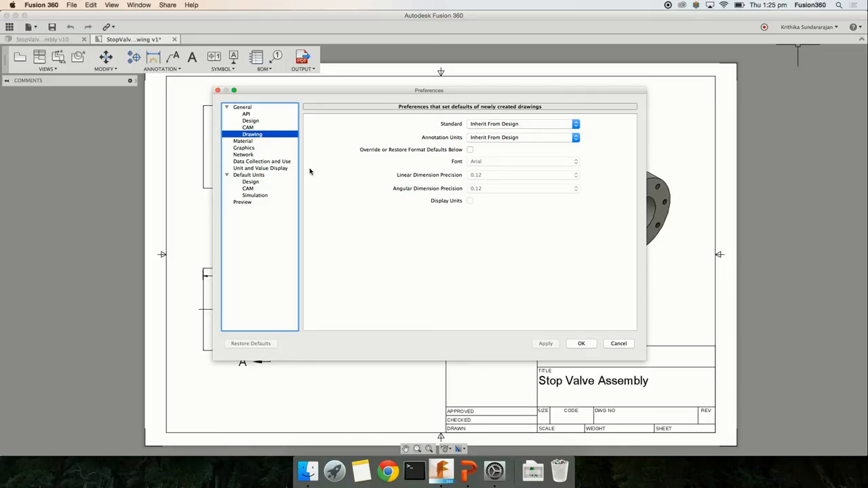
{"action": "left_click", "coordinate": [581, 343]}
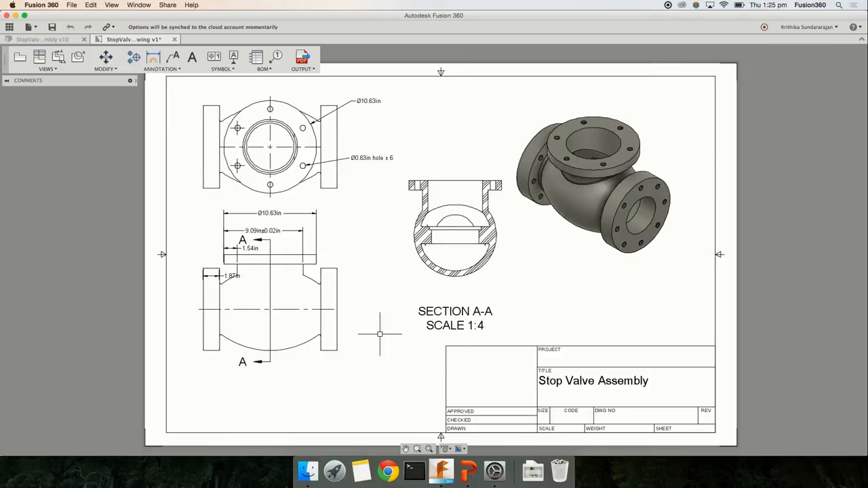
{"action": "key", "text": "super+Tab"}
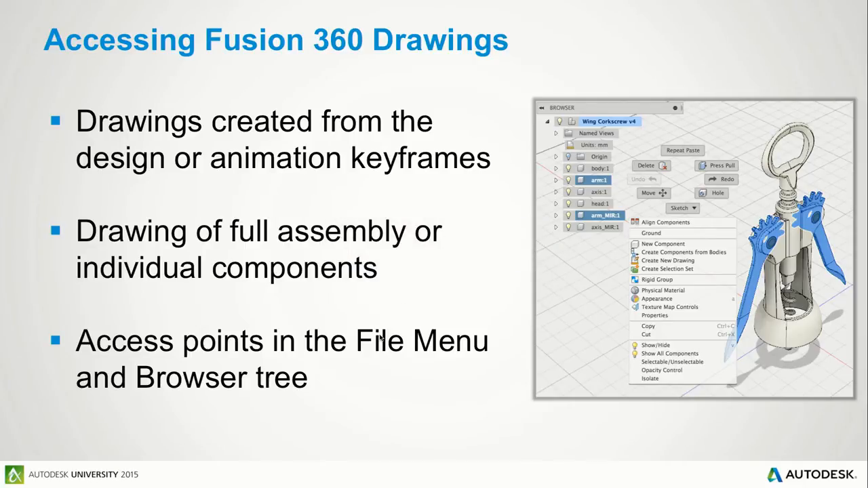
{"action": "key", "text": "Right"}
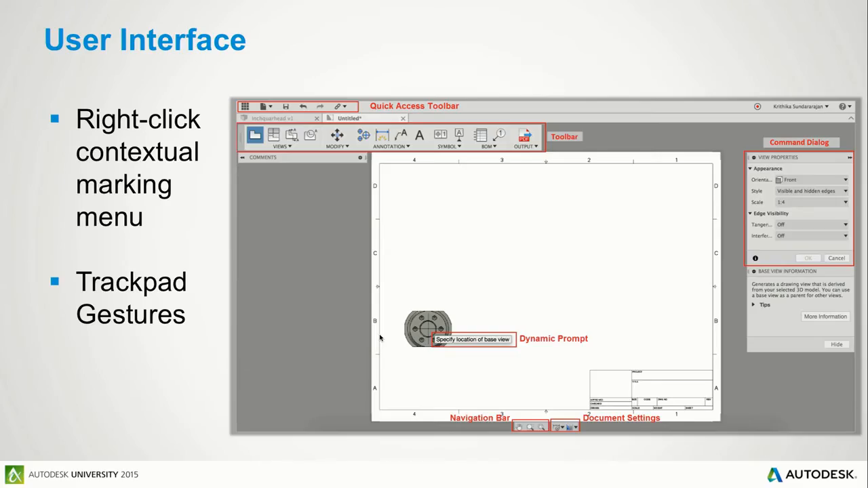
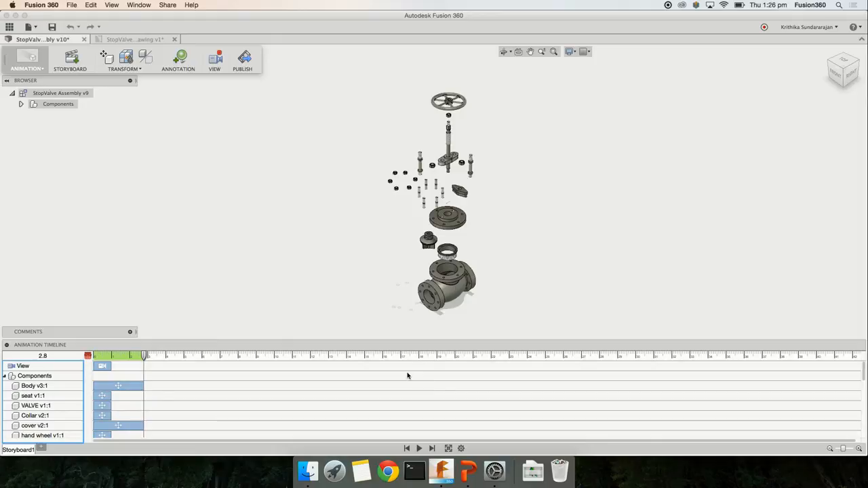
{"action": "left_click", "coordinate": [136, 71]}
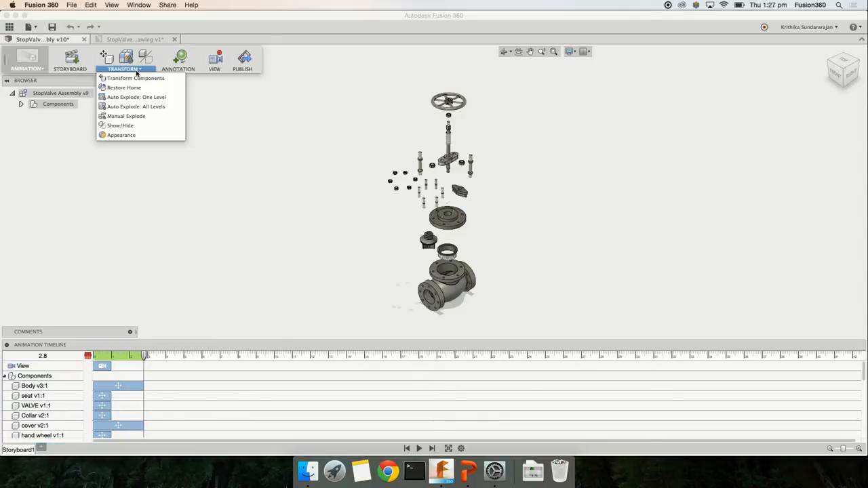
{"action": "left_click", "coordinate": [136, 147]}
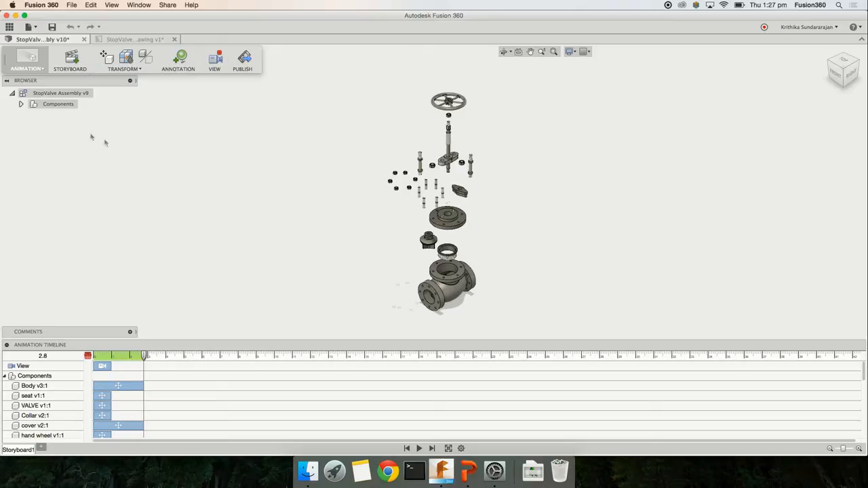
{"action": "left_click", "coordinate": [58, 105]}
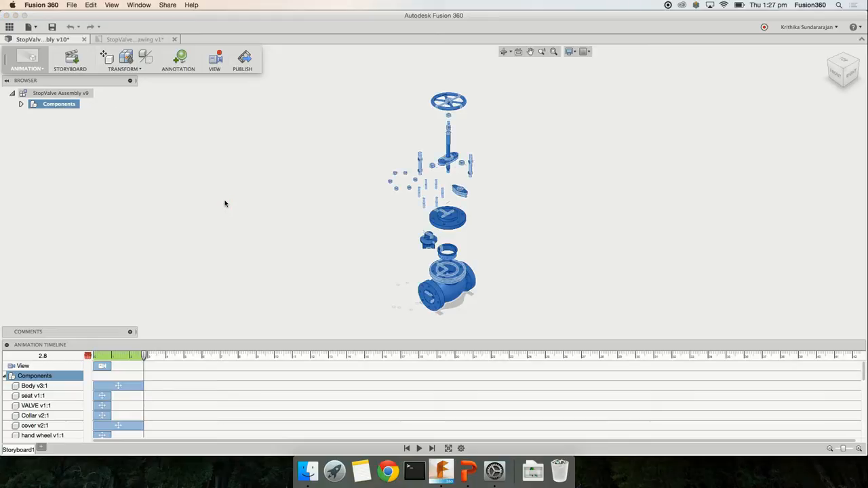
{"action": "left_click", "coordinate": [335, 218]}
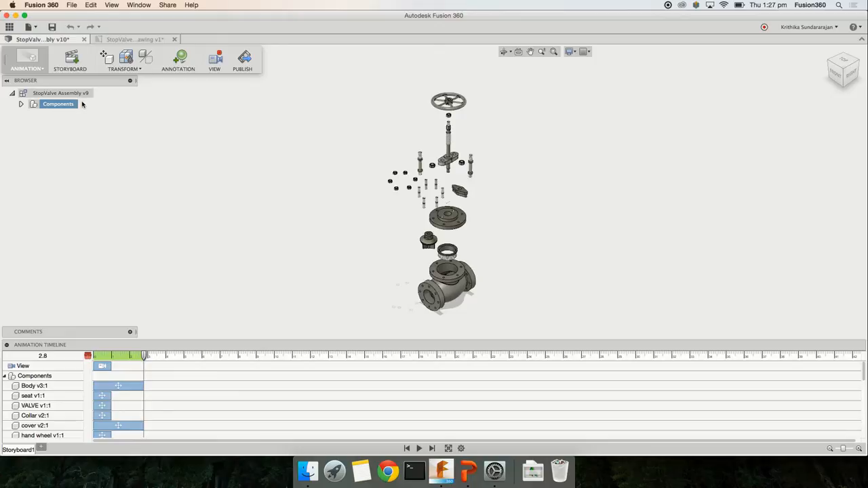
Step: Create a drawing from the assembly's Storyboard1 animation with ASME standard, inches and sheet size B (17in x 11in), saving the version as "User Saved"
{"action": "left_click", "coordinate": [34, 28]}
{"action": "mouse_move", "coordinate": [52, 60]}
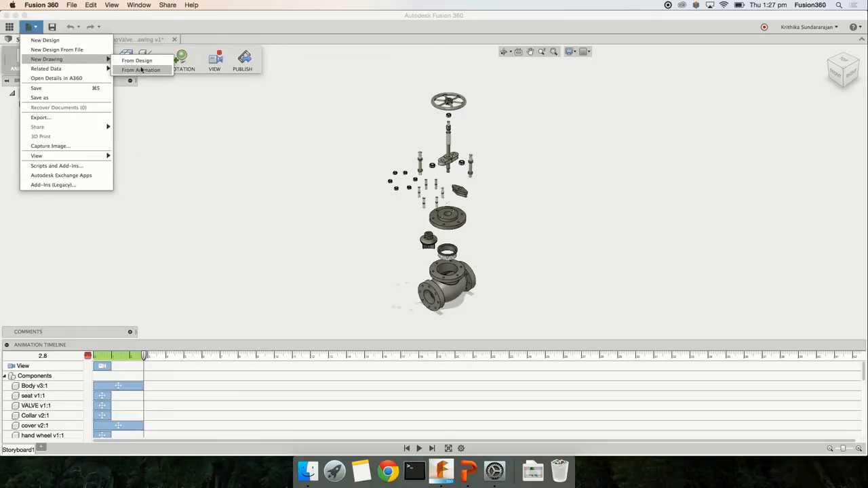
{"action": "left_click", "coordinate": [140, 70]}
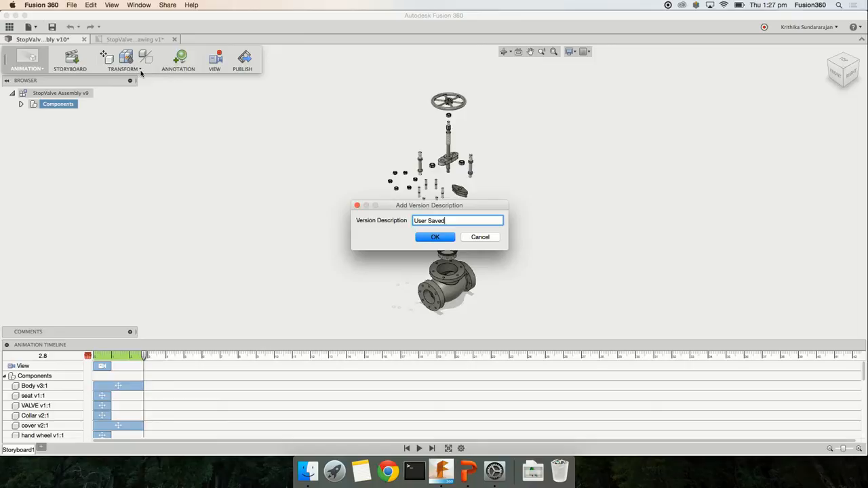
{"action": "left_click", "coordinate": [435, 236]}
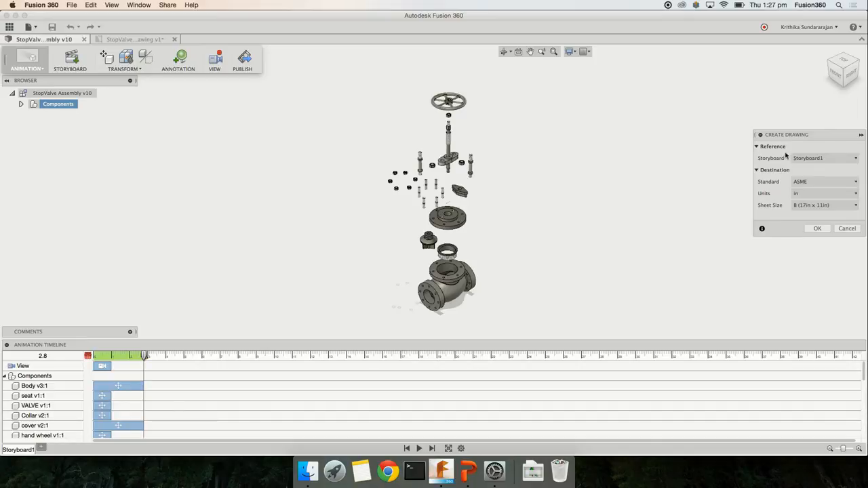
{"action": "left_click", "coordinate": [810, 160]}
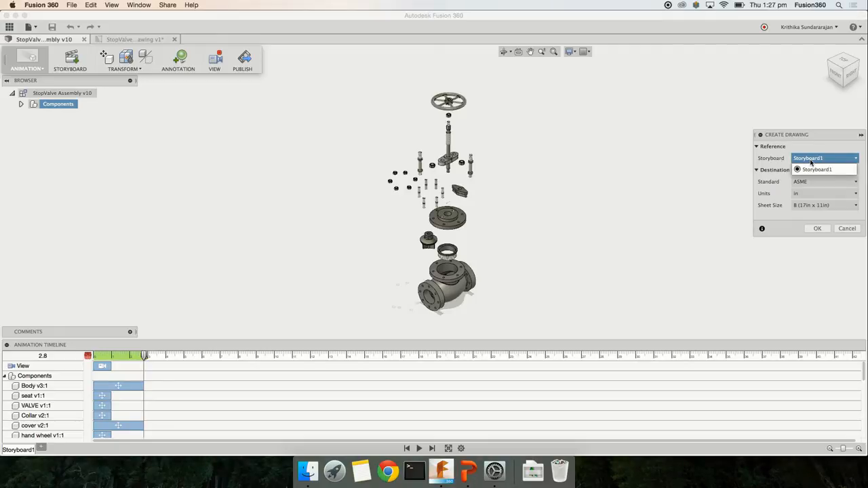
{"action": "left_click", "coordinate": [810, 169]}
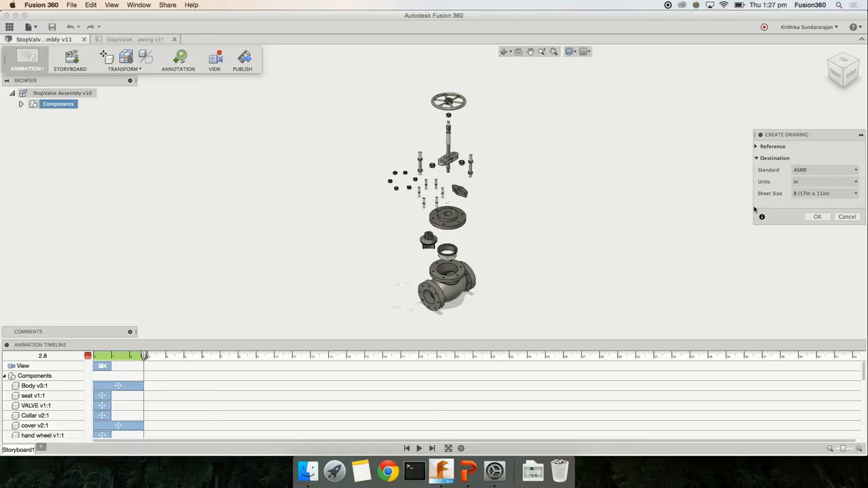
{"action": "left_click", "coordinate": [806, 215]}
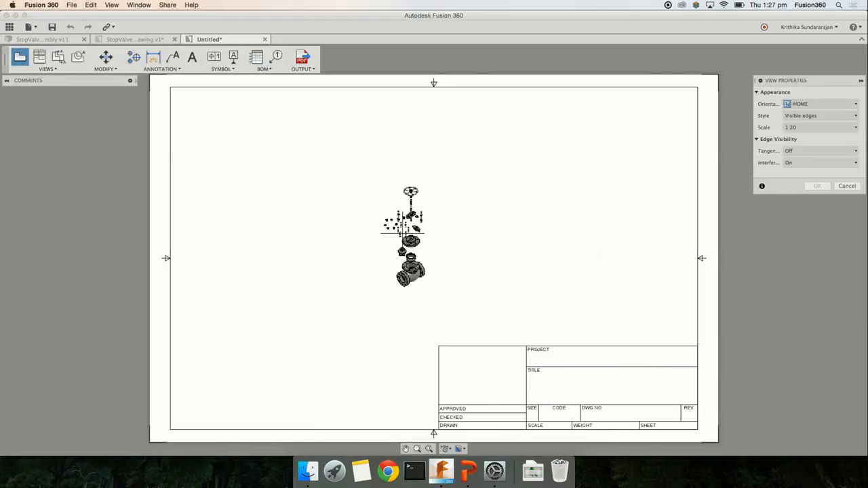
Step: Place the exploded assembly as a base view in the left half of the sheet at 1:10 scale
{"action": "left_click", "coordinate": [282, 257]}
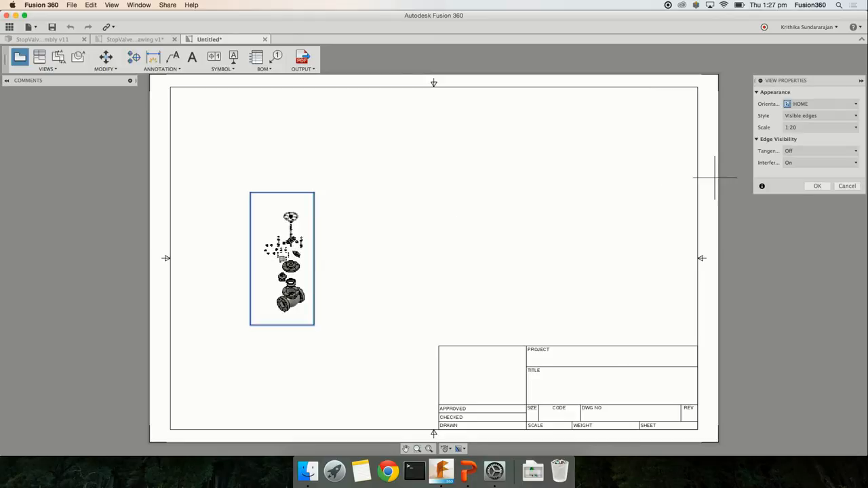
{"action": "left_click", "coordinate": [799, 129]}
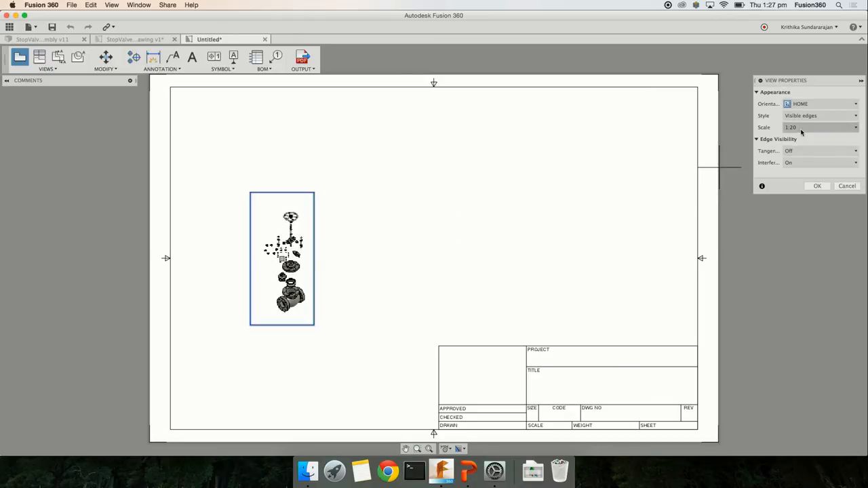
{"action": "left_click", "coordinate": [793, 151]}
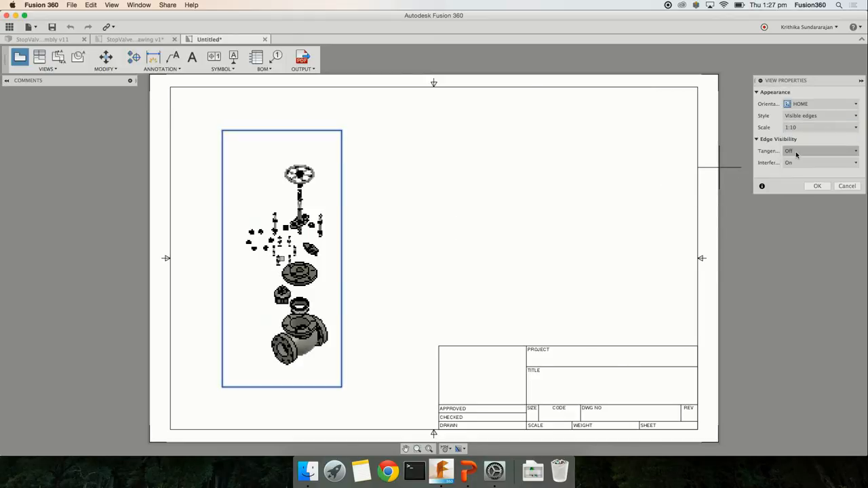
{"action": "key", "text": "Return"}
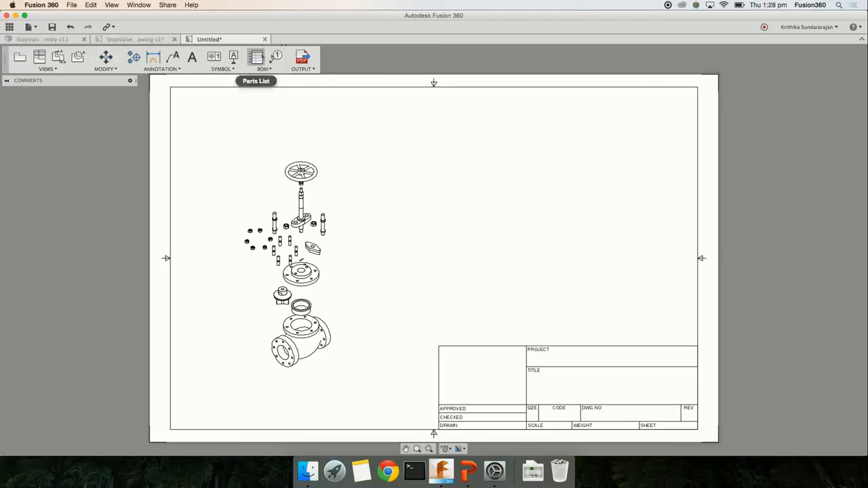
Step: Add balloons to the body, seat, gland, right pillar and one of the small nuts in the exploded view
{"action": "left_click", "coordinate": [279, 59]}
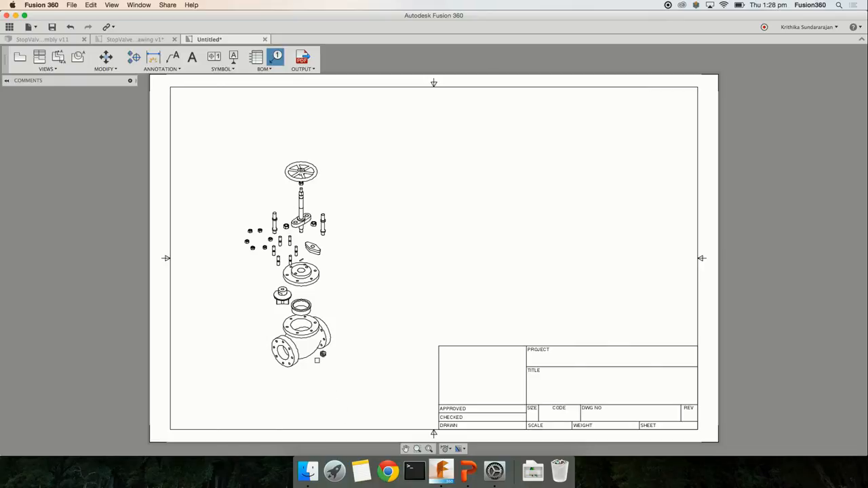
{"action": "left_click", "coordinate": [319, 348]}
{"action": "left_click", "coordinate": [370, 372]}
{"action": "left_click", "coordinate": [301, 305]}
{"action": "left_click", "coordinate": [365, 278]}
{"action": "left_click", "coordinate": [320, 248]}
{"action": "left_click", "coordinate": [368, 240]}
{"action": "left_click", "coordinate": [323, 219]}
{"action": "left_click", "coordinate": [364, 202]}
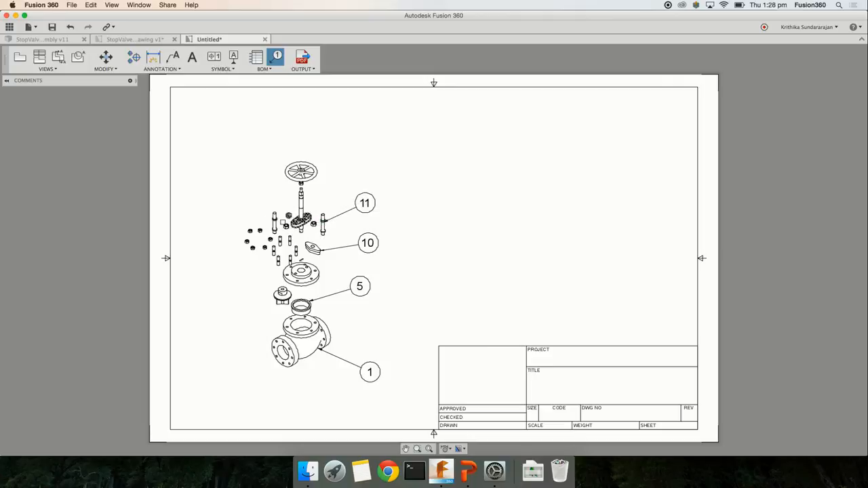
{"action": "left_click", "coordinate": [259, 230]}
{"action": "left_click", "coordinate": [248, 204]}
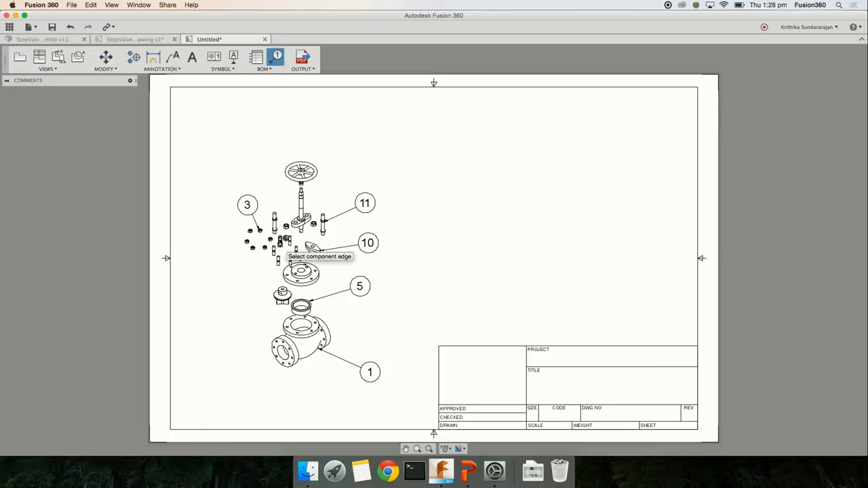
{"action": "right_click_drag", "start_coordinate": [417, 260], "coordinate": [536, 257]}
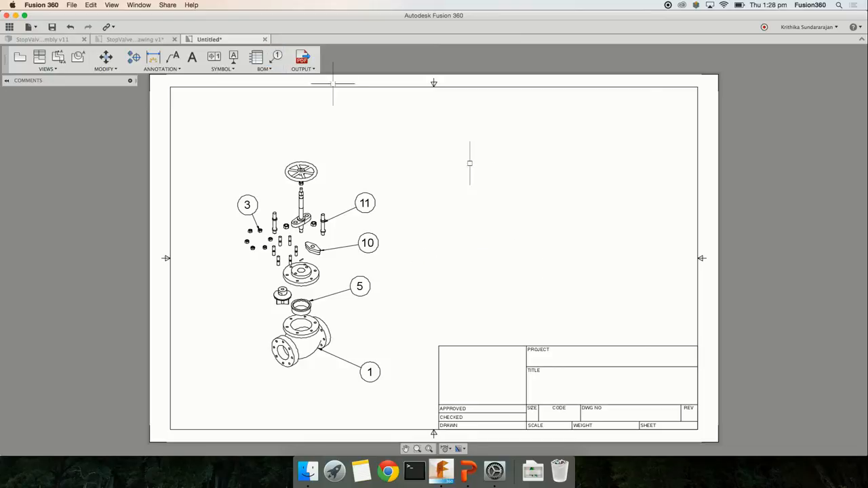
Step: Insert the parts list into the upper right corner of the sheet border
{"action": "left_click", "coordinate": [264, 61]}
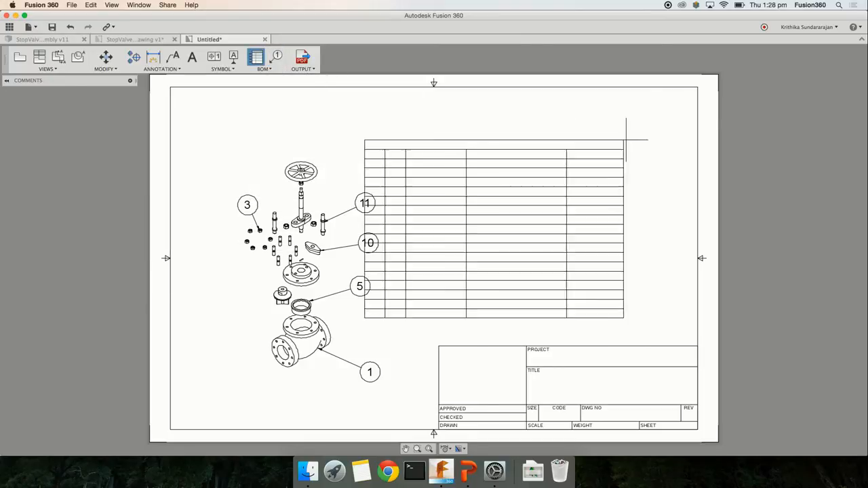
{"action": "left_click", "coordinate": [697, 87]}
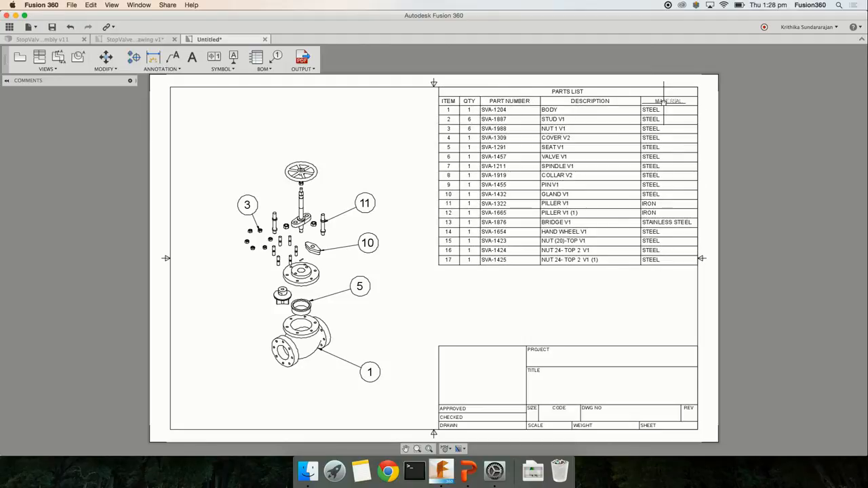
Step: Look at the physical material choices for the Body component in the assembly's Model workspace
{"action": "left_click", "coordinate": [46, 41]}
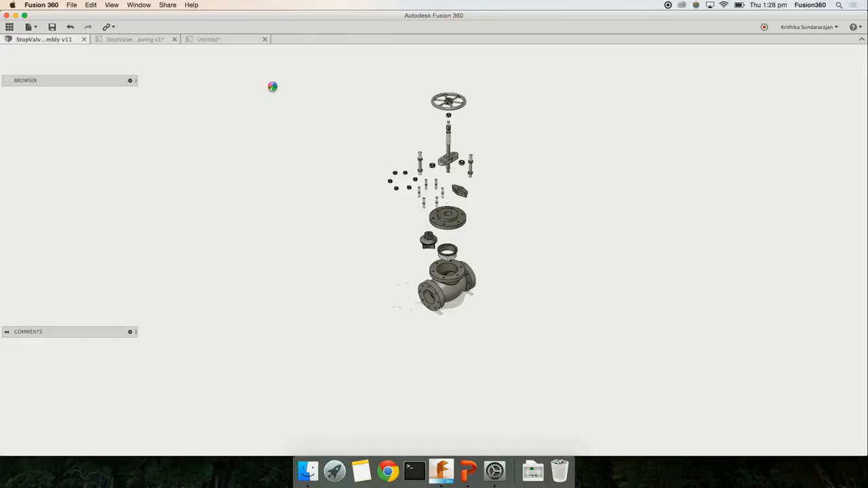
{"action": "left_click", "coordinate": [27, 60]}
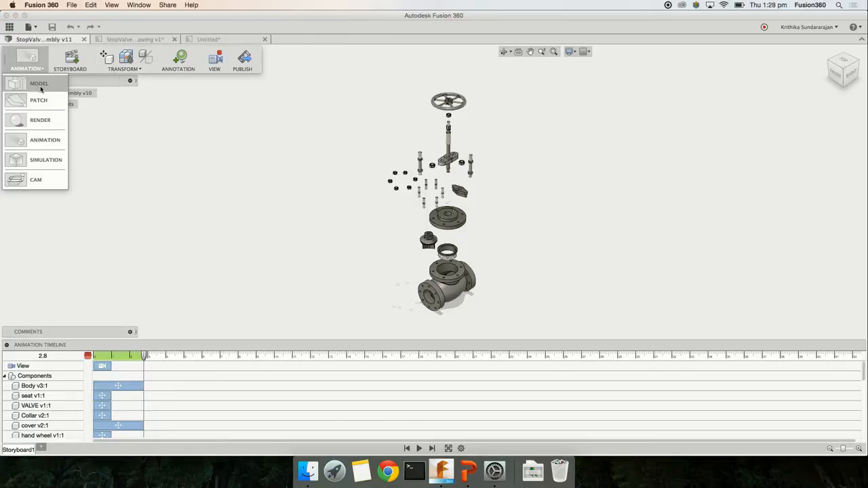
{"action": "left_click", "coordinate": [32, 84]}
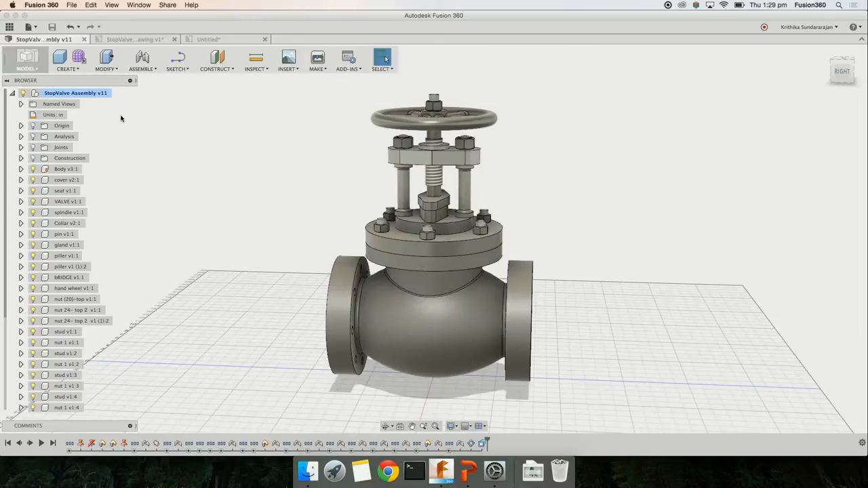
{"action": "left_click", "coordinate": [58, 170]}
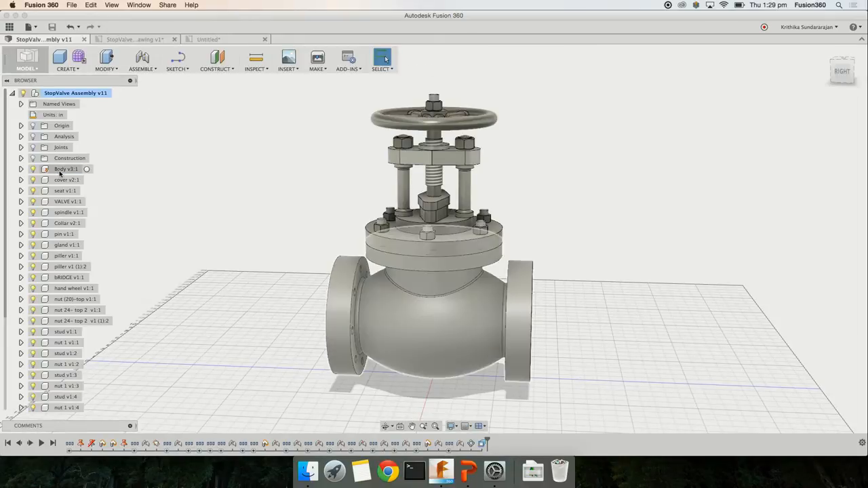
{"action": "right_click", "coordinate": [140, 157]}
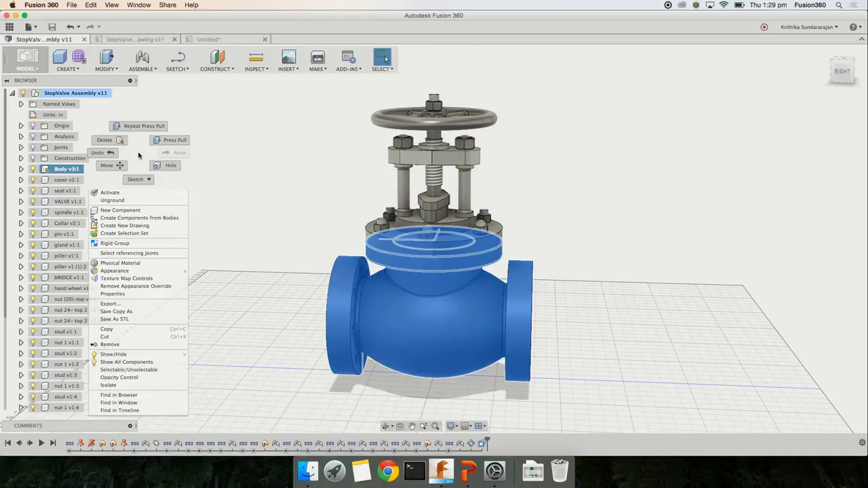
{"action": "left_click", "coordinate": [132, 263]}
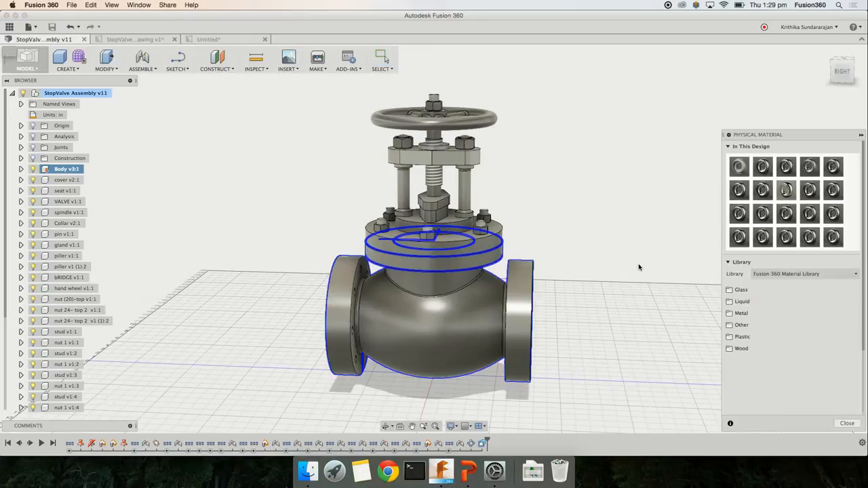
{"action": "right_click_drag", "start_coordinate": [675, 178], "coordinate": [557, 178]}
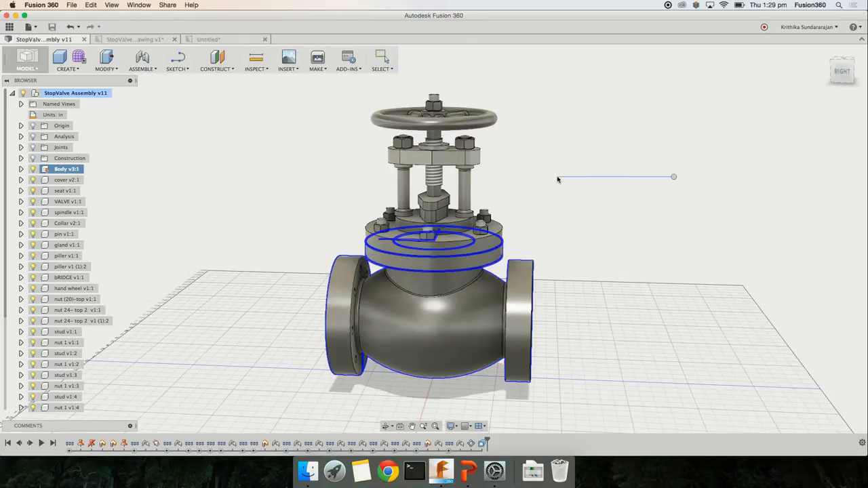
Step: Review the Body component's part number, part name and description in its properties
{"action": "right_click", "coordinate": [60, 169]}
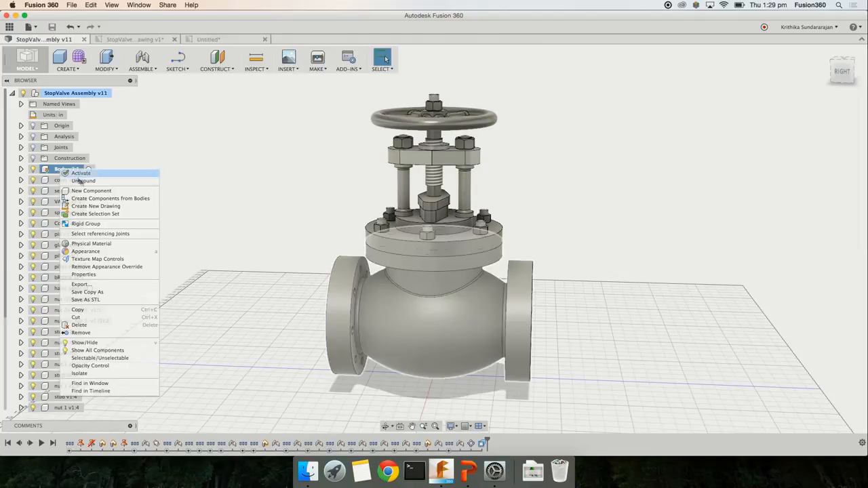
{"action": "left_click", "coordinate": [94, 274]}
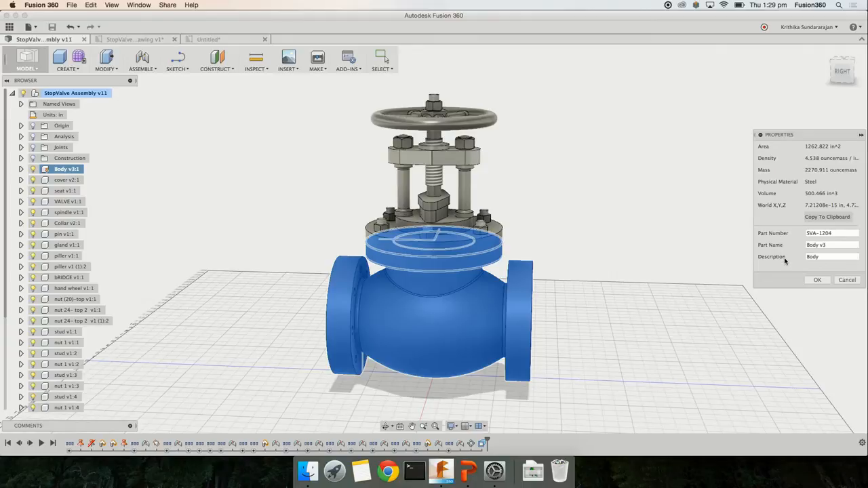
{"action": "left_click", "coordinate": [825, 245]}
{"action": "left_click", "coordinate": [822, 256]}
{"action": "left_click", "coordinate": [817, 280]}
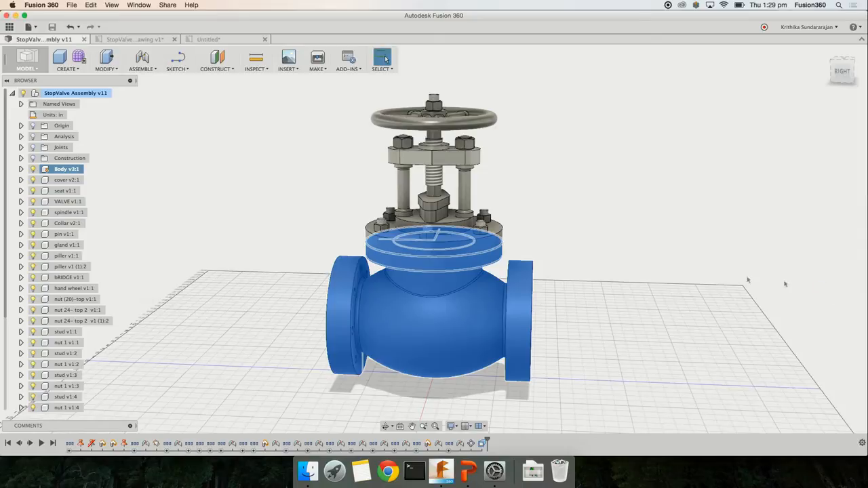
Step: In the exploded-view drawing, align the pillar, gland, seat and body balloons in a vertical column to the right of the view
{"action": "left_click", "coordinate": [207, 39]}
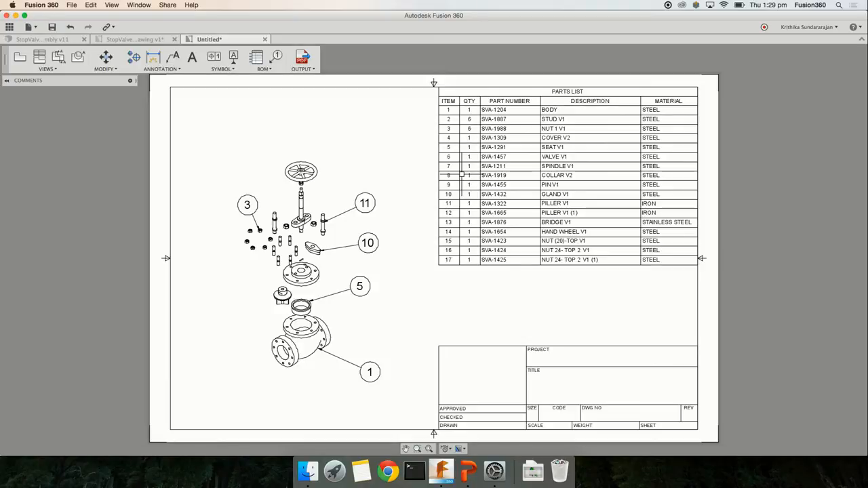
{"action": "left_click", "coordinate": [264, 68]}
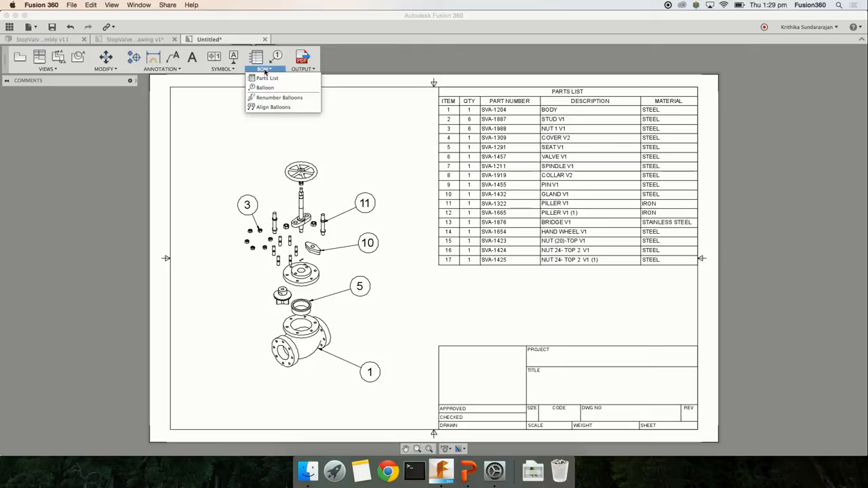
{"action": "left_click", "coordinate": [273, 107]}
{"action": "left_click_drag", "start_coordinate": [395, 155], "coordinate": [299, 384]}
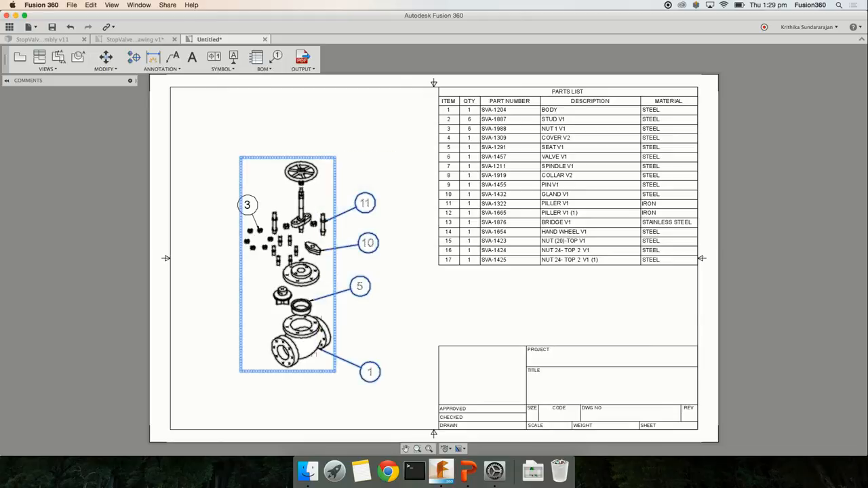
{"action": "left_click", "coordinate": [364, 155]}
{"action": "left_click", "coordinate": [369, 363]}
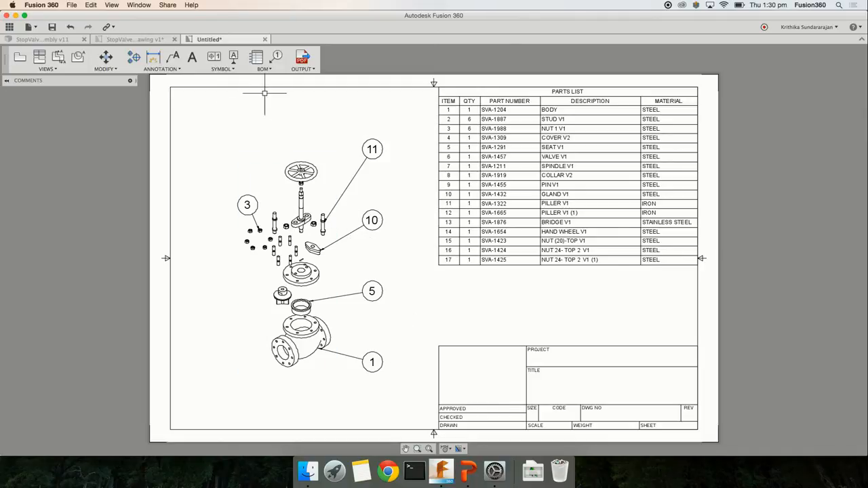
Step: In the Body drawing, attach a datum identifier labelled B to the outer edge of the top view's left flange
{"action": "left_click", "coordinate": [214, 58]}
{"action": "left_click", "coordinate": [126, 39]}
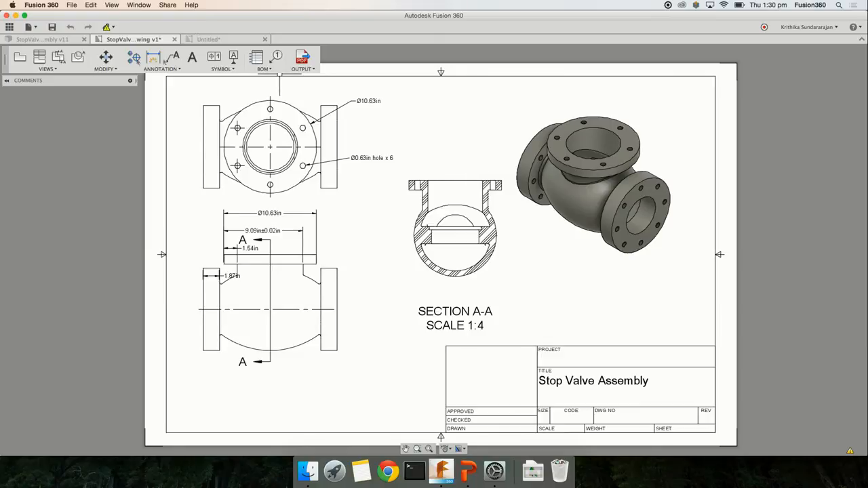
{"action": "left_click", "coordinate": [234, 57]}
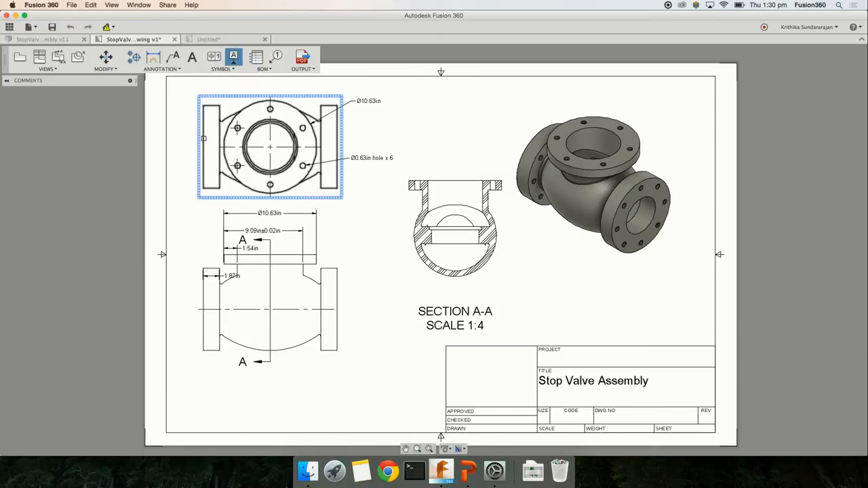
{"action": "left_click", "coordinate": [202, 139]}
{"action": "left_click", "coordinate": [178, 139]}
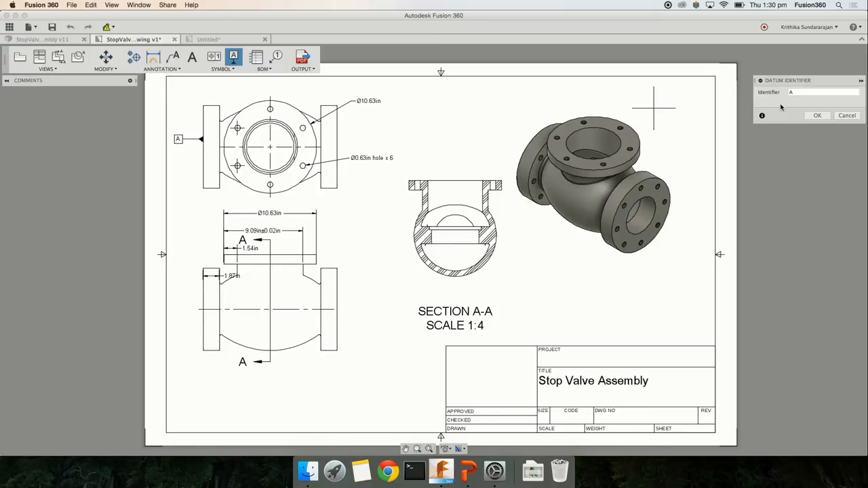
{"action": "double_click", "coordinate": [805, 91]}
{"action": "type", "text": "B"}
{"action": "left_click", "coordinate": [817, 116]}
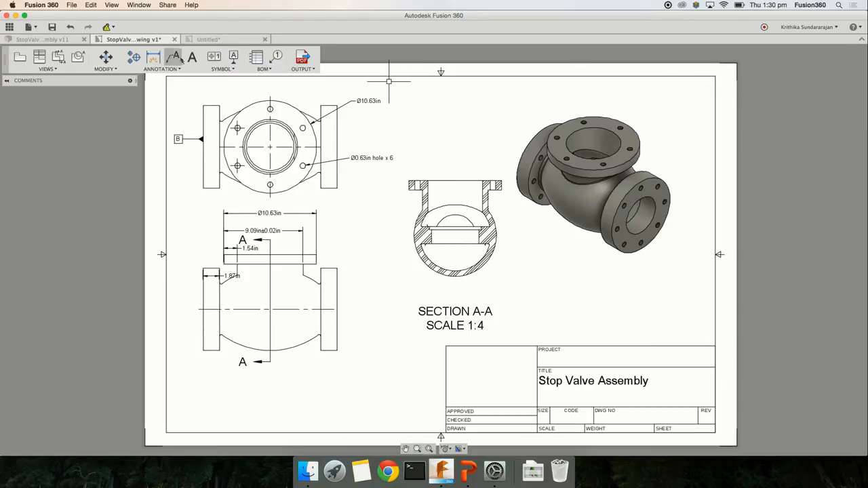
Step: Attach a feature control frame to the outer edge of the top view's right flange with parallelism, tolerance 0.02 and datum B
{"action": "left_click", "coordinate": [216, 59]}
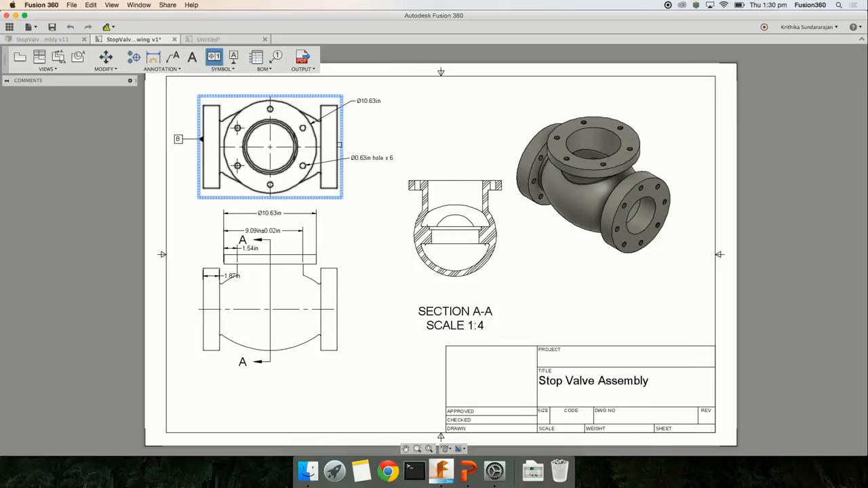
{"action": "left_click", "coordinate": [337, 144]}
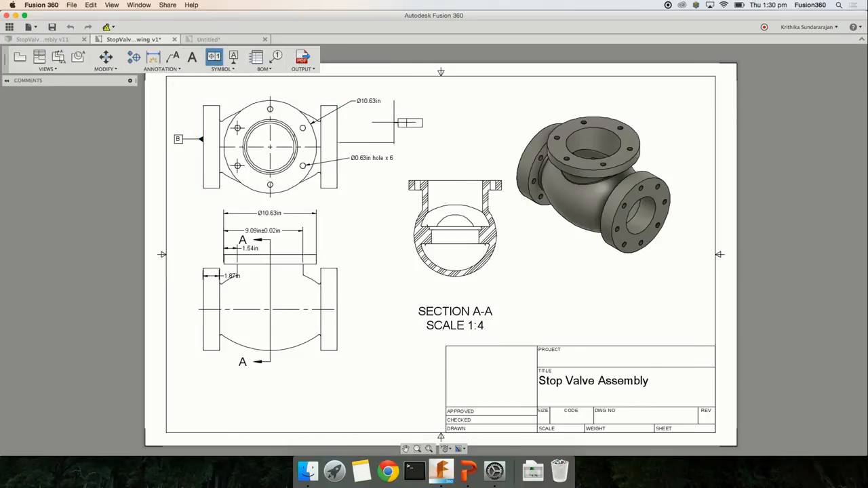
{"action": "left_click", "coordinate": [399, 143]}
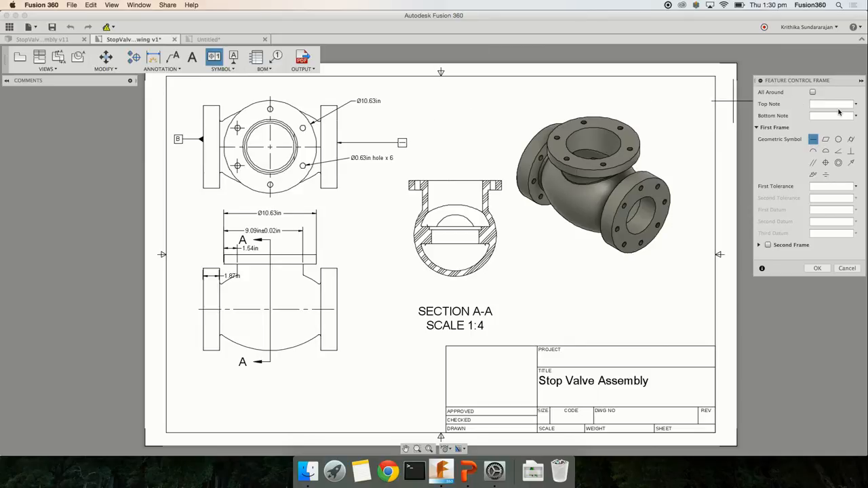
{"action": "left_click", "coordinate": [813, 163]}
{"action": "left_click", "coordinate": [820, 188]}
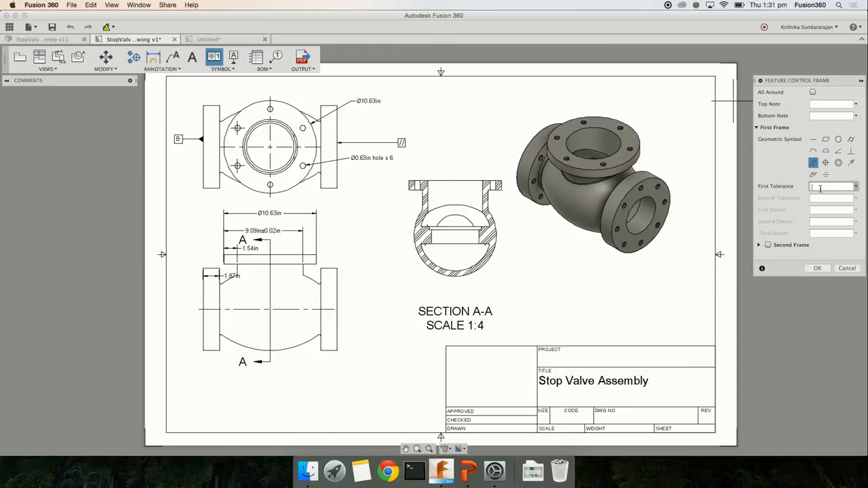
{"action": "type", "text": "0.02"}
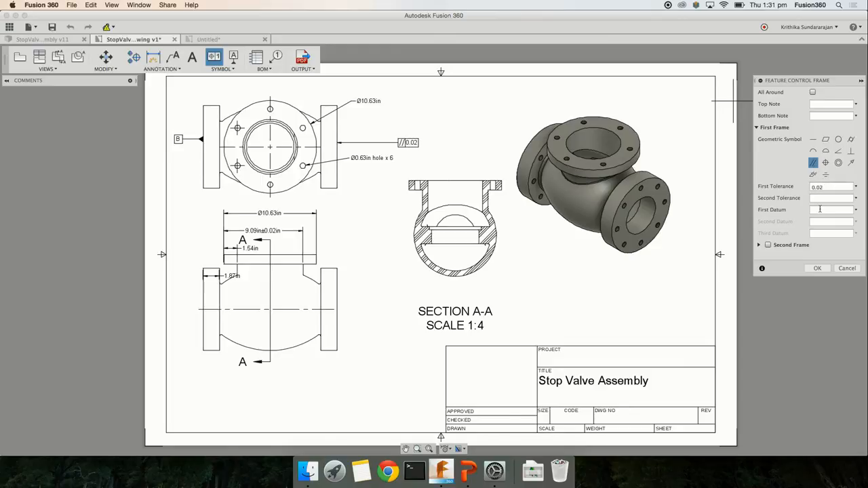
{"action": "left_click", "coordinate": [819, 210]}
{"action": "type", "text": "B"}
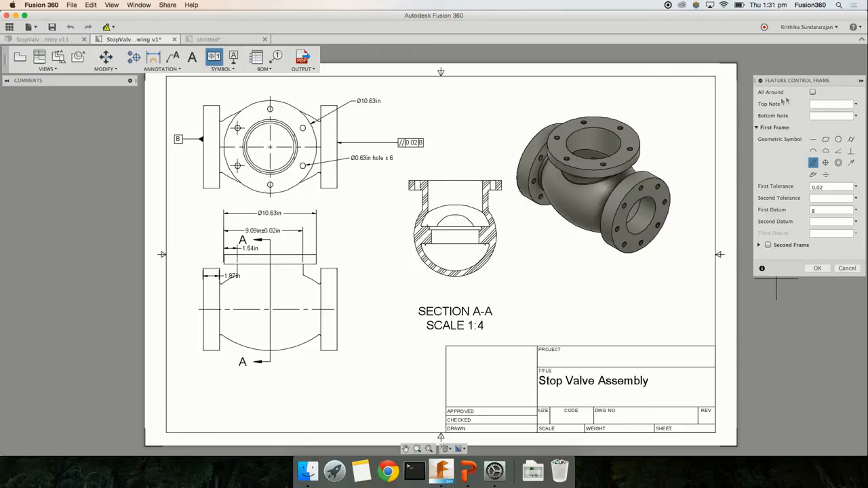
{"action": "left_click", "coordinate": [759, 245]}
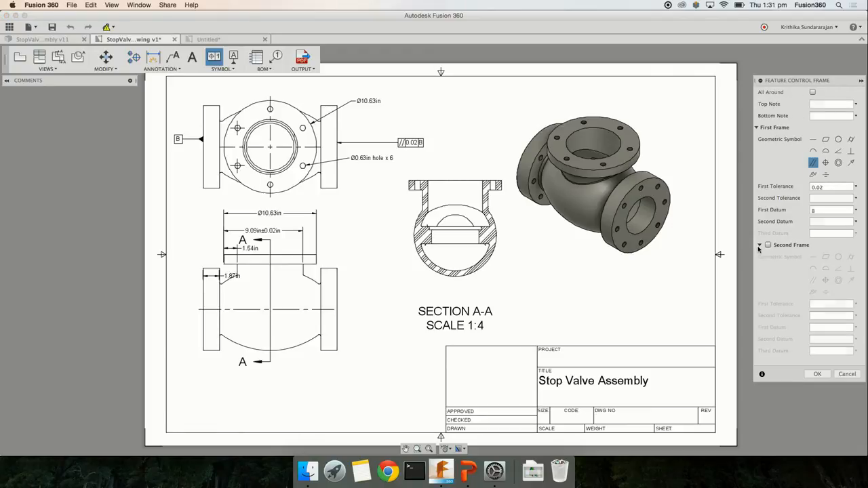
{"action": "left_click", "coordinate": [817, 374]}
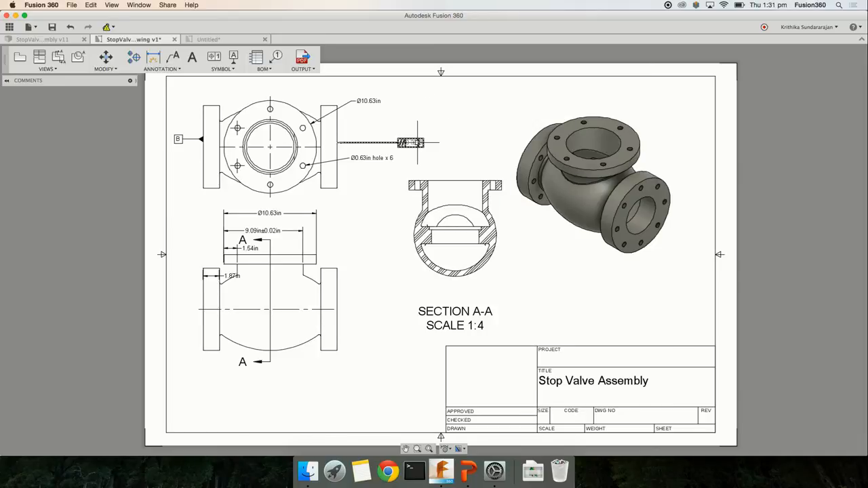
{"action": "right_click", "coordinate": [479, 141]}
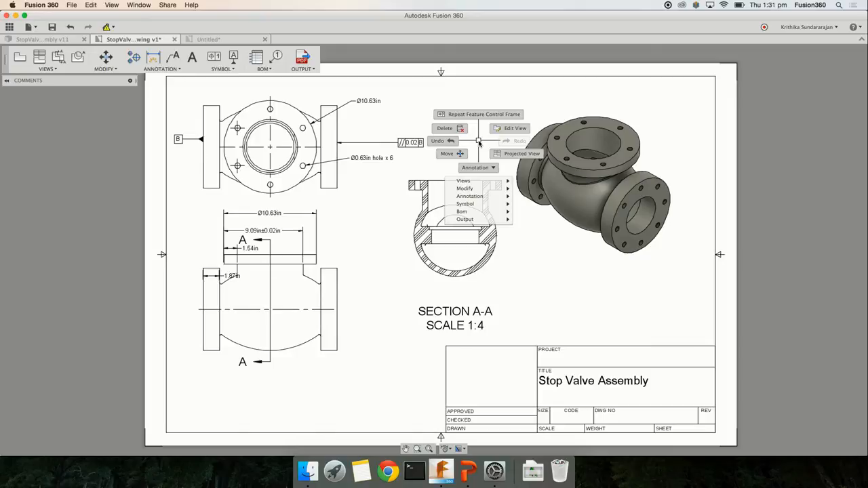
{"action": "left_click", "coordinate": [479, 141]}
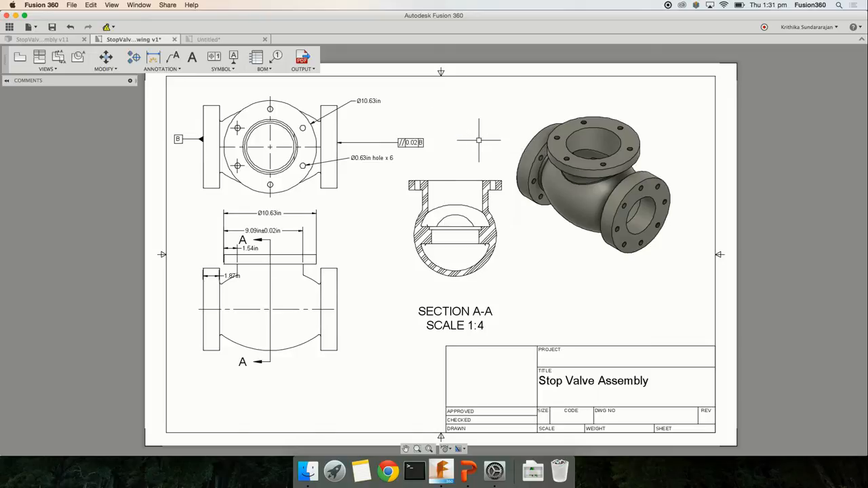
Step: Reopen the parallelism frame's settings and look at the second frame options
{"action": "left_click", "coordinate": [392, 142]}
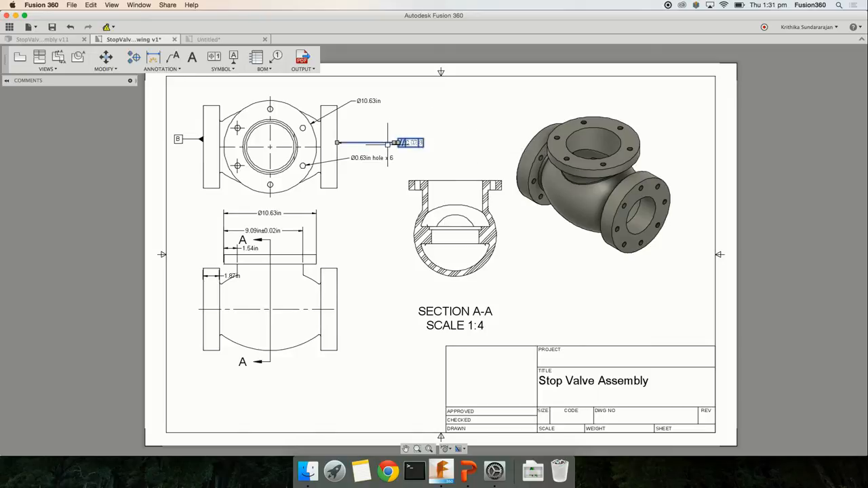
{"action": "double_click", "coordinate": [388, 143]}
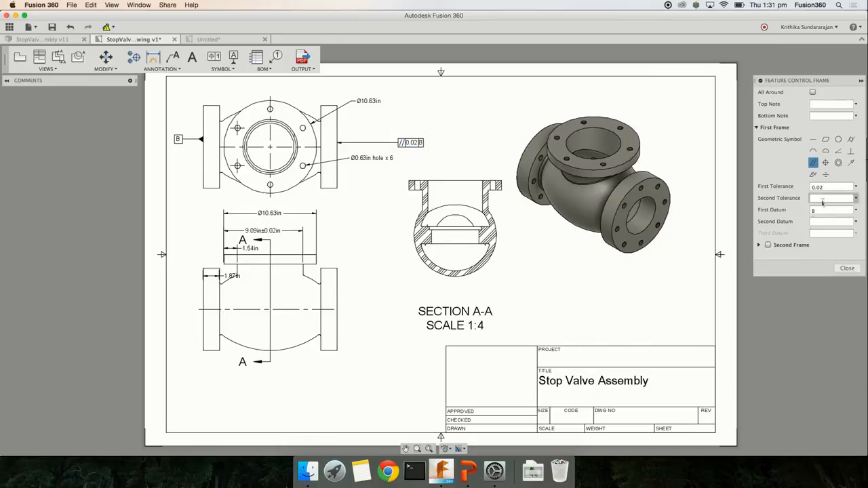
{"action": "left_click", "coordinate": [758, 246]}
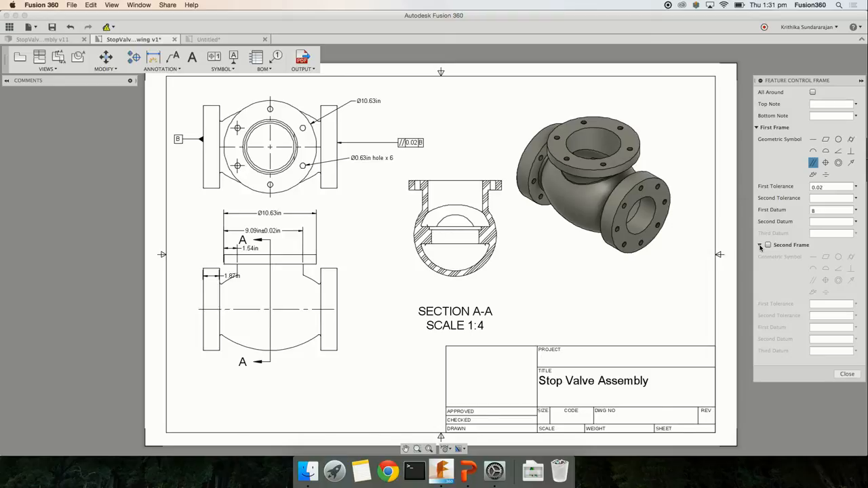
{"action": "left_click", "coordinate": [759, 245]}
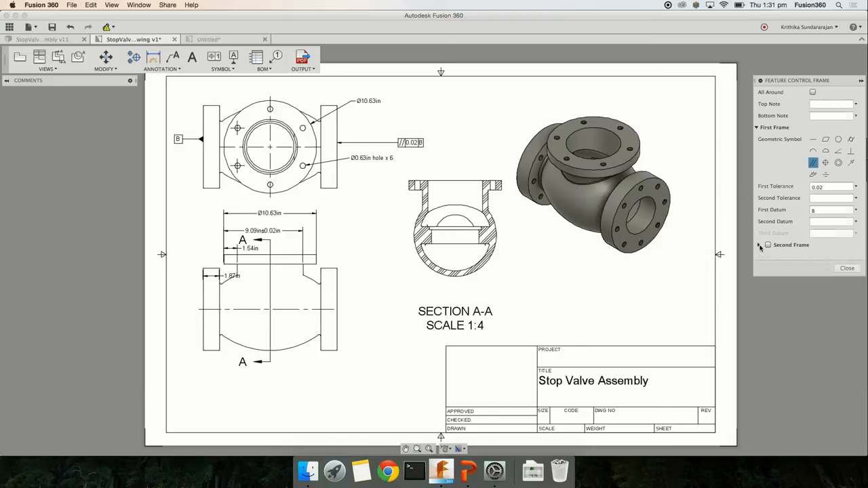
{"action": "left_click", "coordinate": [853, 268]}
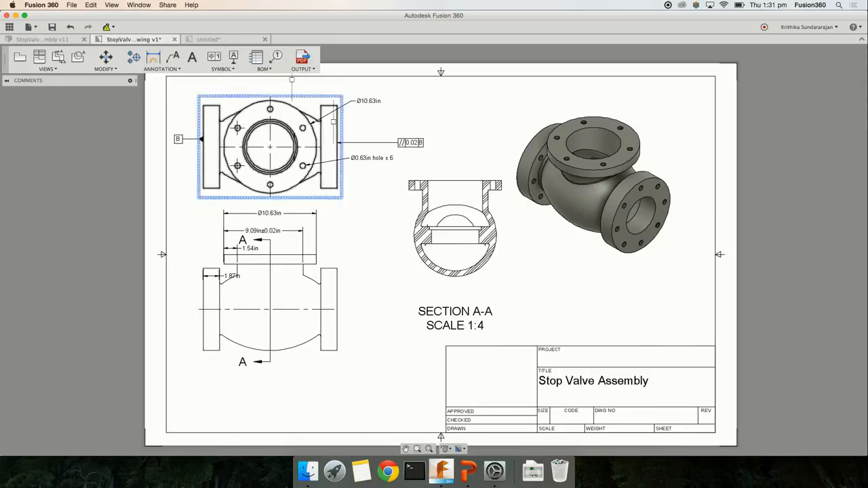
Step: Add another feature control frame above the parallelism frame on the right flange, with straightness and a circled M as its top note
{"action": "left_click", "coordinate": [215, 58]}
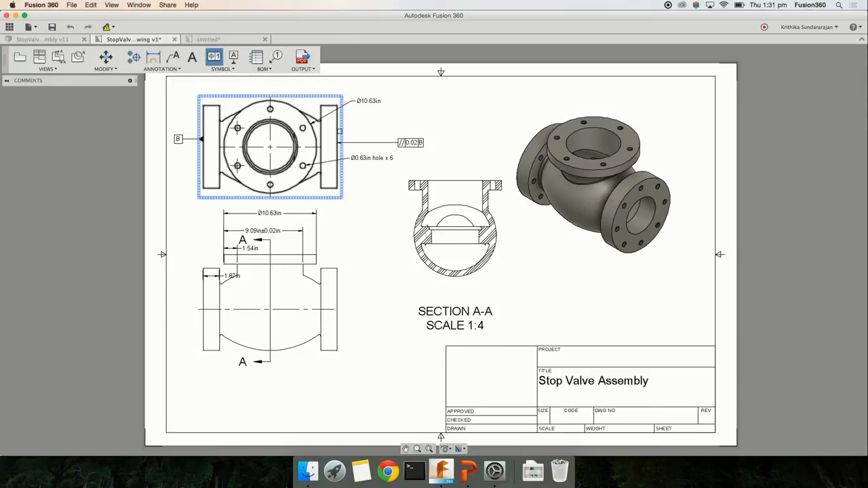
{"action": "left_click", "coordinate": [338, 131]}
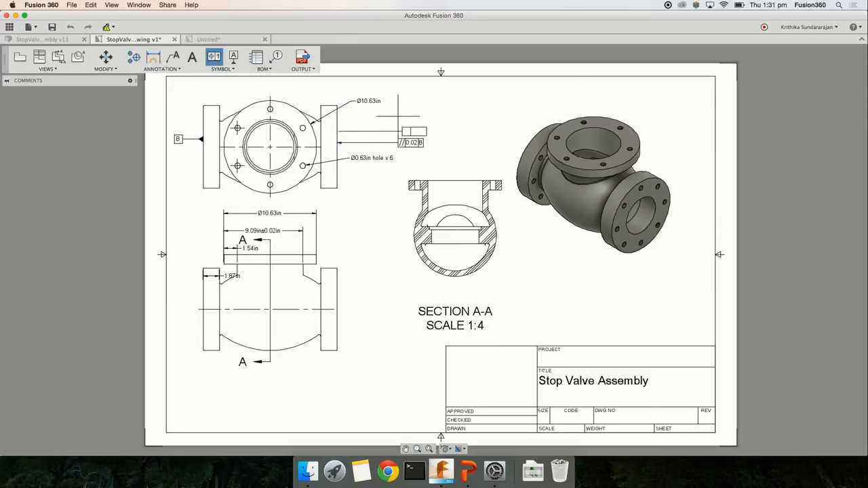
{"action": "left_click", "coordinate": [397, 119]}
{"action": "left_click", "coordinate": [443, 118]}
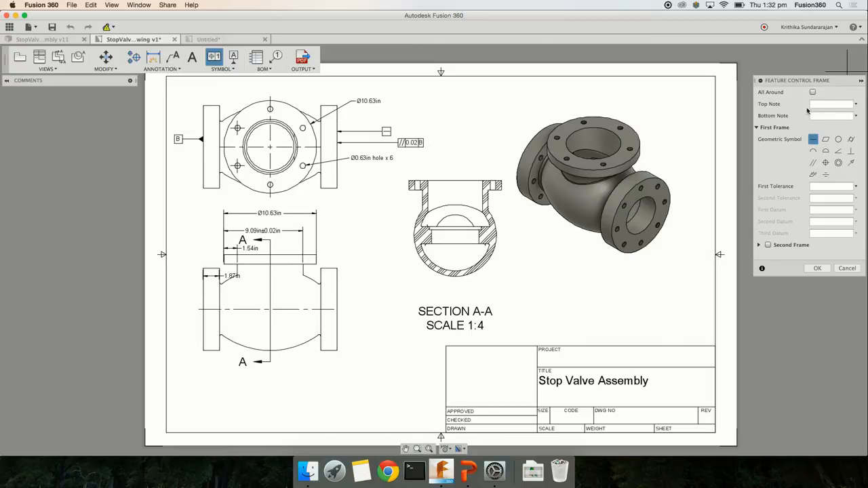
{"action": "left_click", "coordinate": [855, 104]}
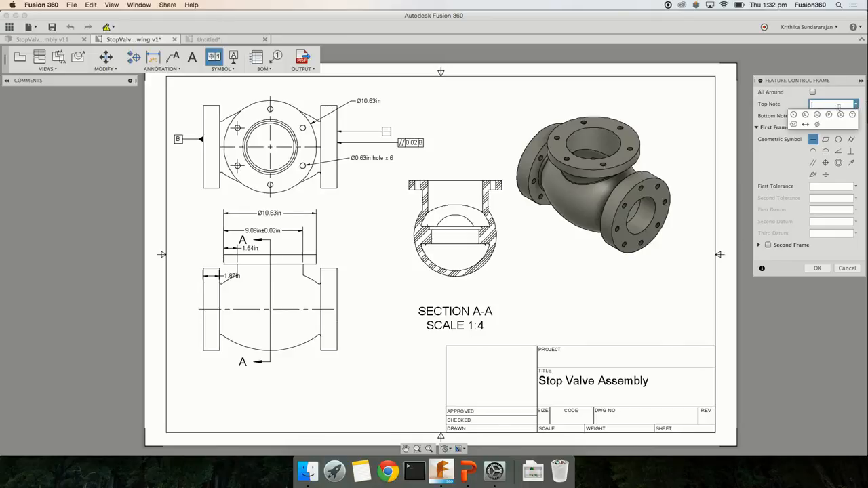
{"action": "left_click", "coordinate": [816, 114]}
{"action": "left_click", "coordinate": [846, 116]}
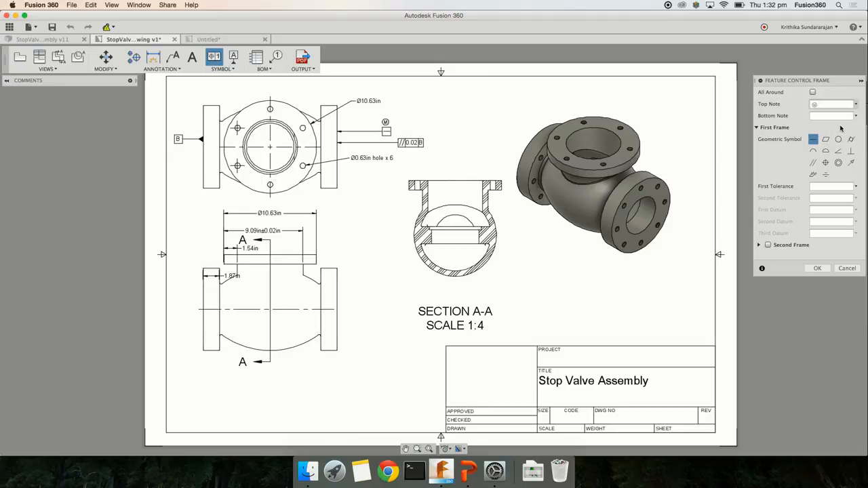
{"action": "left_click", "coordinate": [818, 268]}
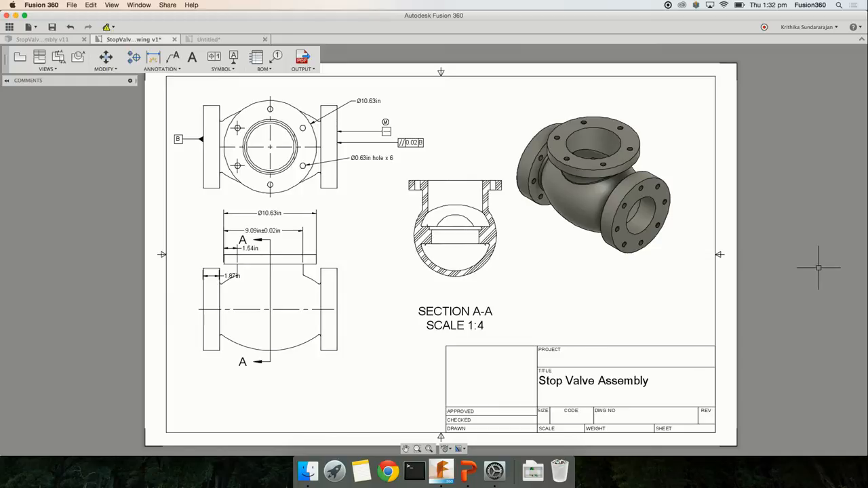
{"action": "key", "text": "super+Tab"}
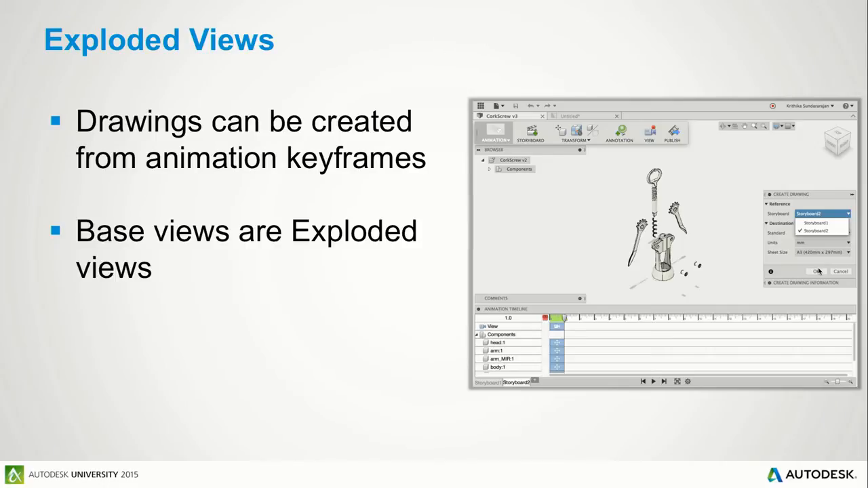
{"action": "key", "text": "Right"}
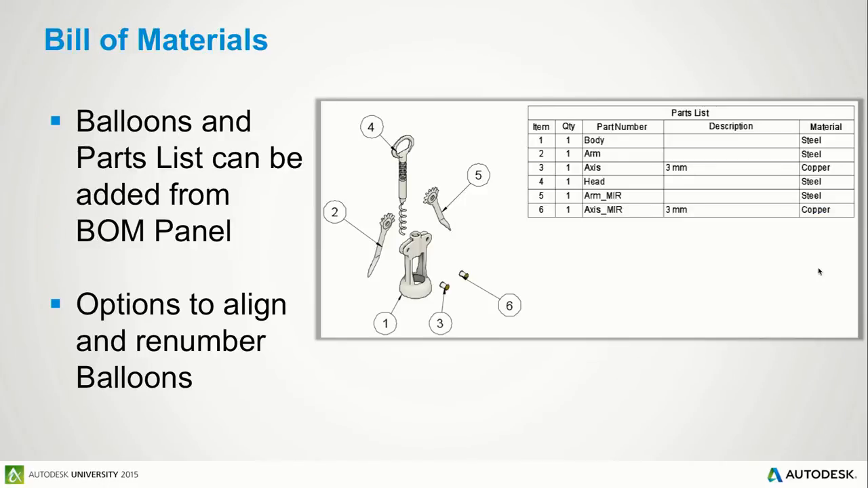
{"action": "key", "text": "Right"}
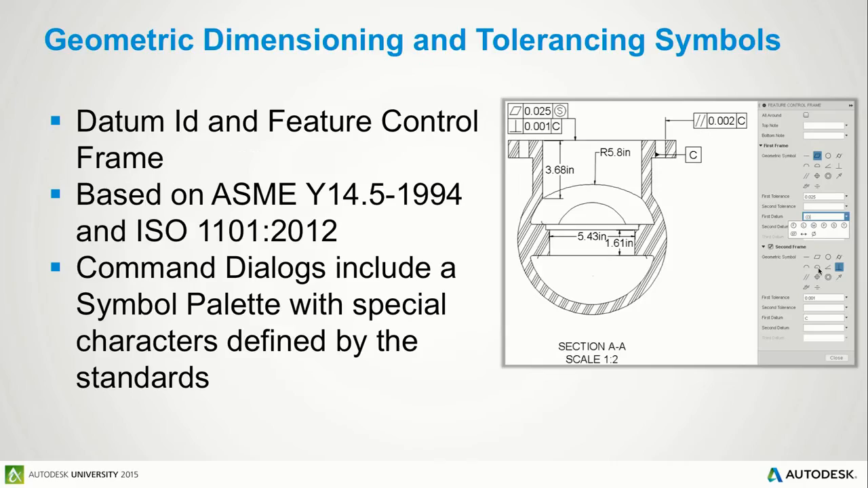
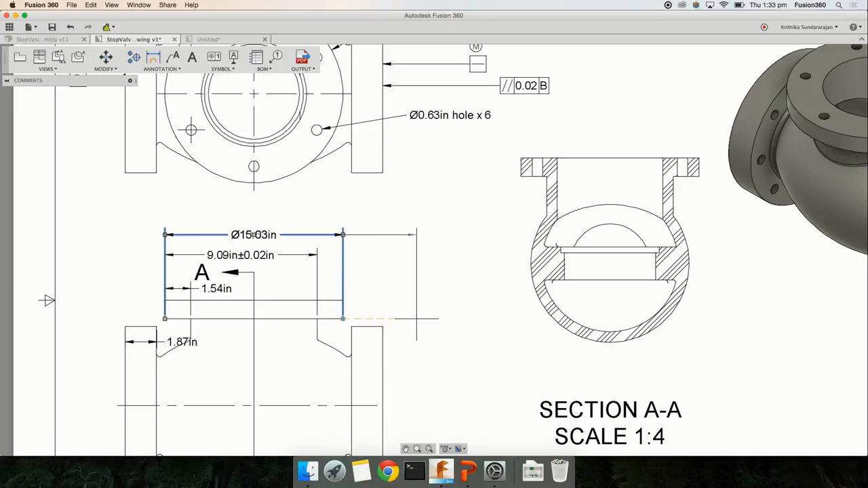
Step: Pull one end of the front view's flange diameter dimension off the geometry, and reassociate the dimension with the flange's two upper corners
{"action": "left_click", "coordinate": [432, 333]}
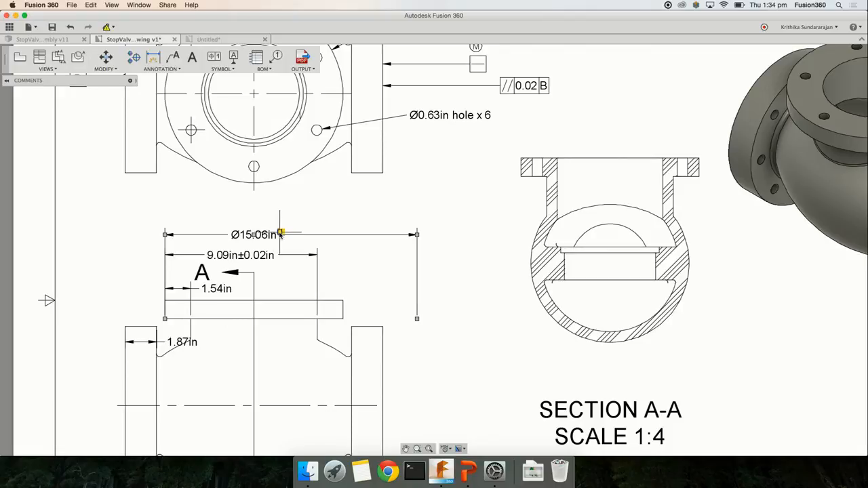
{"action": "mouse_move", "coordinate": [280, 233]}
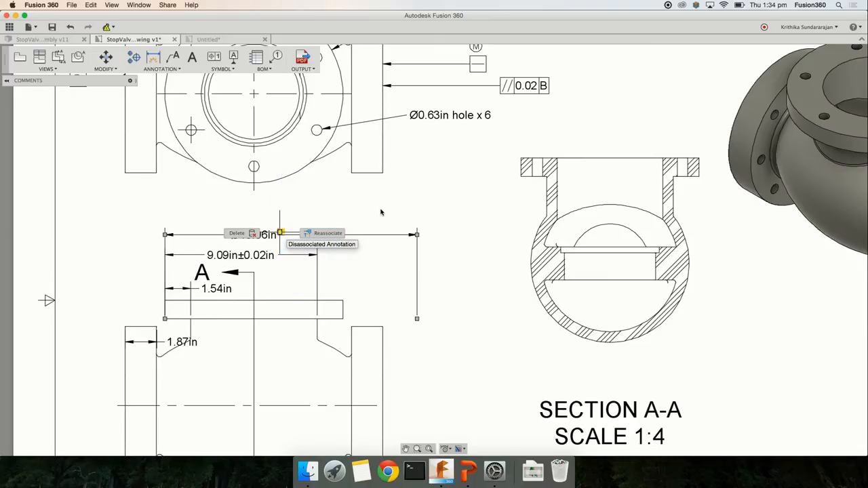
{"action": "left_click", "coordinate": [313, 235]}
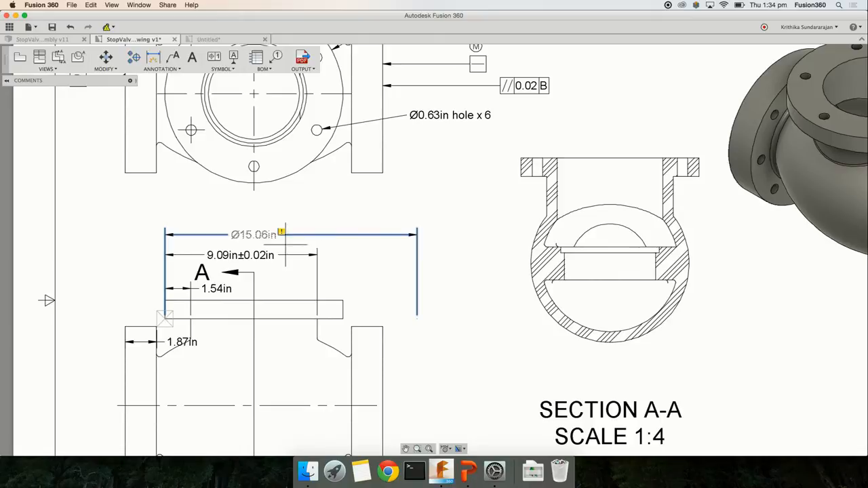
{"action": "left_click", "coordinate": [342, 299]}
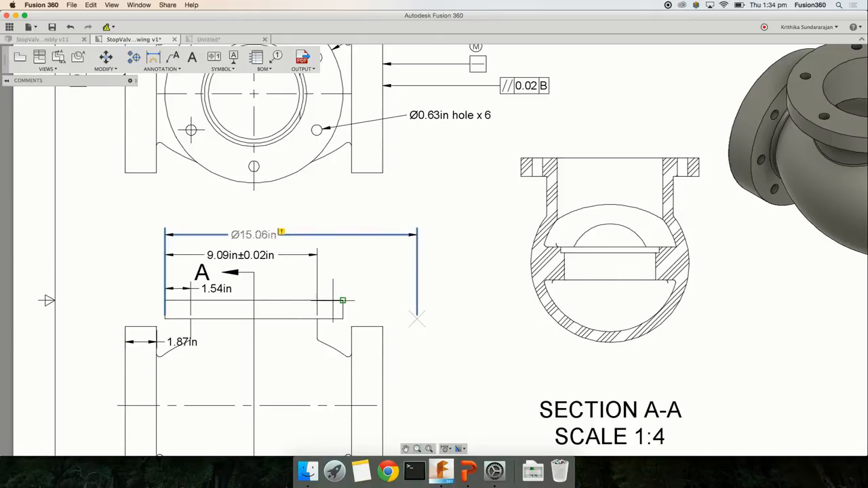
{"action": "left_click", "coordinate": [165, 299]}
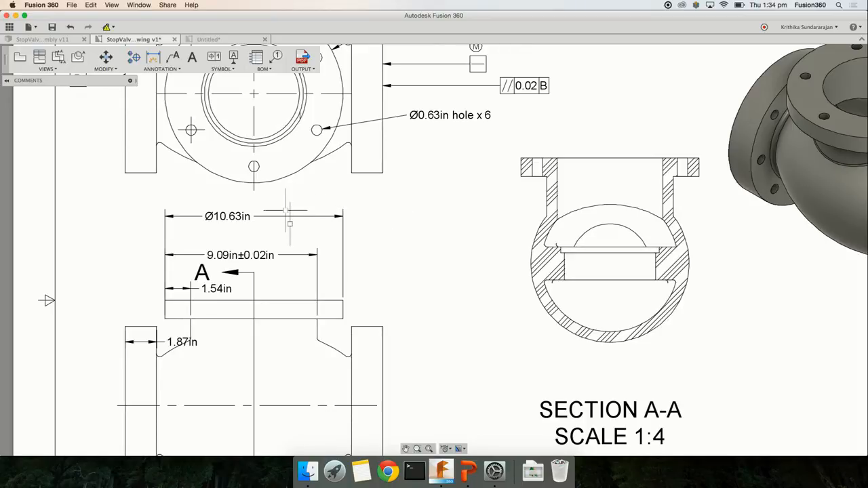
Step: Move the front view's flange diameter dimension off the flange, into the space up and to the right of the view
{"action": "left_click", "coordinate": [105, 69]}
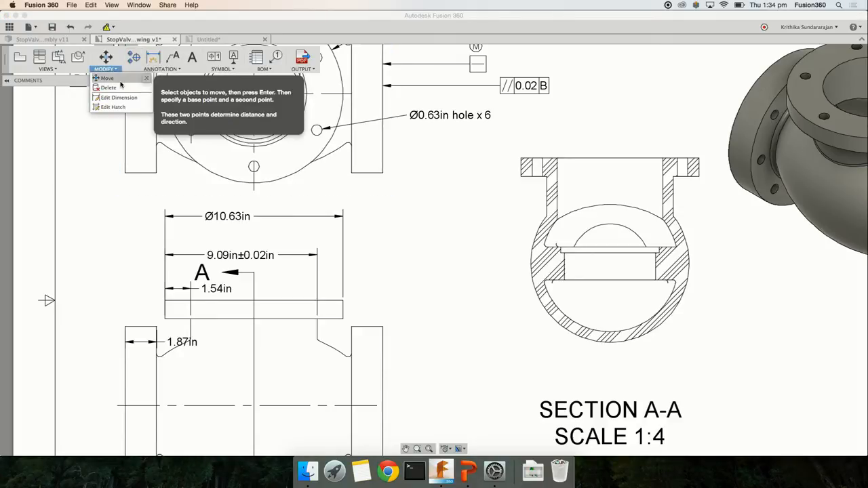
{"action": "left_click", "coordinate": [116, 79]}
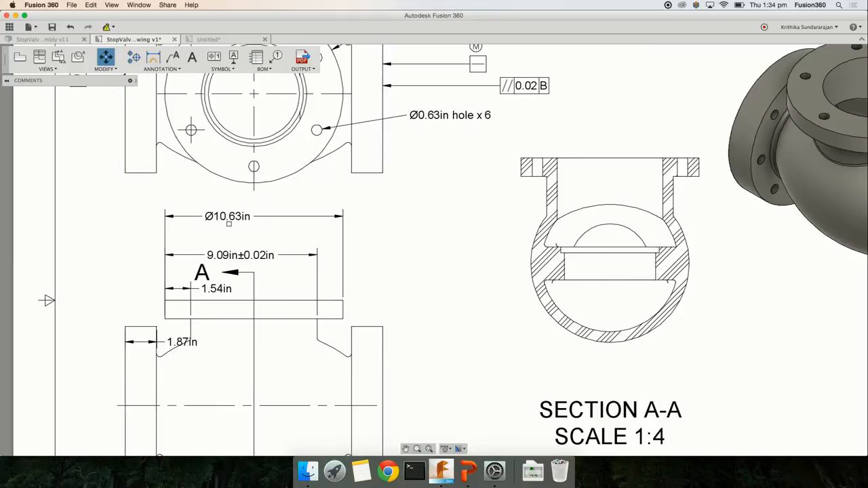
{"action": "left_click", "coordinate": [228, 218]}
{"action": "key", "text": "Return"}
{"action": "left_click", "coordinate": [281, 242]}
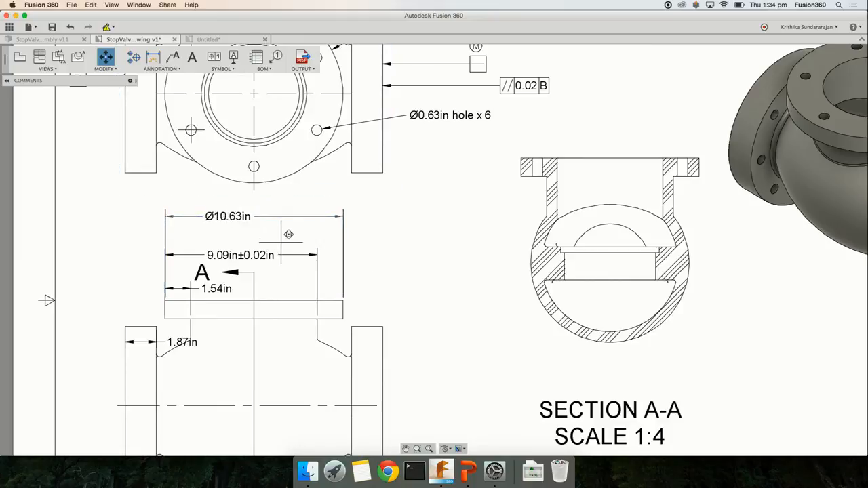
{"action": "left_click", "coordinate": [415, 236]}
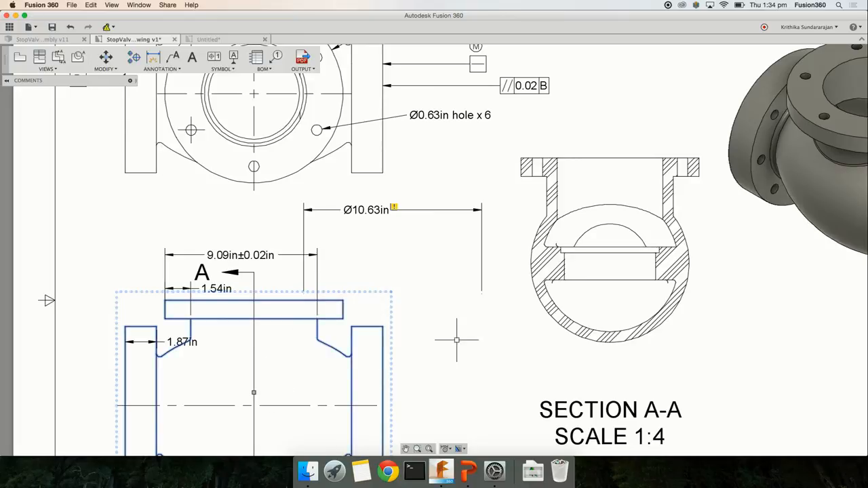
{"action": "scroll", "coordinate": [394, 359], "scroll_direction": "down", "scroll_amount": 4}
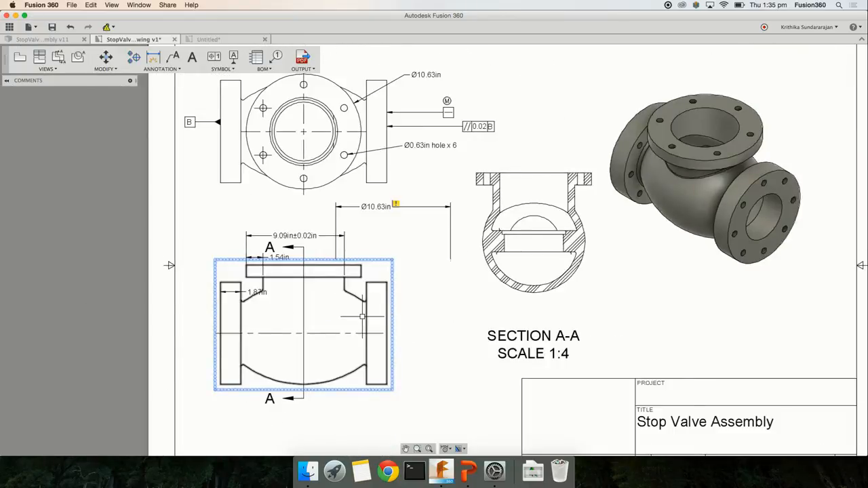
Step: Move the front view of the valve body further down the sheet and slightly to the left
{"action": "left_click", "coordinate": [332, 317]}
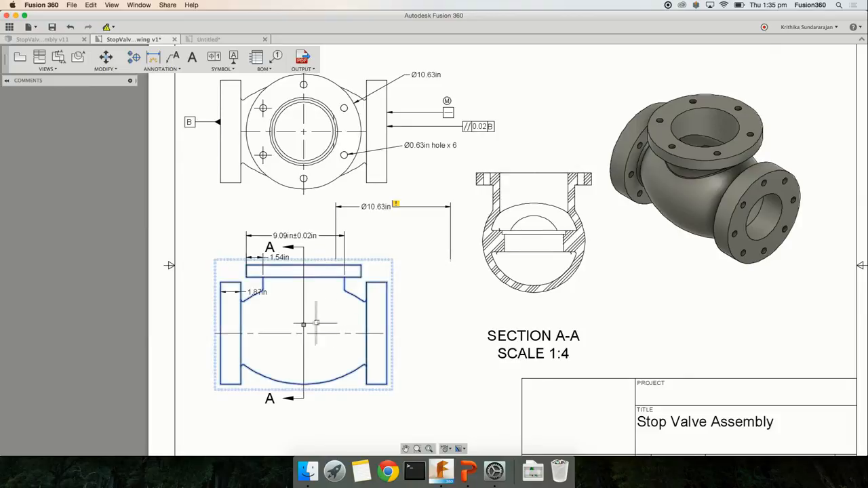
{"action": "left_click_drag", "start_coordinate": [311, 317], "coordinate": [291, 347]}
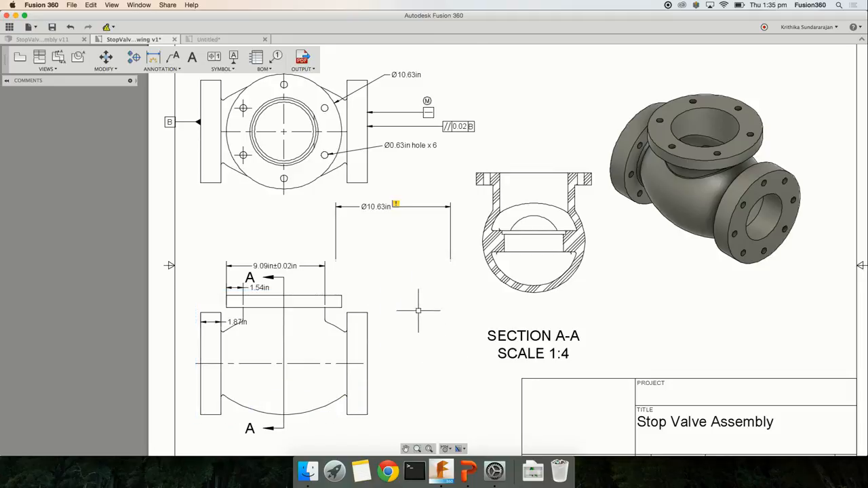
{"action": "right_click", "coordinate": [411, 264]}
{"action": "mouse_move", "coordinate": [388, 311]}
{"action": "key", "text": "Escape"}
Step: Delete the detached flange diameter dimension floating above and to the right of the front view
{"action": "left_click_drag", "start_coordinate": [219, 243], "coordinate": [414, 406]}
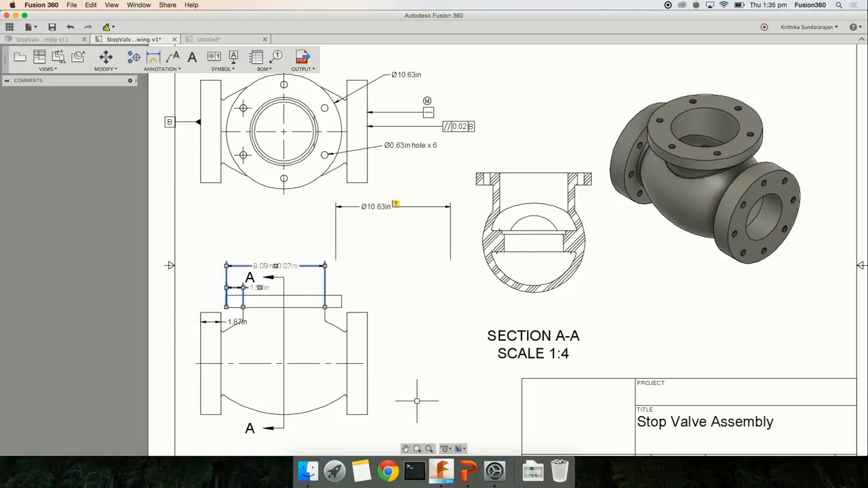
{"action": "key", "text": "Escape"}
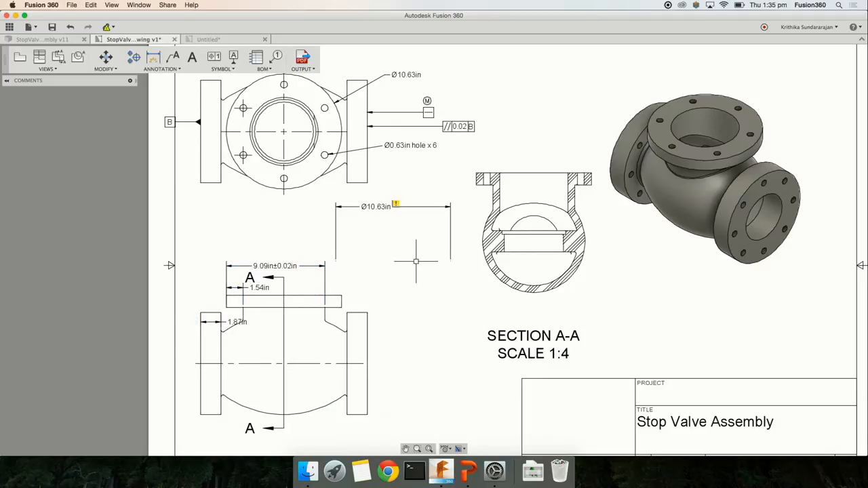
{"action": "left_click_drag", "start_coordinate": [415, 257], "coordinate": [396, 367]}
{"action": "left_click", "coordinate": [372, 215]}
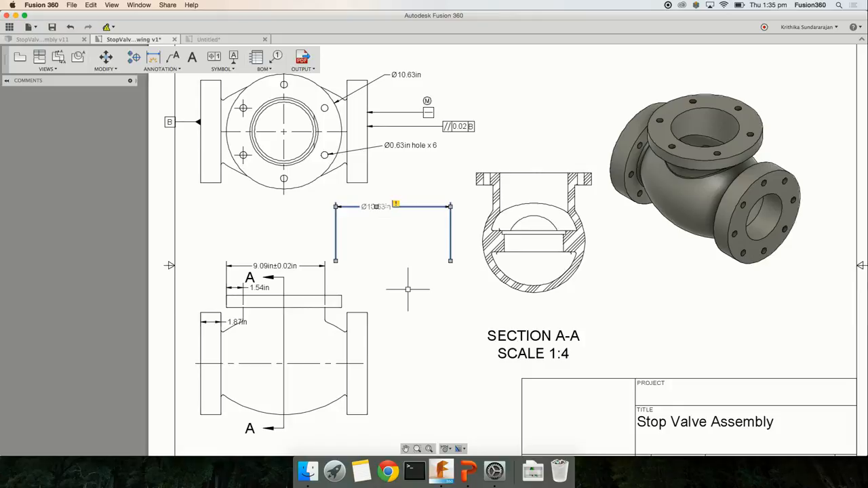
{"action": "key", "text": "Delete"}
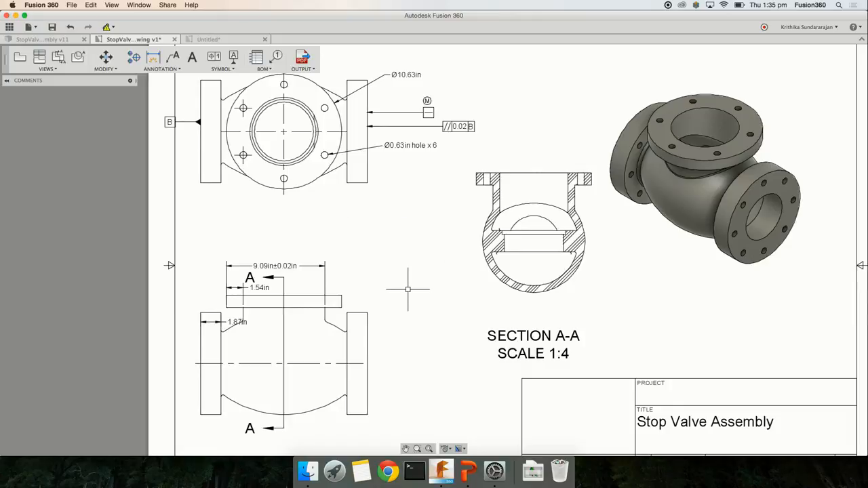
Step: Delete the toleranced 9.09in dimension above the front view's top flange with the Delete command
{"action": "left_click", "coordinate": [295, 266]}
{"action": "right_click", "coordinate": [417, 278]}
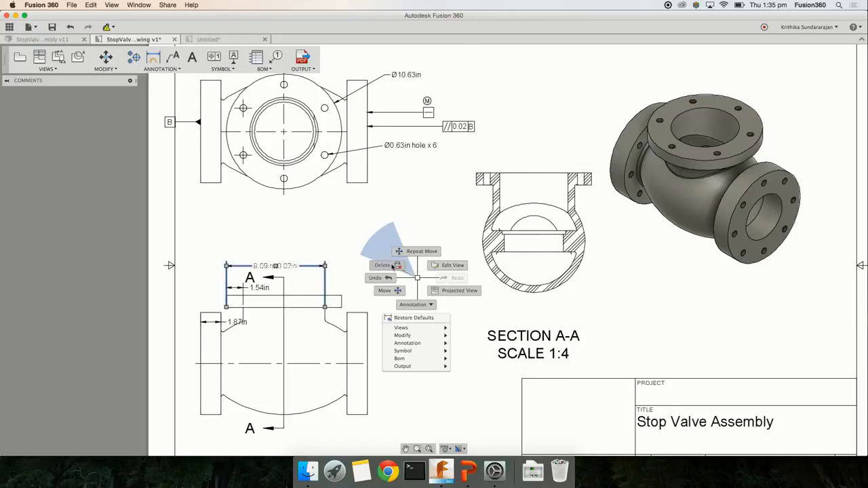
{"action": "left_click", "coordinate": [107, 71]}
{"action": "left_click", "coordinate": [106, 69]}
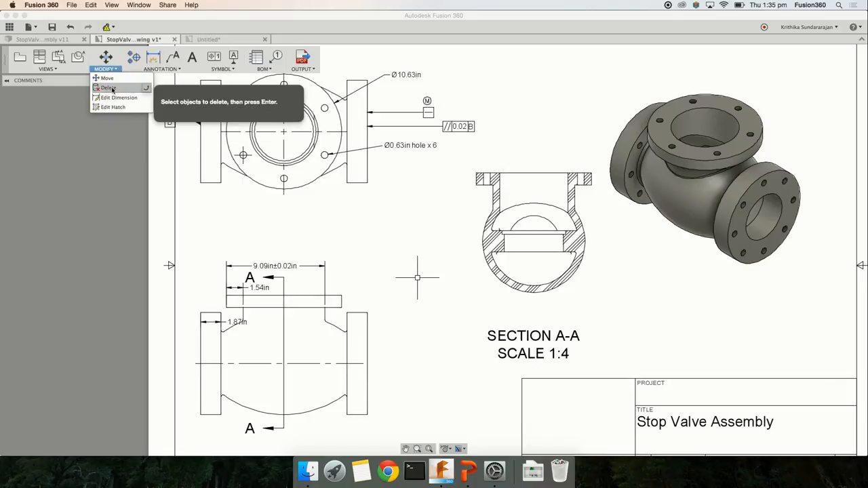
{"action": "left_click", "coordinate": [108, 88]}
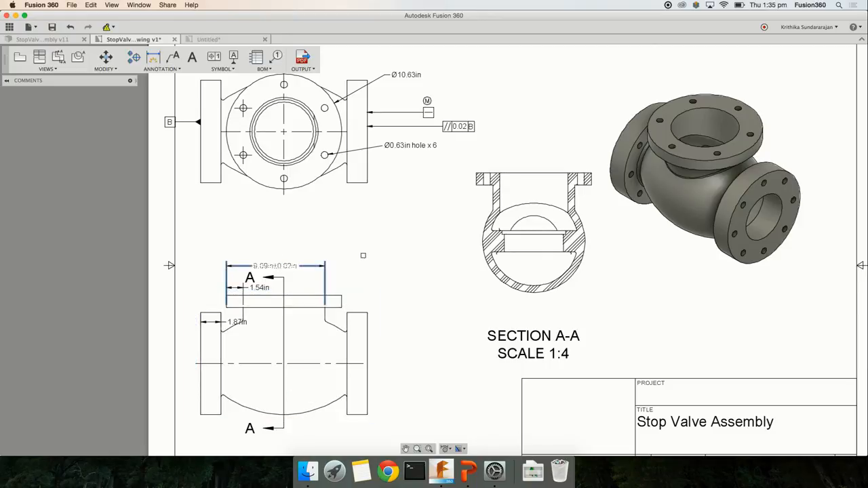
{"action": "right_click", "coordinate": [348, 210]}
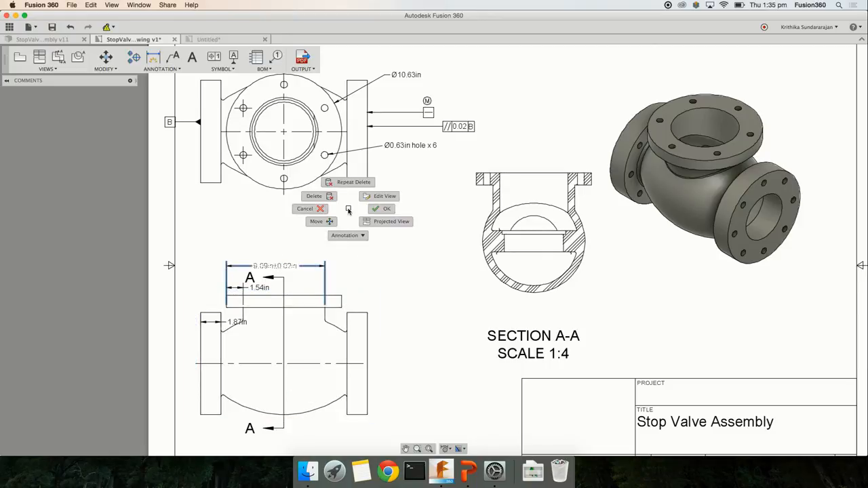
{"action": "left_click", "coordinate": [386, 208]}
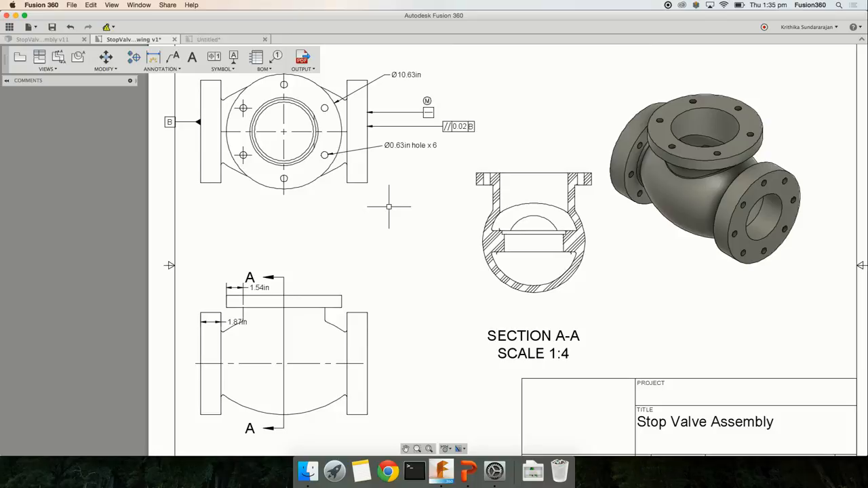
Step: Open the section view's label for text editing, check its section and scale fields, and close the editor
{"action": "left_click", "coordinate": [346, 122]}
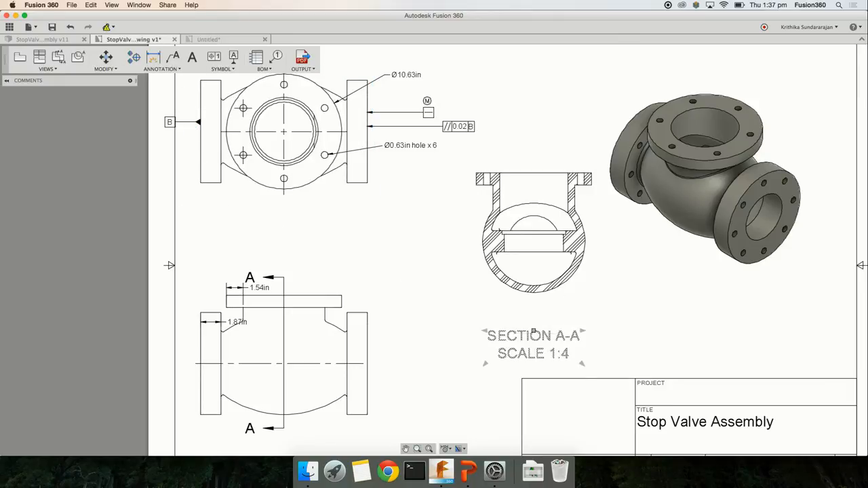
{"action": "double_click", "coordinate": [526, 334]}
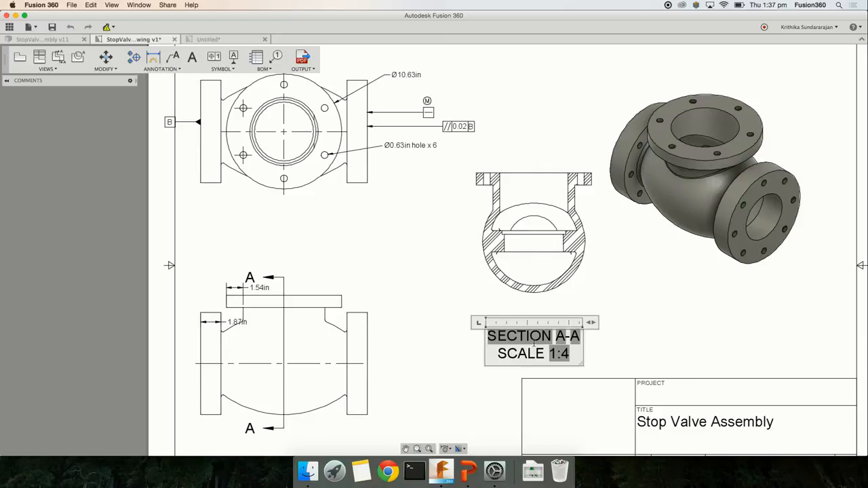
{"action": "double_click", "coordinate": [566, 336]}
{"action": "left_click", "coordinate": [686, 344]}
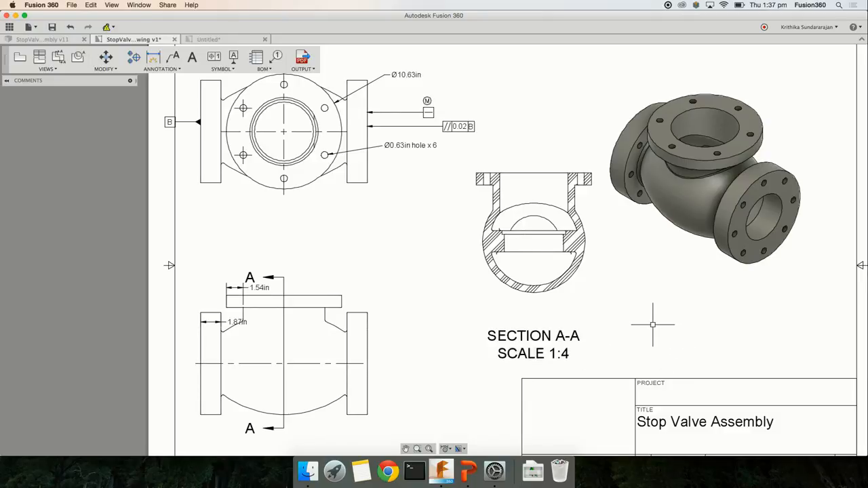
Step: Bring the whole drawing sheet into view and switch to the slide presentation
{"action": "scroll", "coordinate": [652, 324], "scroll_direction": "down", "scroll_amount": 3}
{"action": "mouse_move", "coordinate": [658, 319]}
{"action": "middle_mouse_down"}
{"action": "mouse_move", "coordinate": [612, 301]}
{"action": "mouse_move", "coordinate": [550, 301]}
{"action": "middle_mouse_up"}
{"action": "scroll", "coordinate": [606, 301], "scroll_direction": "up", "scroll_amount": 2}
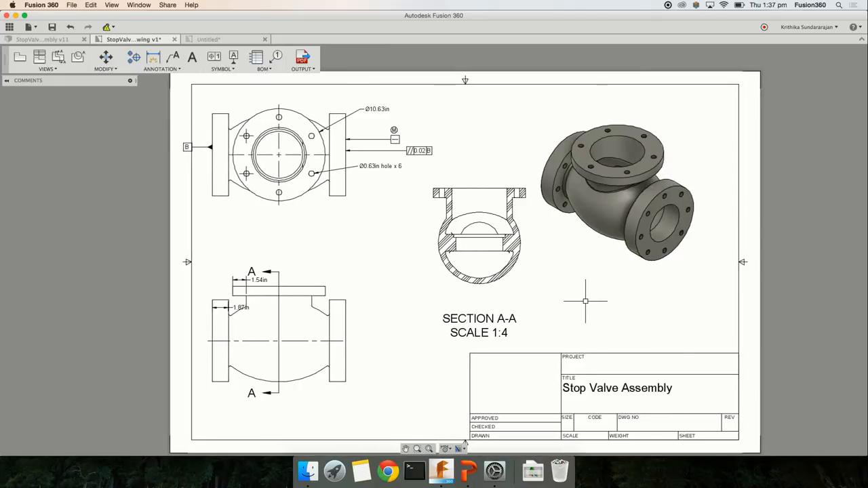
{"action": "key", "text": "super+Tab"}
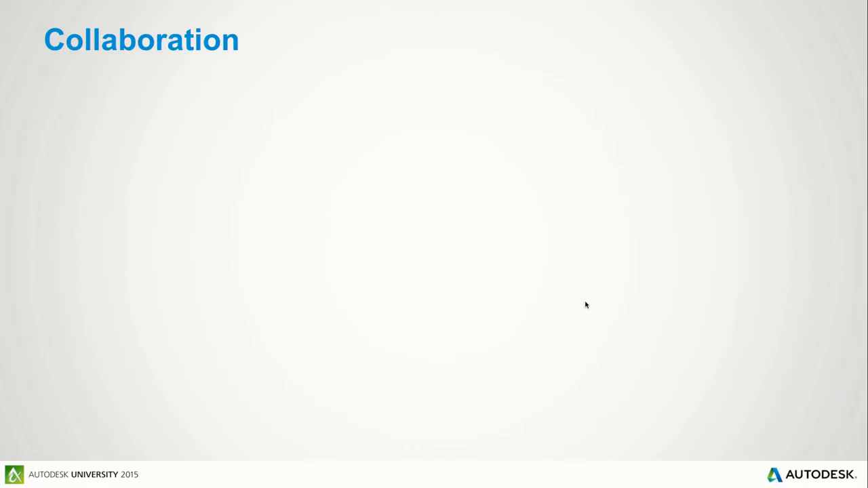
{"action": "key", "text": "Right"}
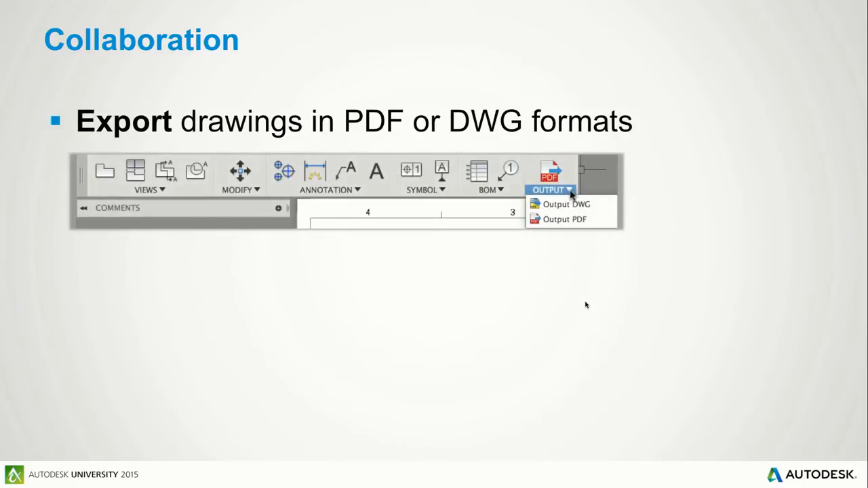